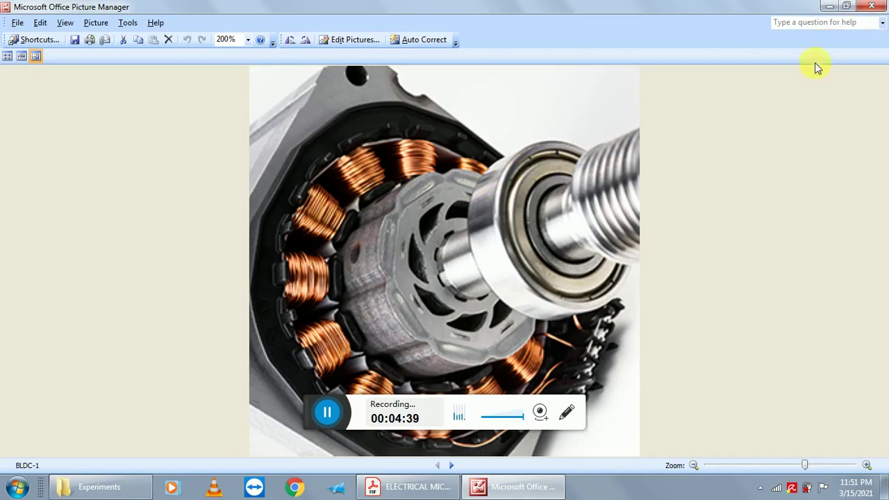
Minimize the motor picture and launch ANSYS Electronics Desktop from the desktop
left_click(826, 10)
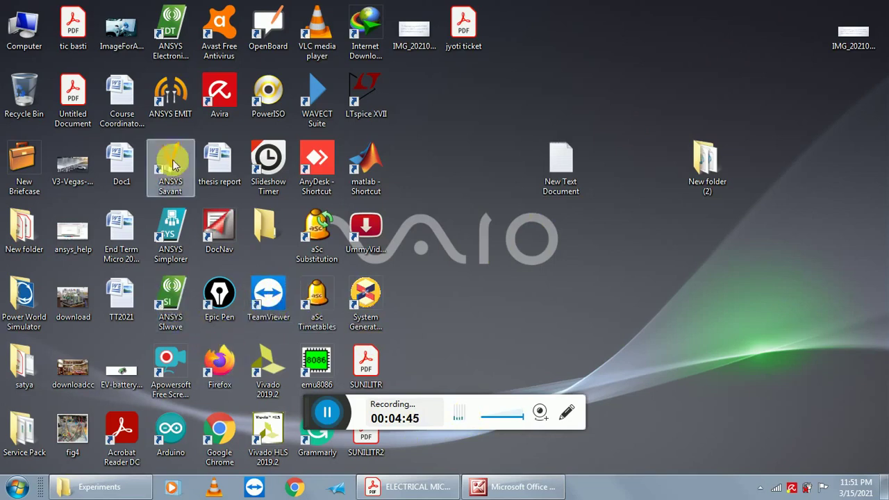
left_click(173, 34)
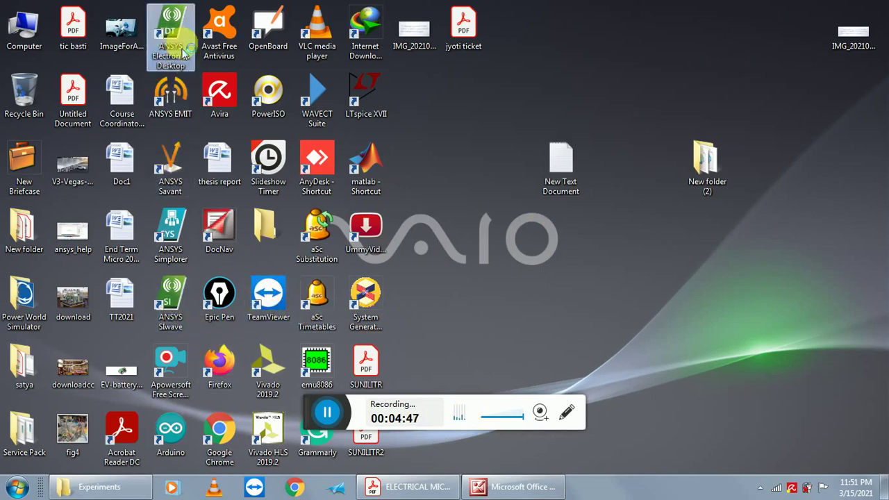
double_click(186, 61)
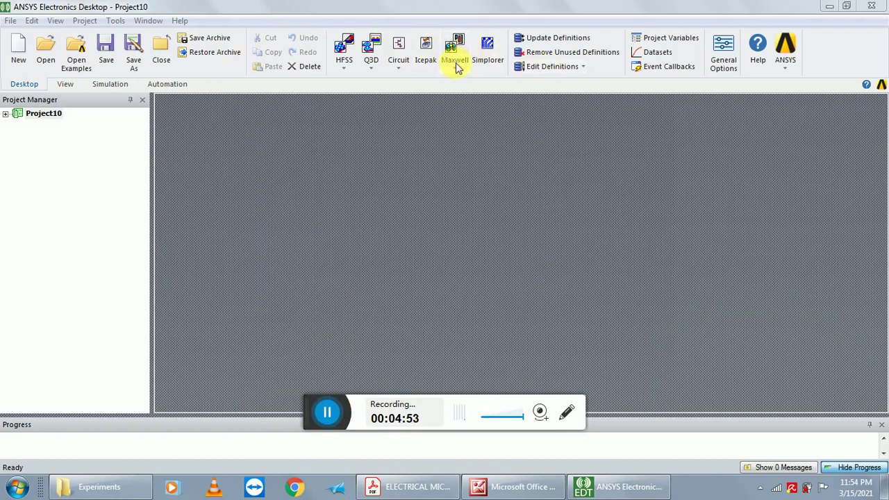
Insert a Maxwell RMxprt design with the machine type Brushless Permanent-Magnet DC Motor
left_click(458, 66)
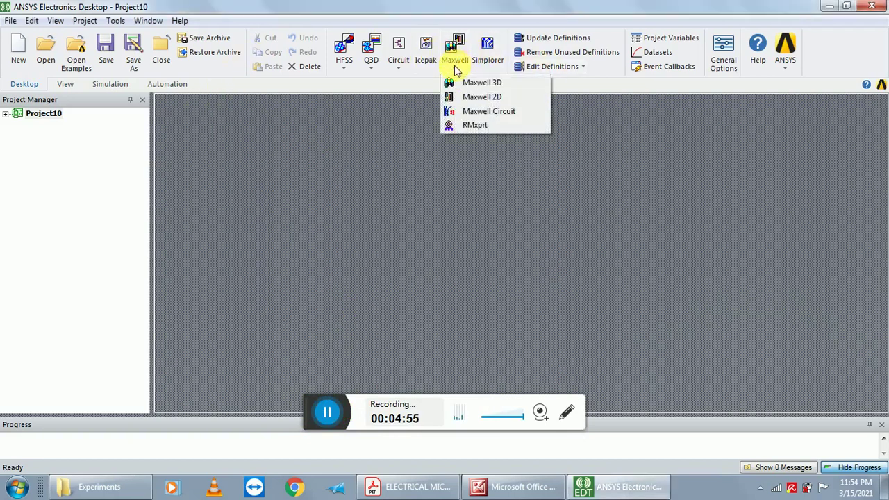
left_click(473, 130)
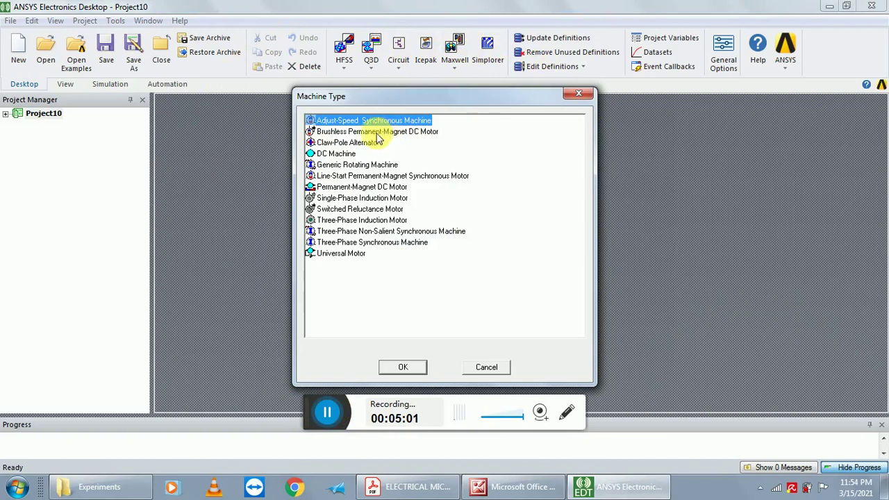
left_click(424, 132)
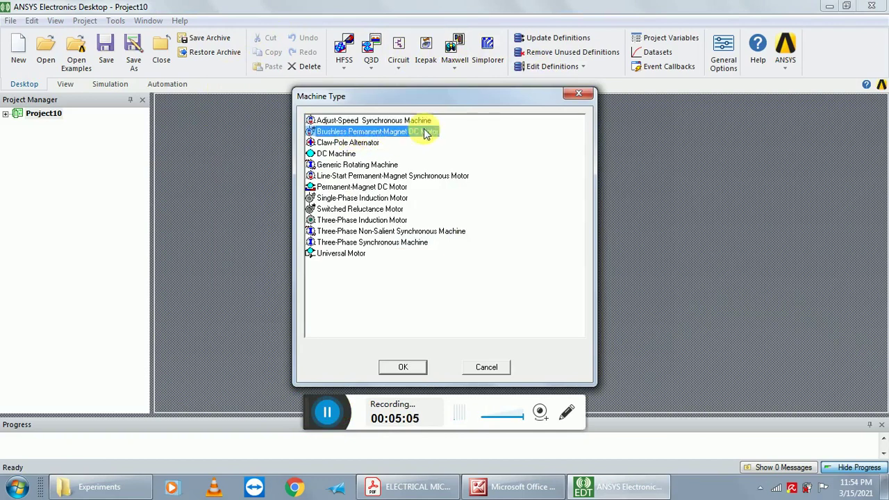
left_click(415, 368)
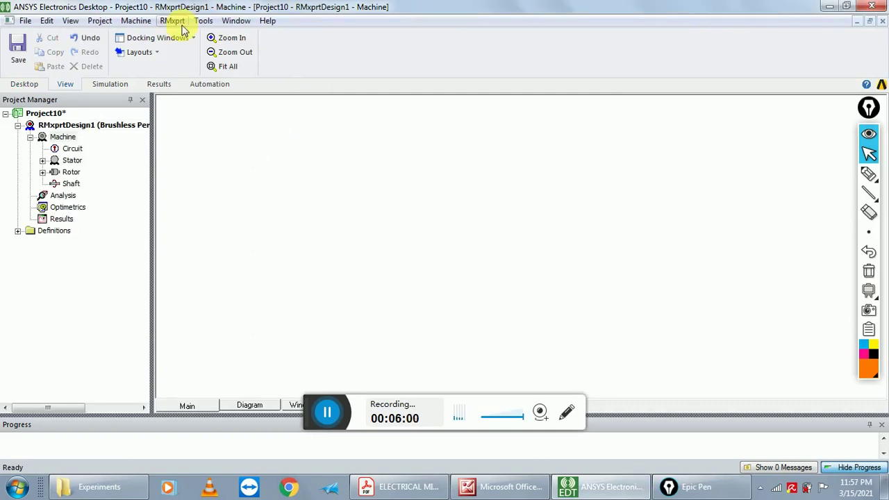
Reopen the existing design's machine type selection and choose Brushless Permanent-Magnet DC Motor again
left_click(174, 20)
left_click(186, 38)
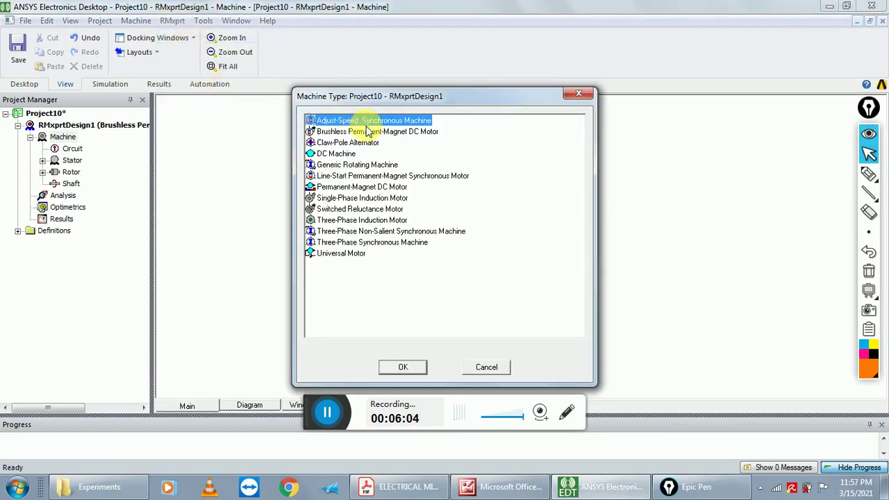
left_click(321, 132)
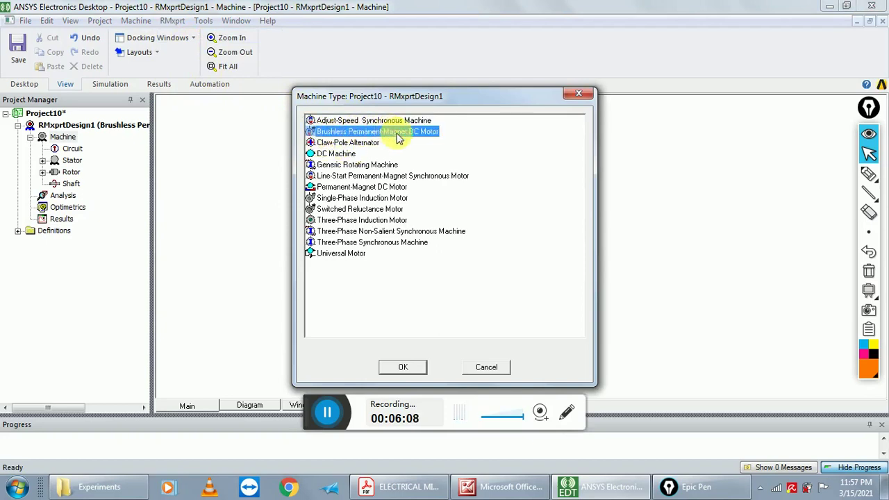
left_click(401, 366)
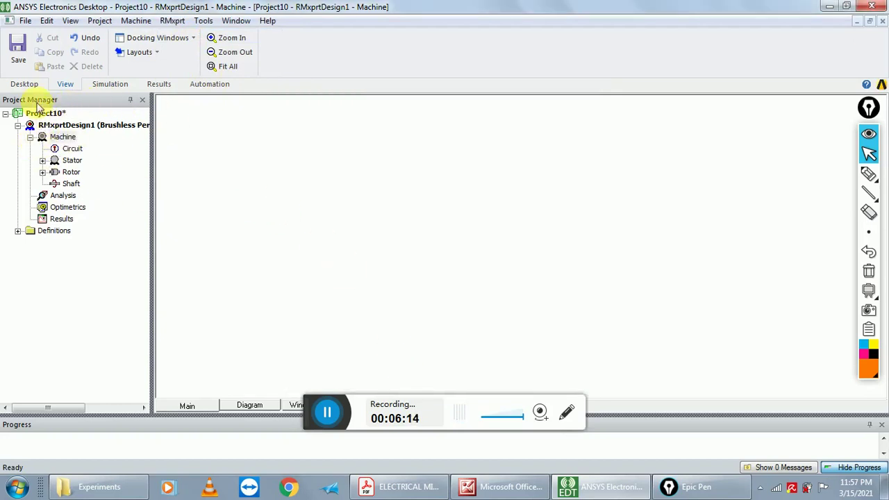
In the machine's properties, set the number of poles to 4 and the frictional loss to 12 W
double_click(62, 139)
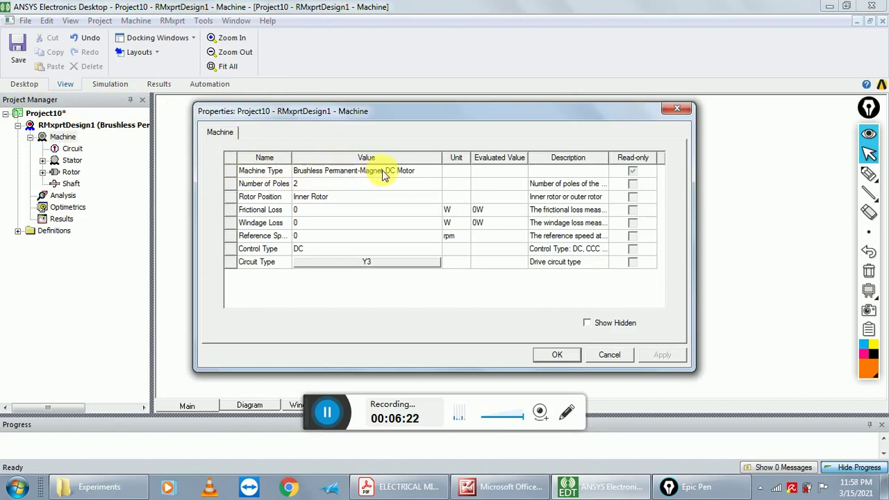
left_click(315, 183)
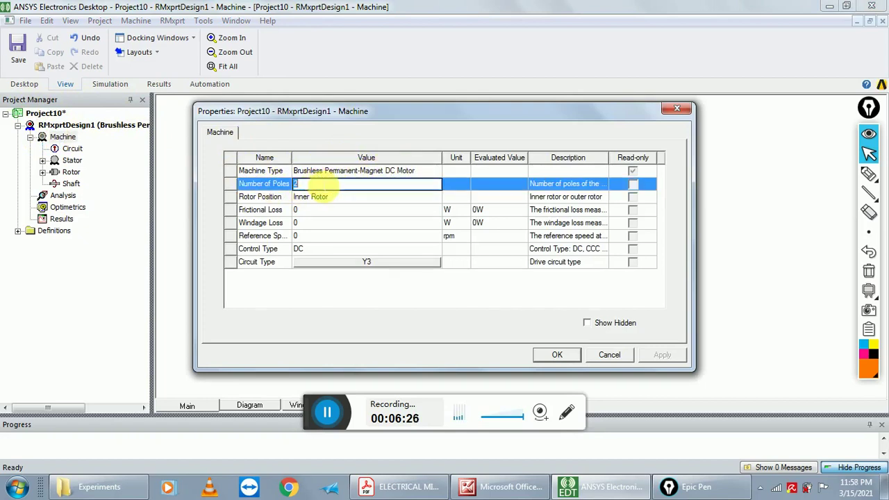
type("4")
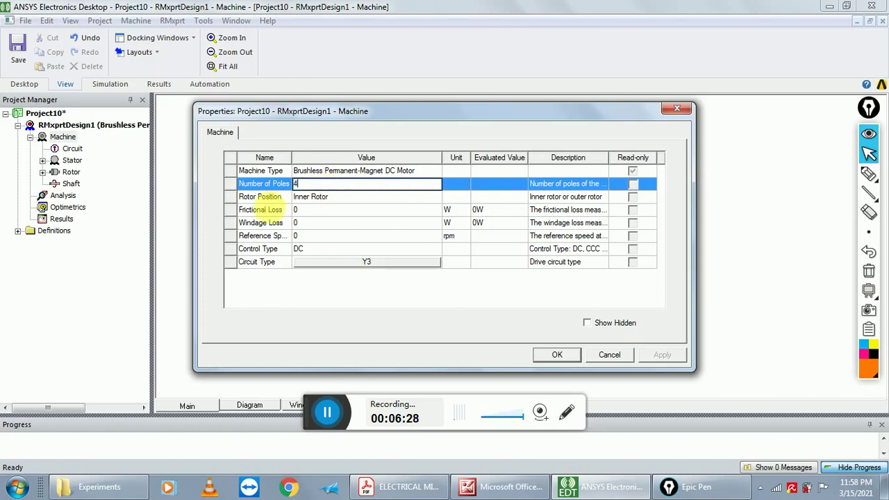
left_click(312, 210)
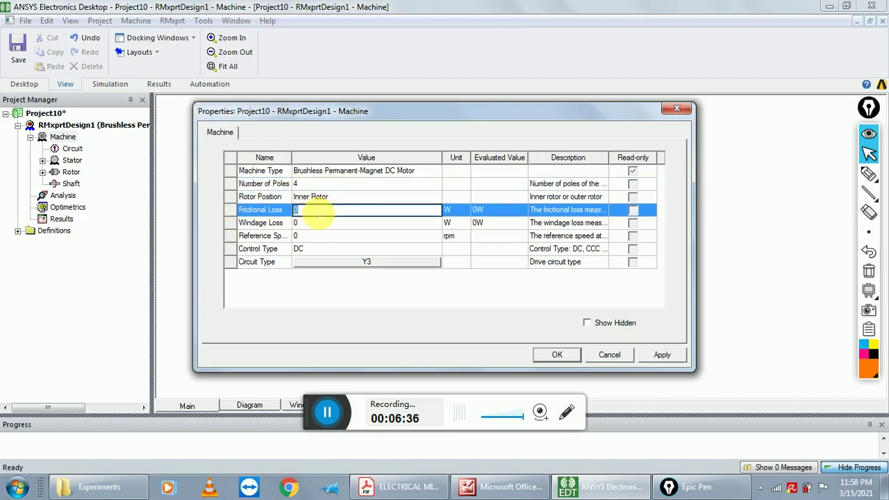
type("12")
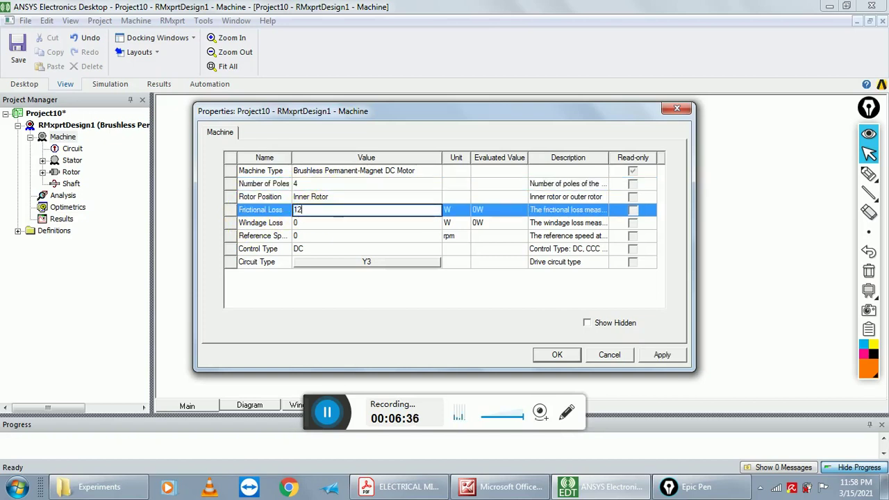
Set the machine's windage loss to 1 W and its reference speed to 1500 rpm
left_click(311, 223)
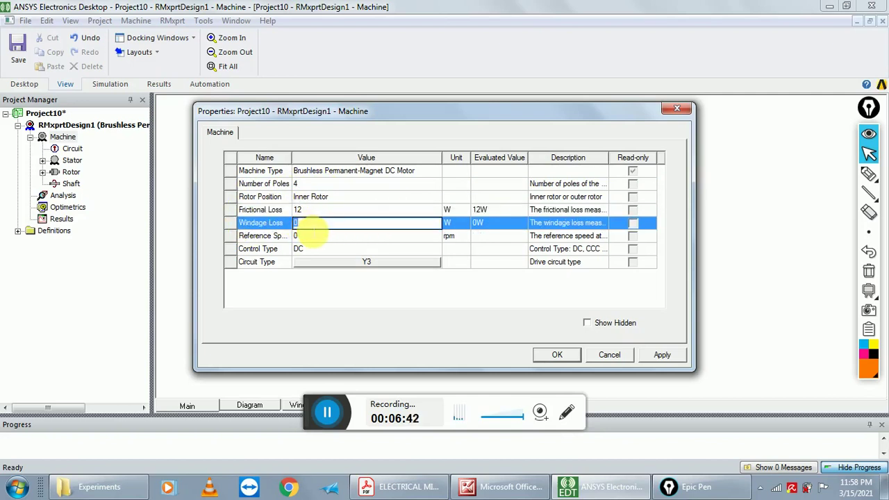
type("1")
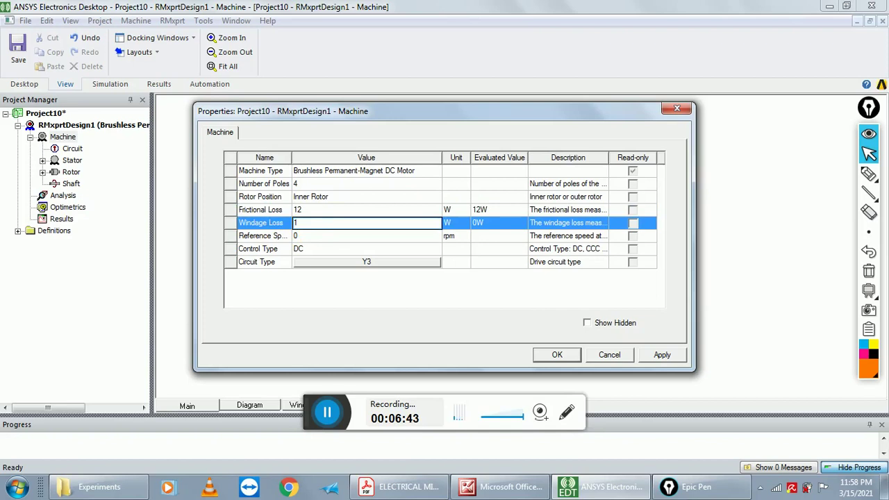
left_click(298, 236)
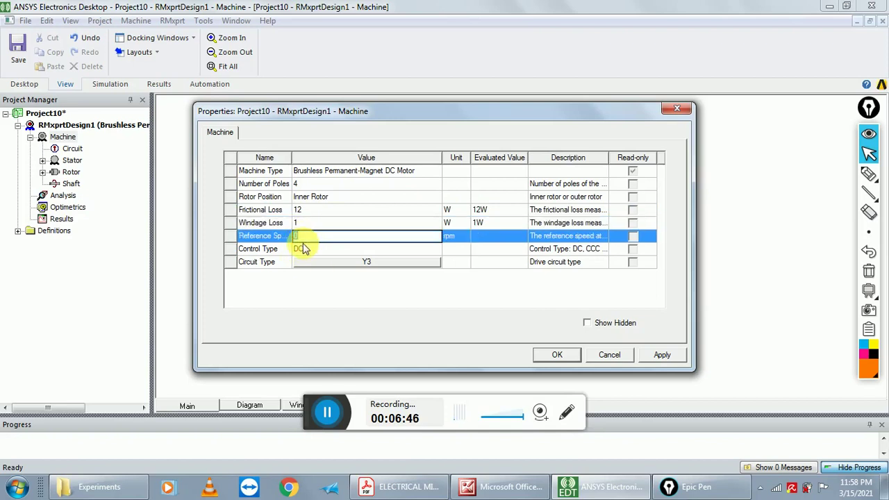
type("1500")
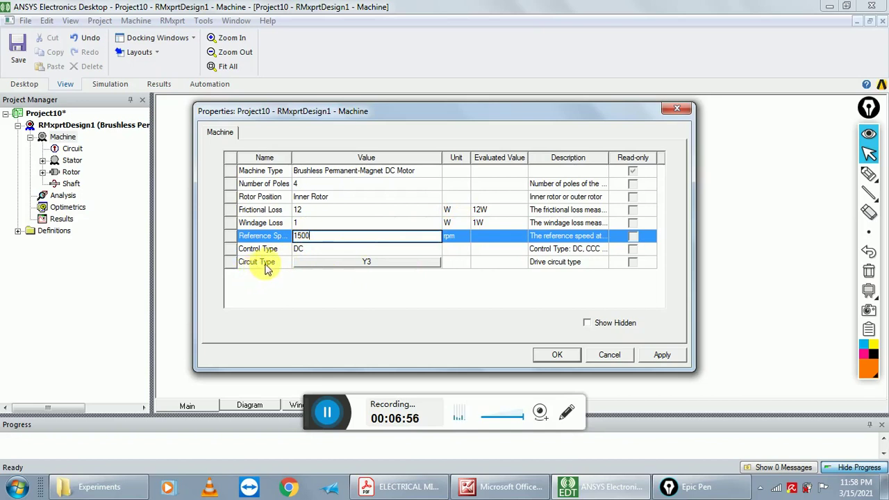
Change the machine's drive circuit type to C2 (Cross-Type 2-Phase) and accept the machine properties
left_click(351, 261)
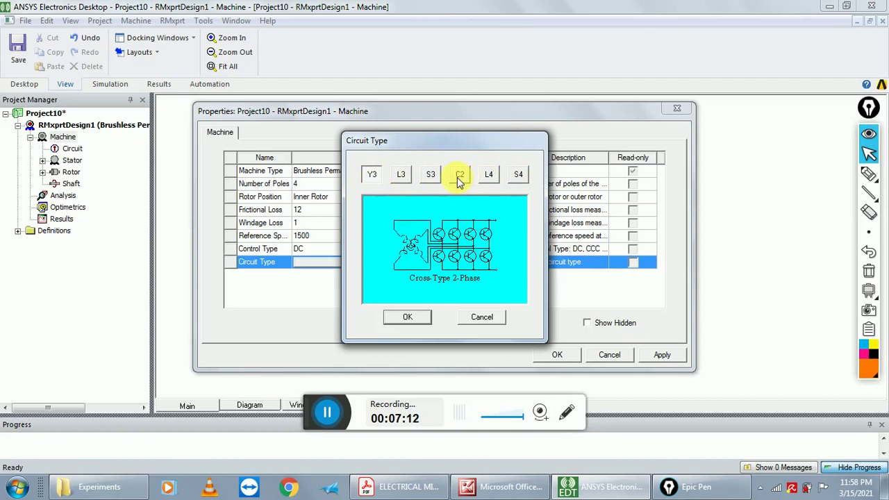
left_click(459, 175)
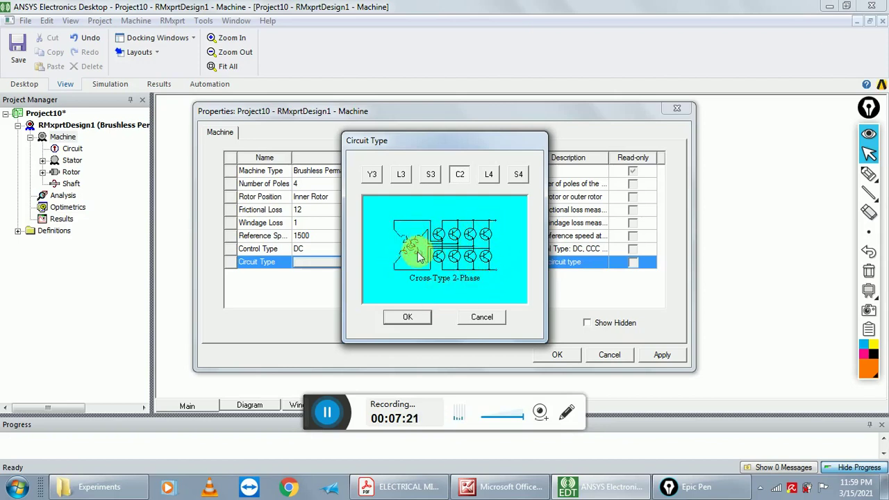
left_click(417, 321)
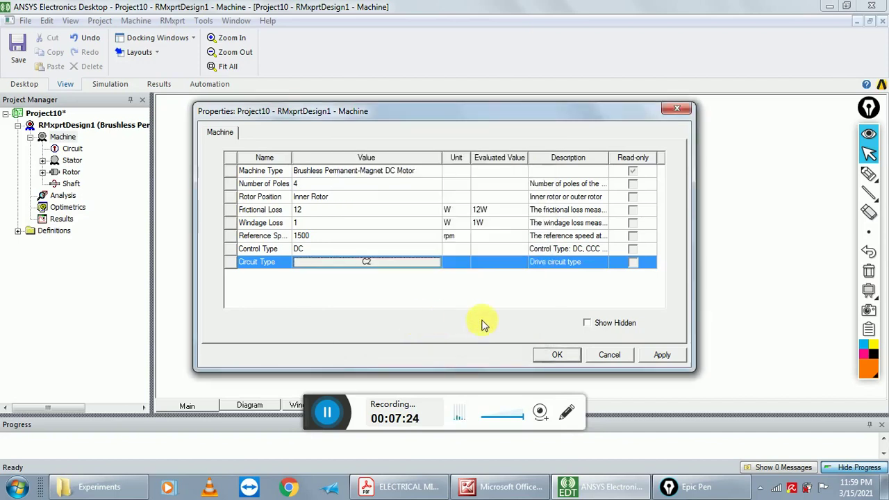
left_click(557, 355)
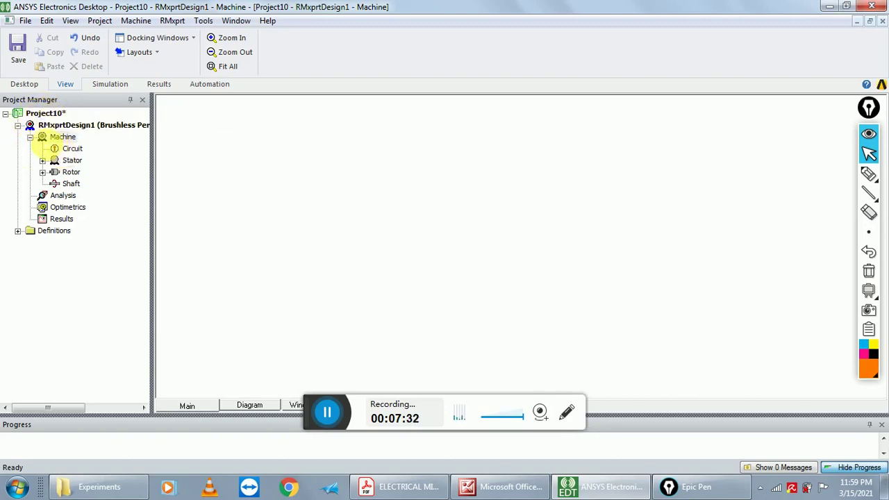
Open the drive circuit's properties, widen the name column and set the trigger pulse width to 90 deg
double_click(68, 149)
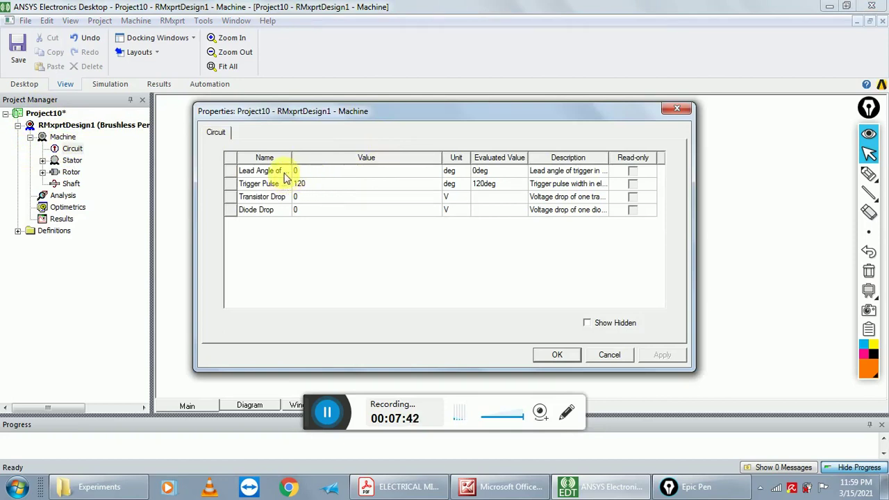
left_click_drag(292, 164, 368, 148)
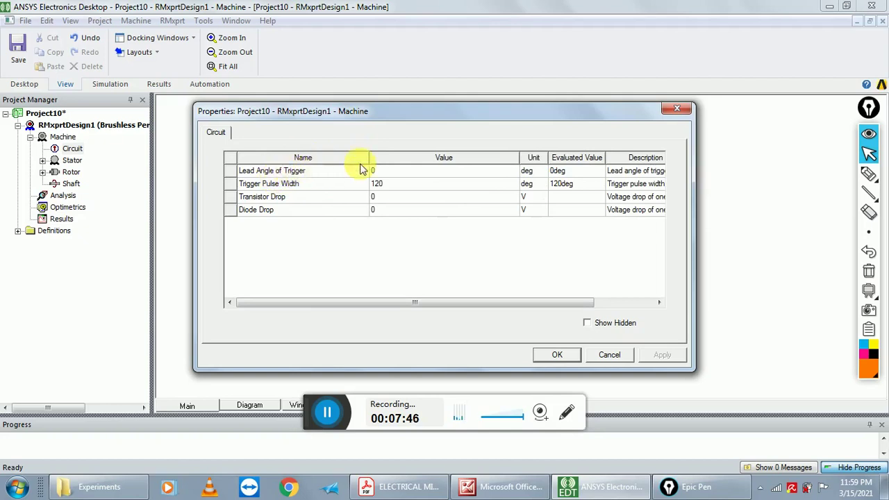
left_click(390, 172)
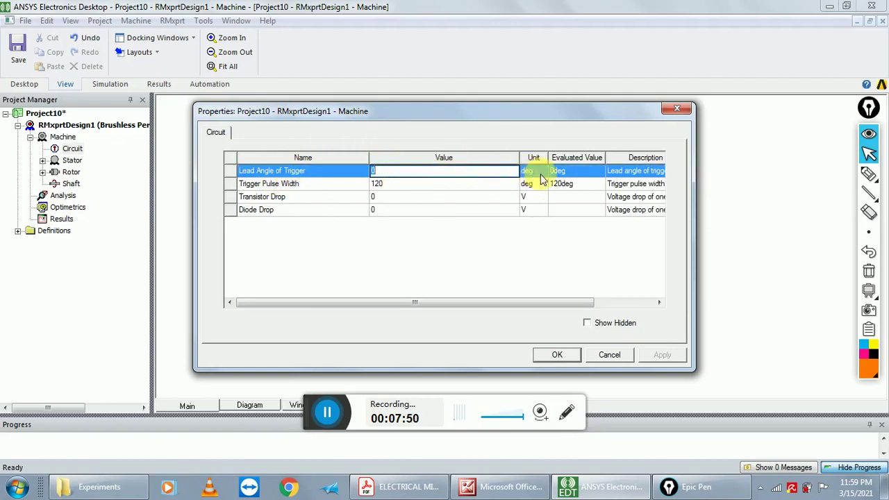
left_click(386, 184)
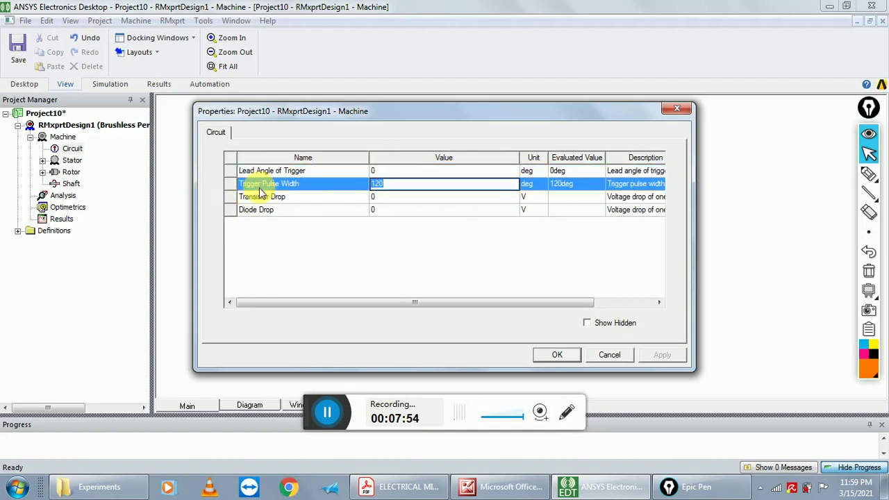
left_click(403, 184)
key("BackSpace")
key("BackSpace")
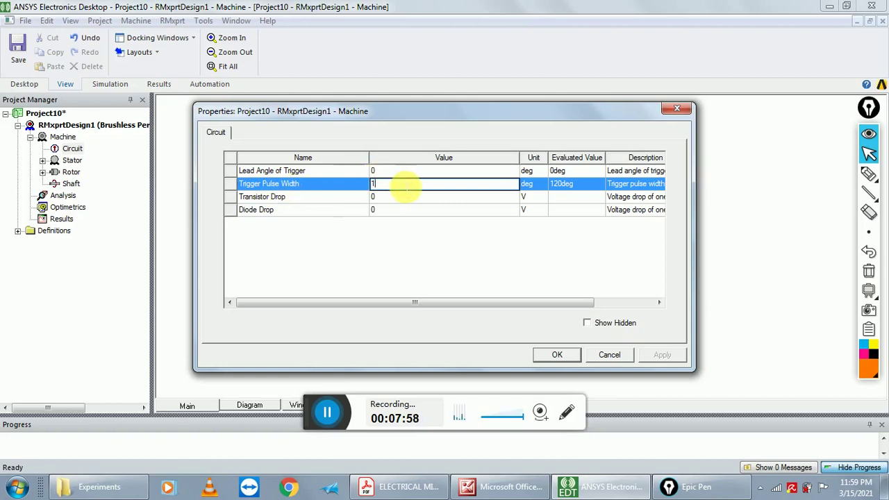
key("BackSpace")
type("90")
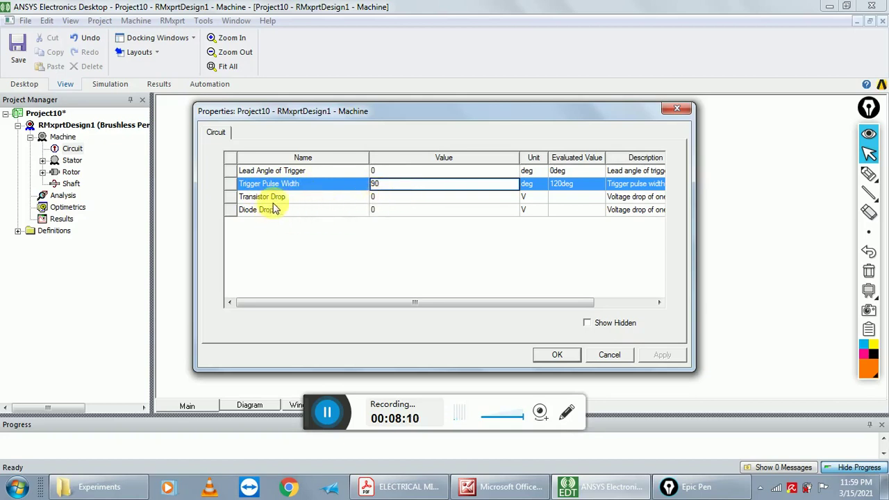
Set both the transistor drop and the diode drop to 2 V and accept the circuit properties
left_click(381, 200)
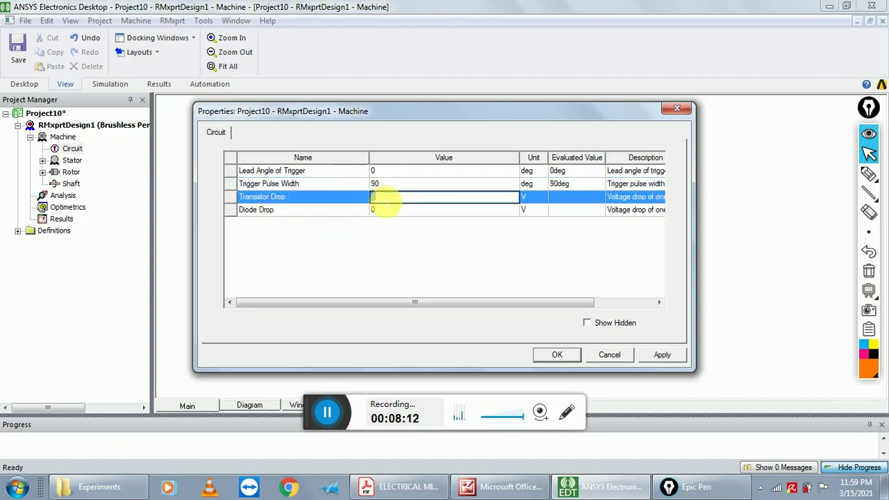
type("2")
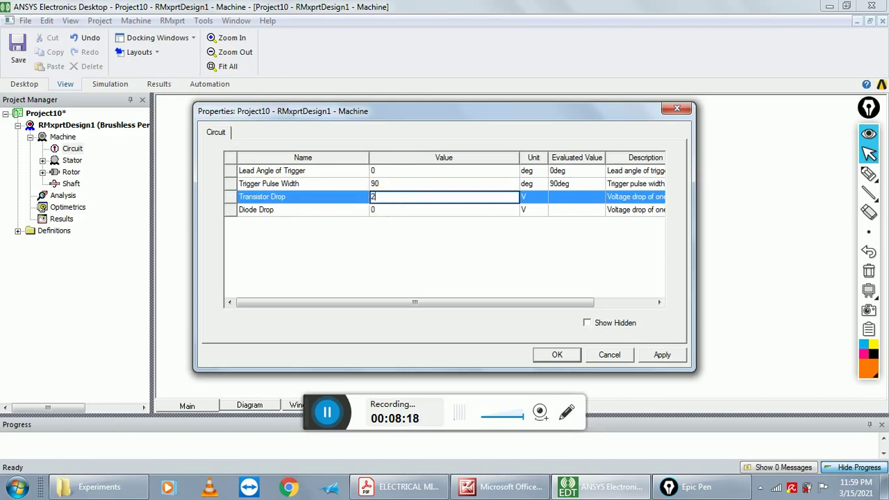
left_click(397, 214)
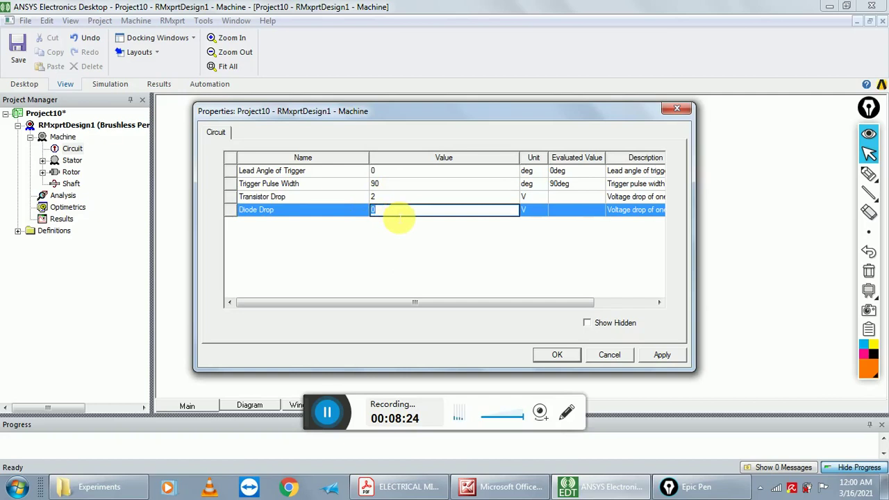
type("2")
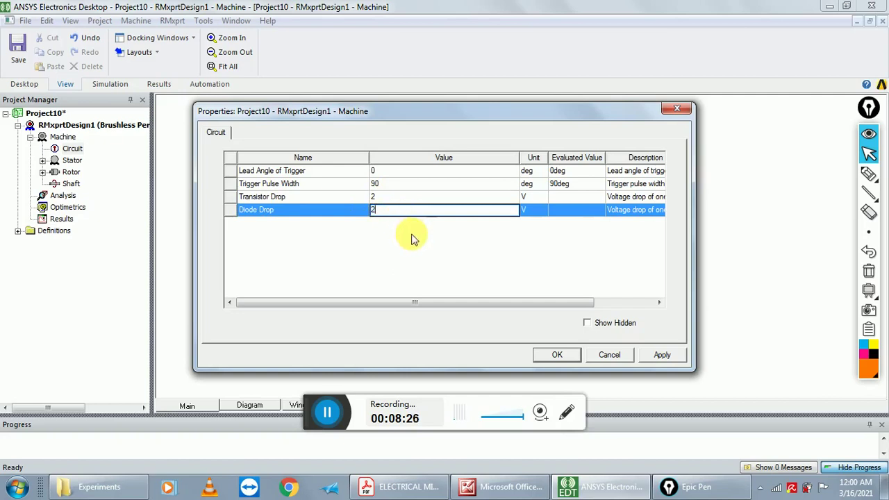
left_click(411, 242)
left_click(565, 356)
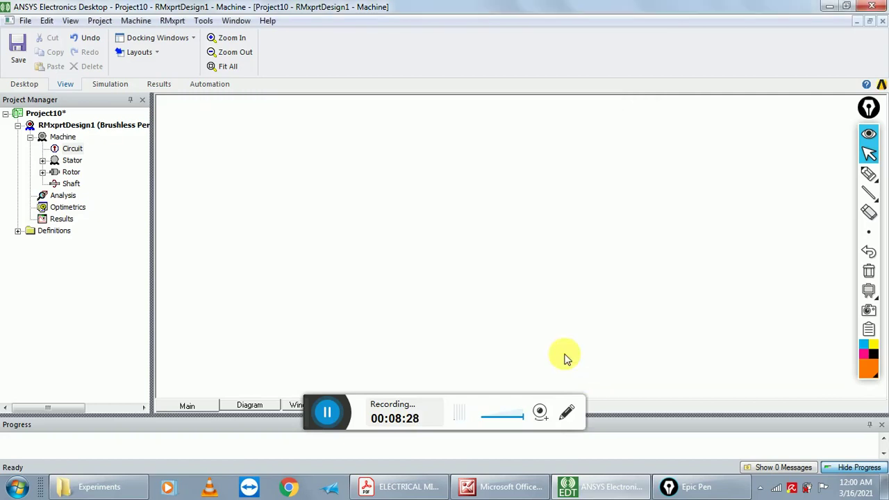
Open the stator's properties and set its outer diameter to 120 mm, inner diameter to 75 mm and length to 65 mm
left_click(42, 160)
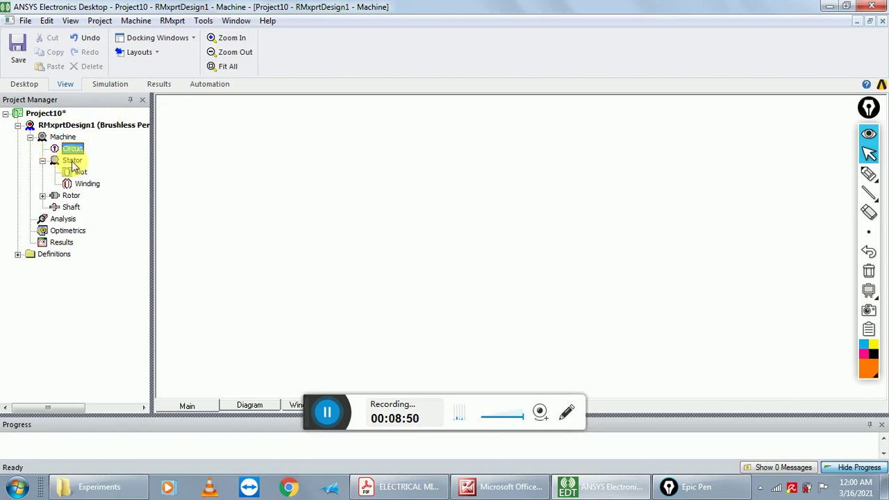
double_click(72, 161)
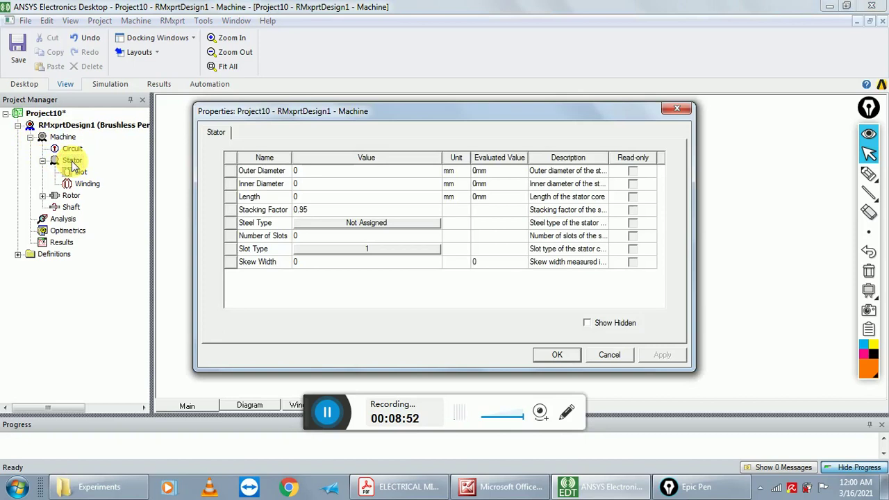
left_click(313, 174)
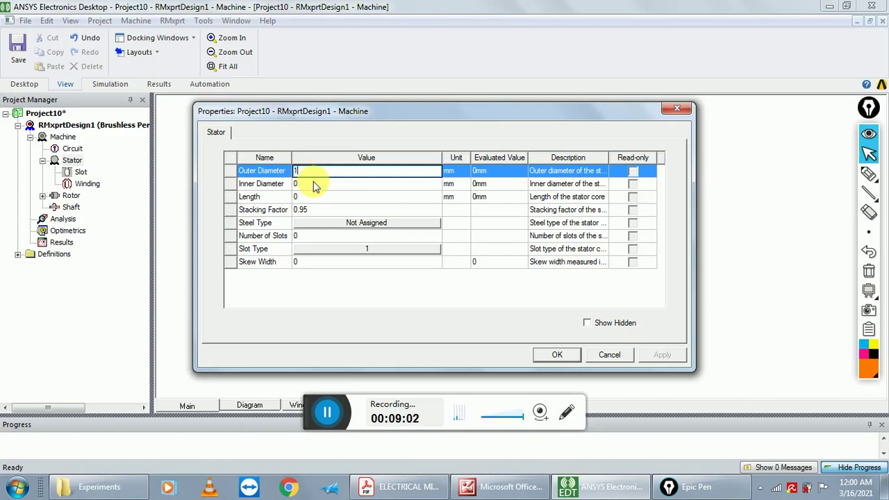
type("120")
left_click(321, 184)
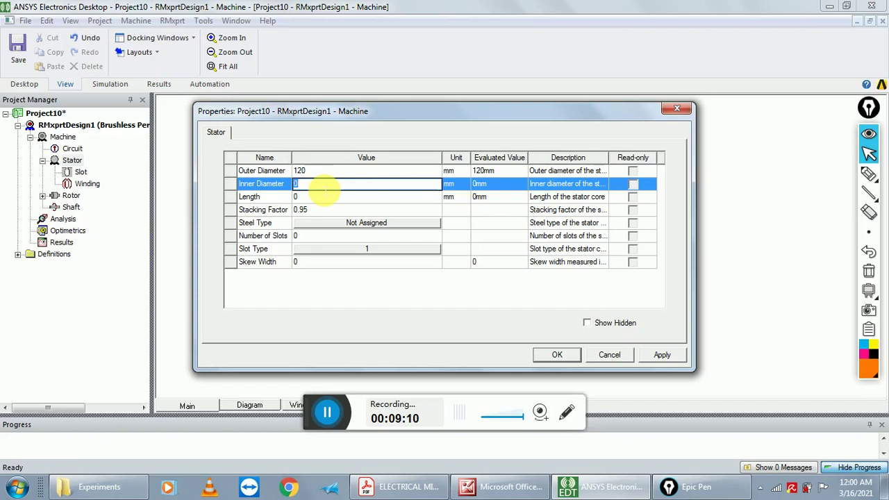
type("75")
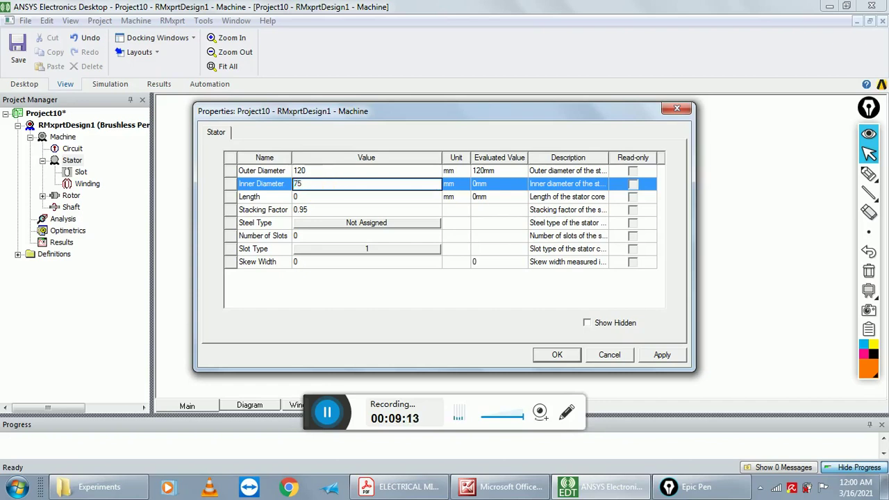
left_click(319, 198)
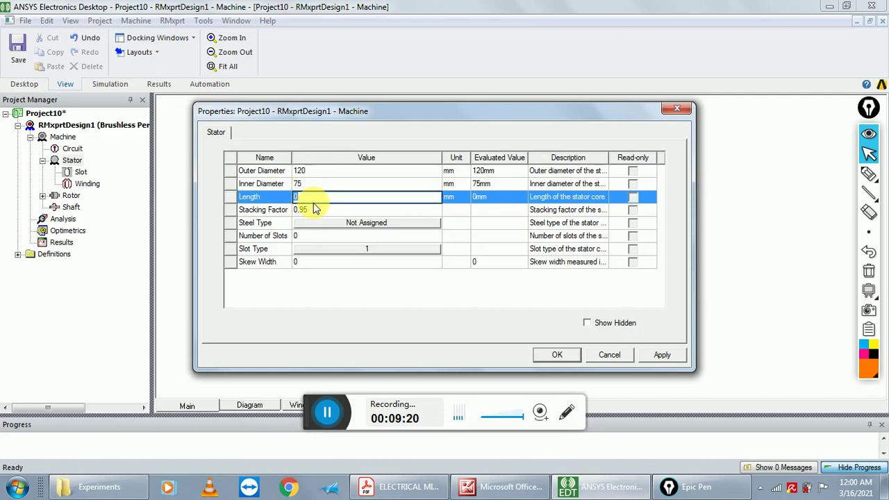
type("65")
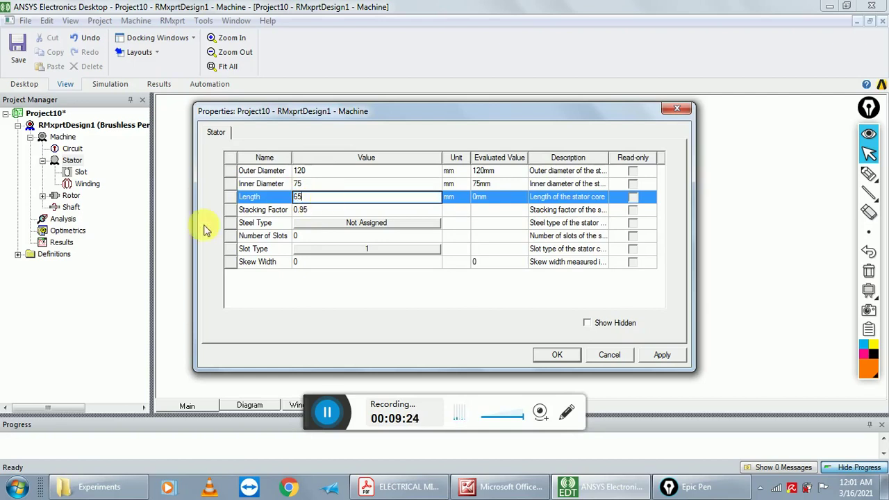
left_click(323, 211)
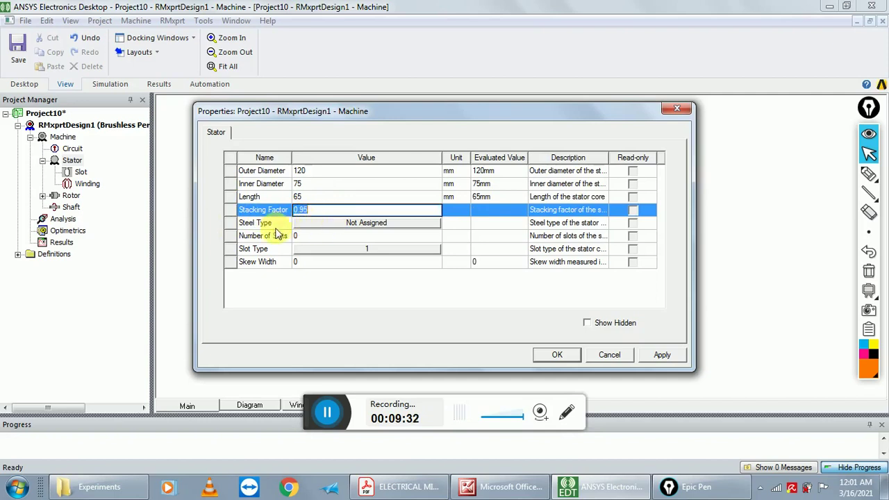
Find M19 in the material library and assign M19_24G as the stator's steel type
left_click(328, 224)
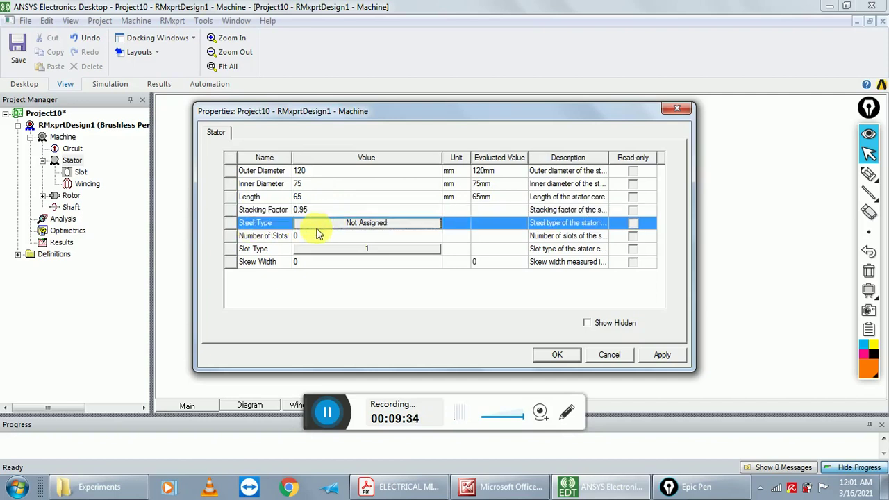
left_click(337, 223)
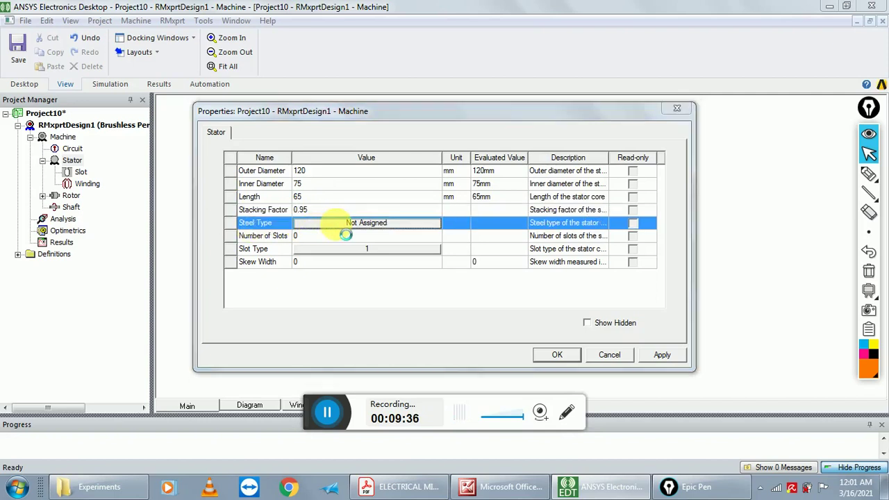
left_click(266, 136)
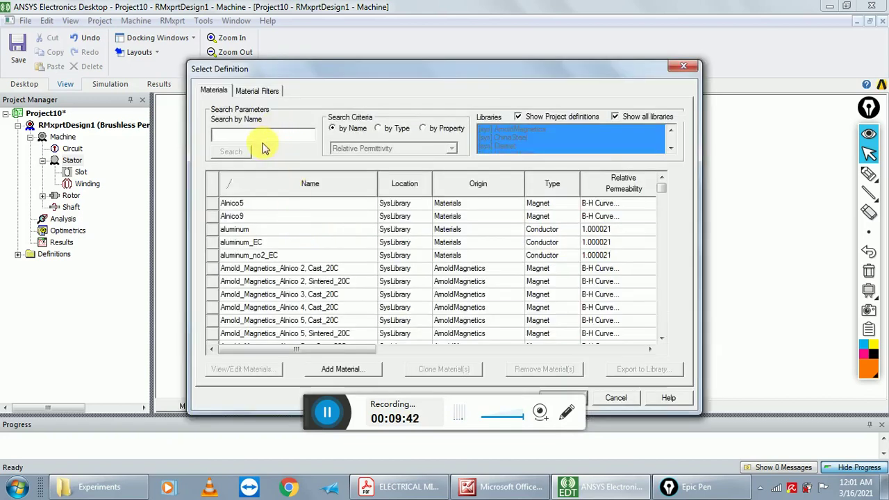
type("M1")
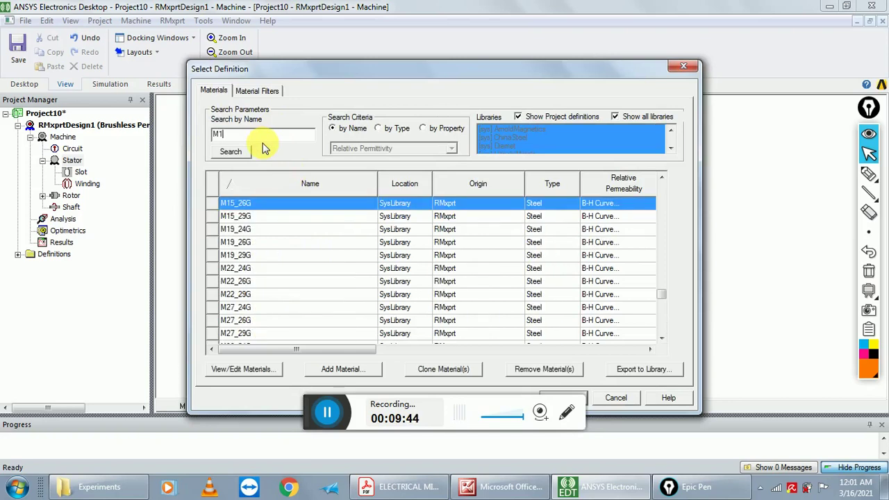
type("9")
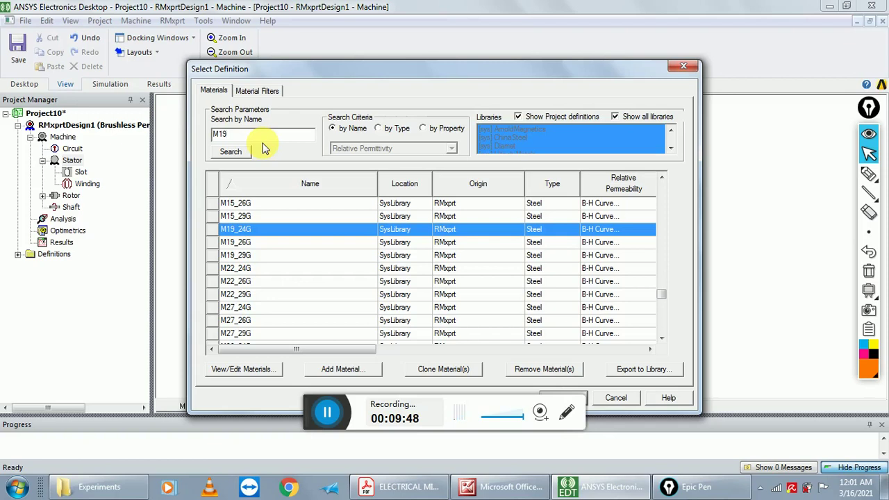
double_click(243, 230)
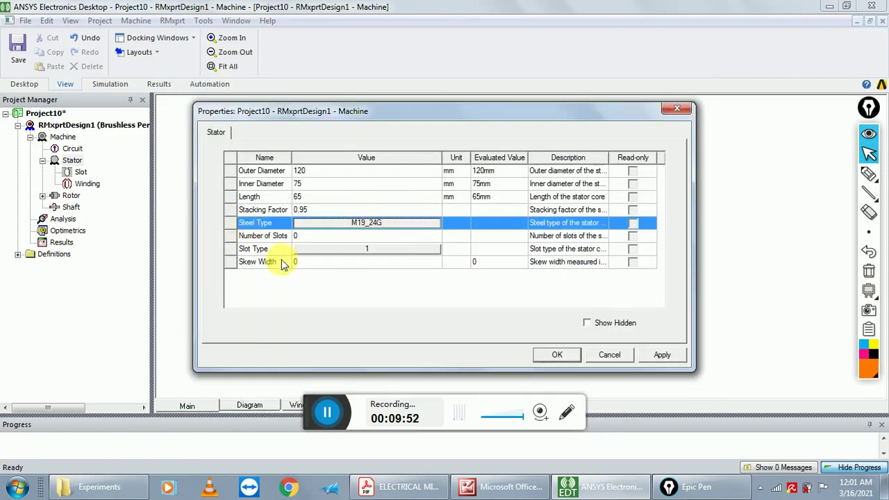
Set the stator's number of slots to 24 and change its slot type to 2
left_click(299, 236)
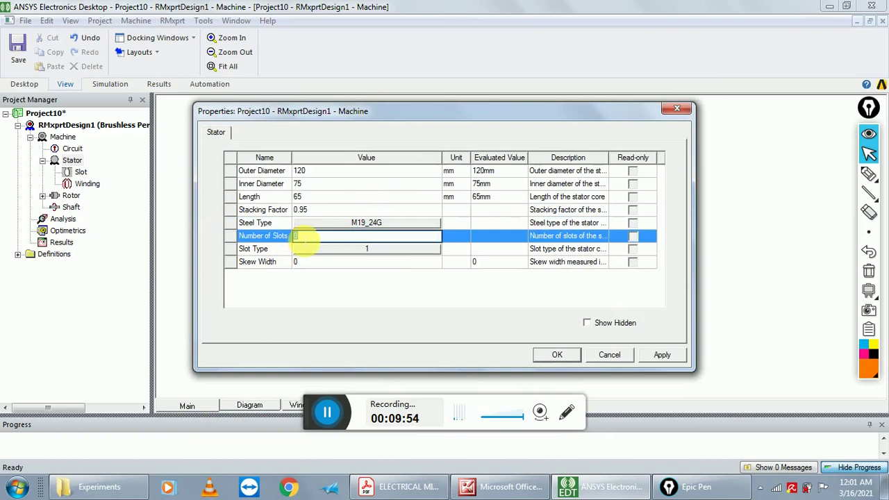
type("2")
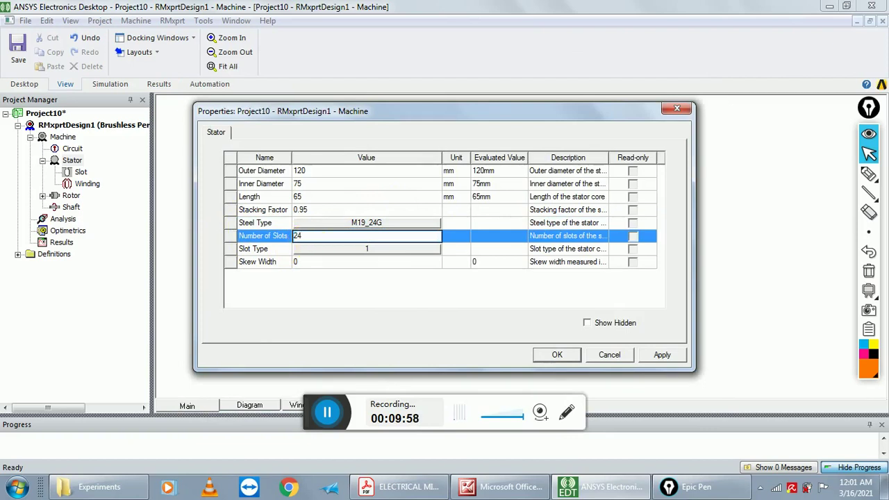
type("4")
left_click(308, 250)
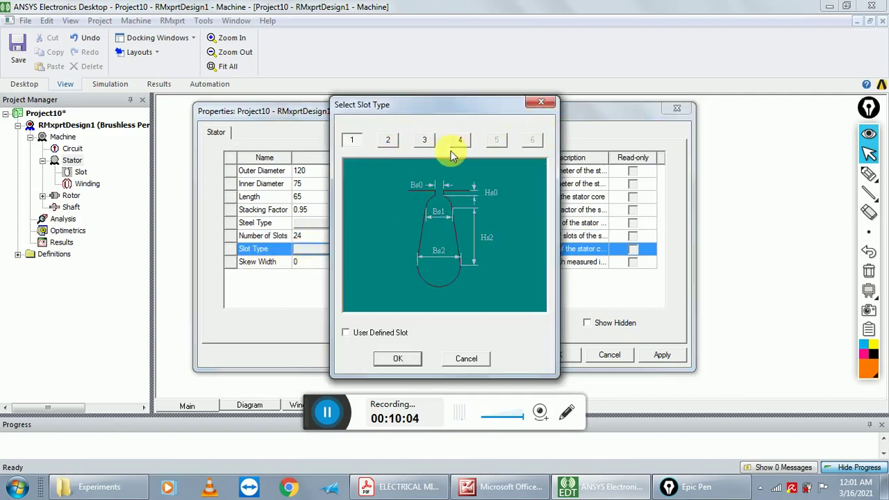
left_click(401, 141)
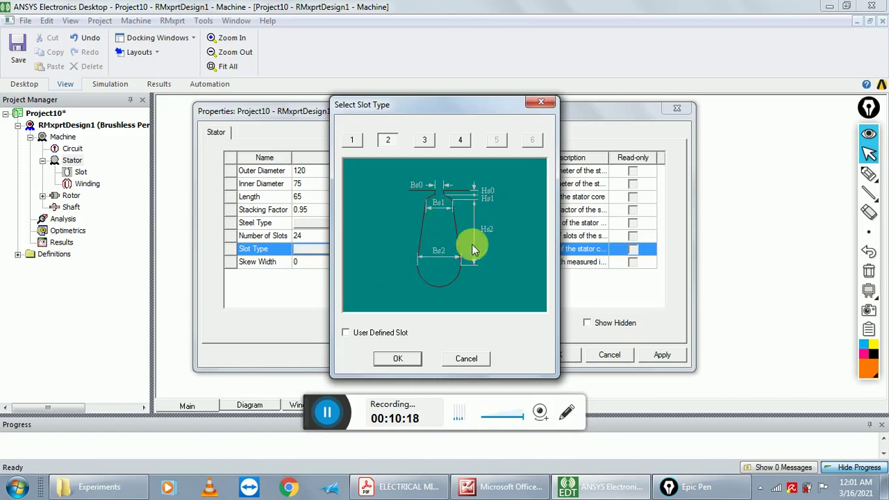
left_click(399, 359)
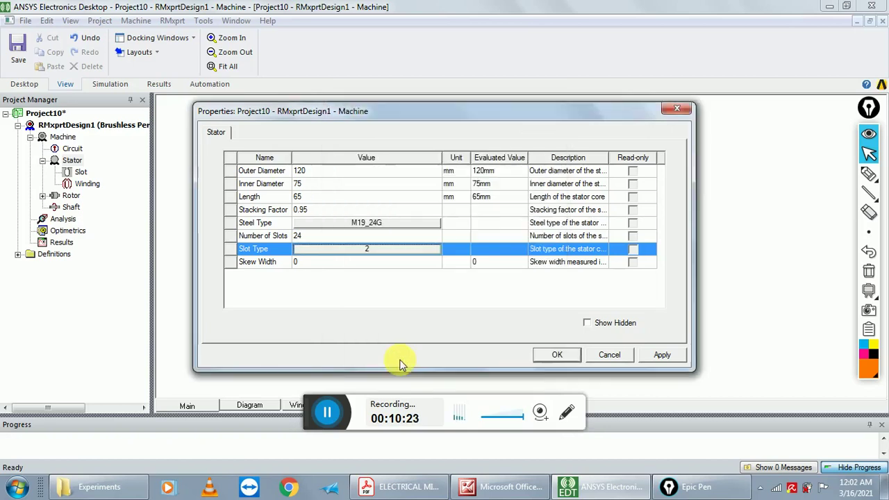
Set the stator's skew width to a new unitless local variable skew with value 0 and accept the stator properties
left_click(320, 265)
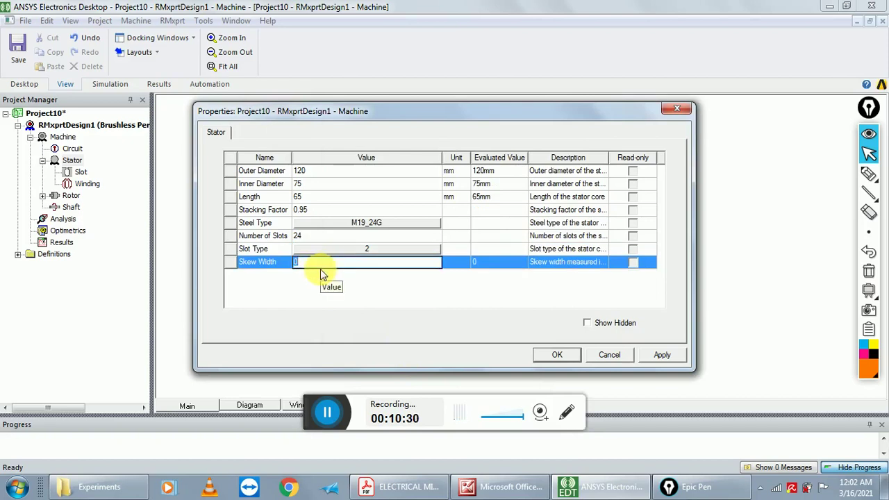
type("s")
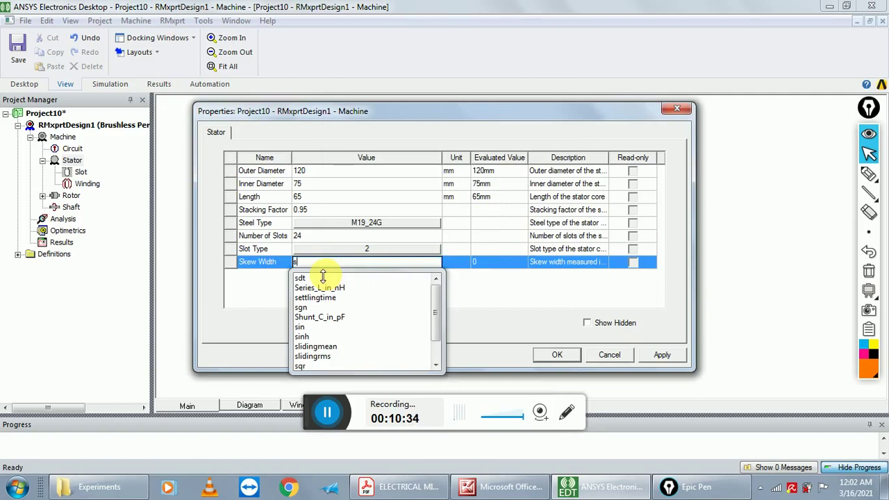
type("k")
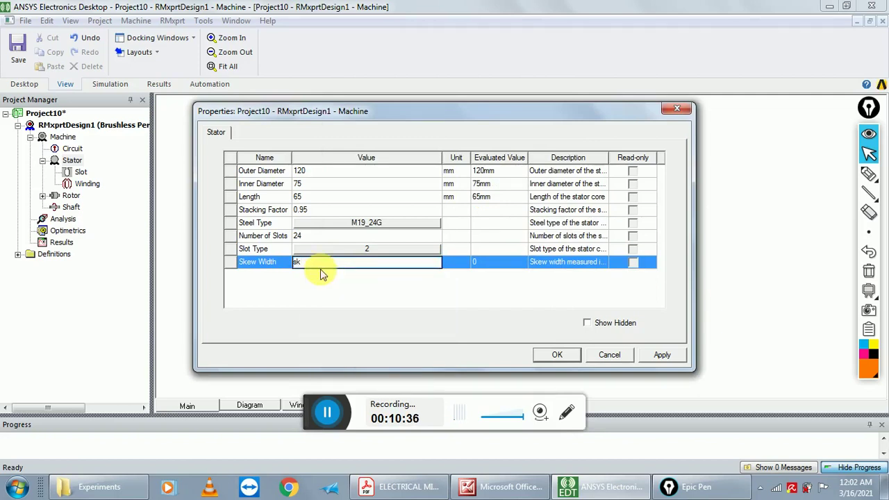
type("ew")
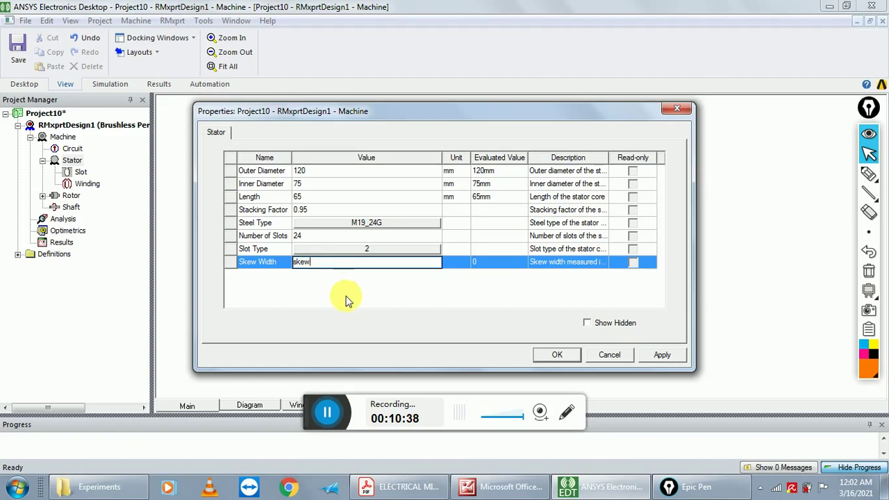
key("Return")
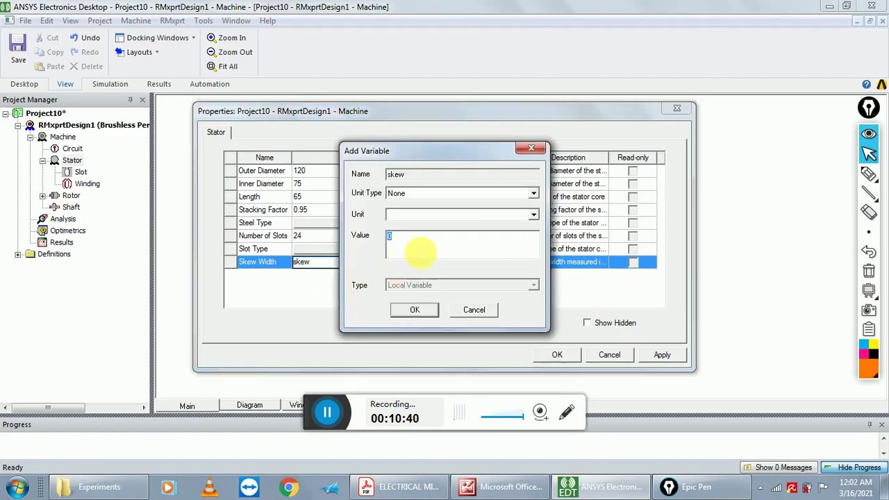
left_click(414, 309)
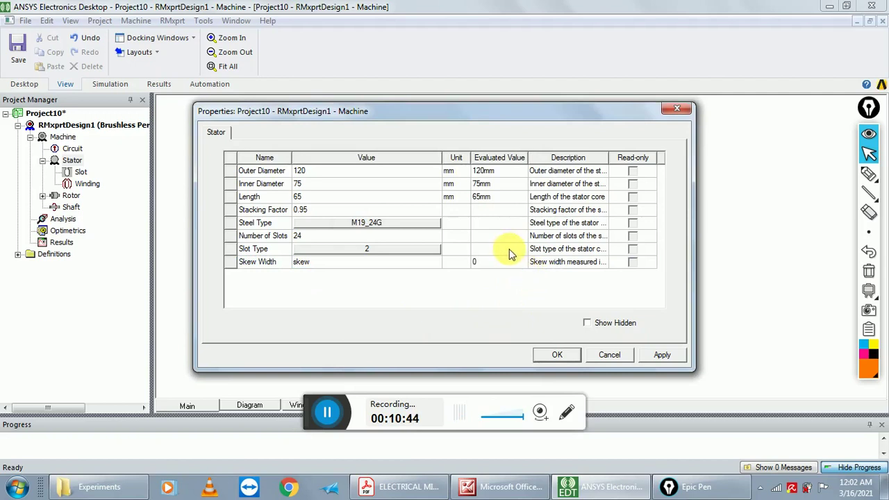
left_click(558, 355)
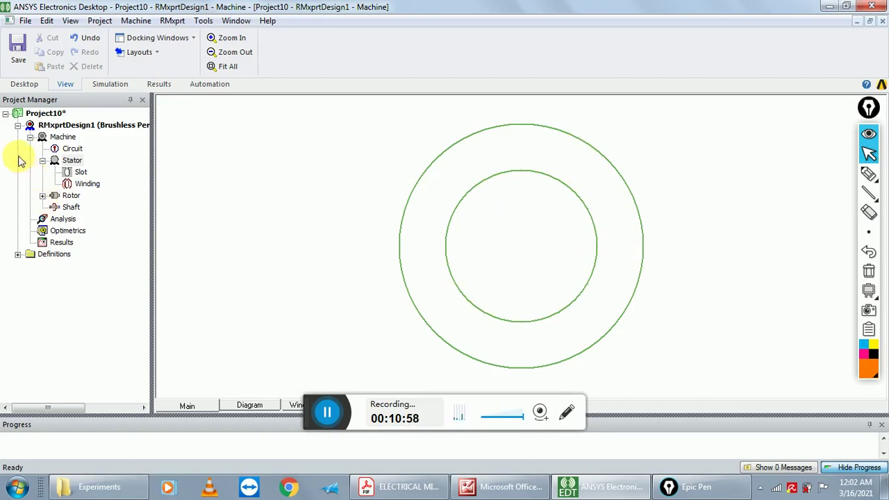
Turn off Auto Design for the stator slot and accept the slot properties
double_click(78, 174)
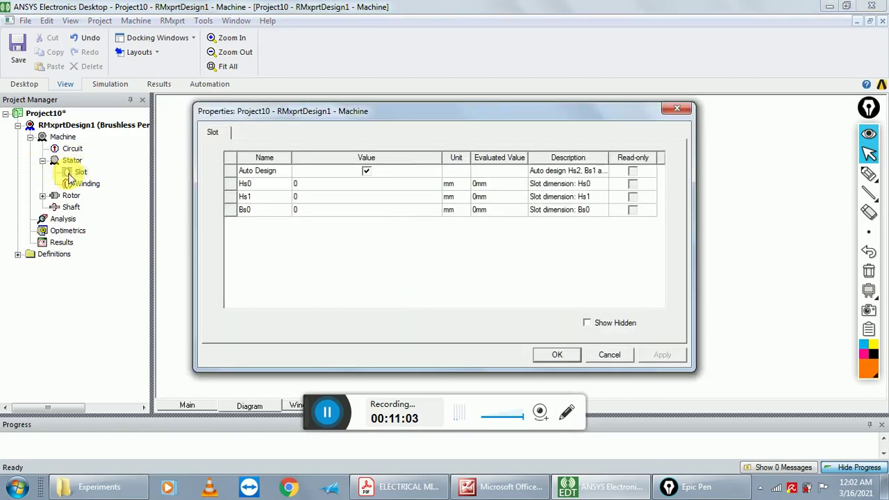
left_click(362, 171)
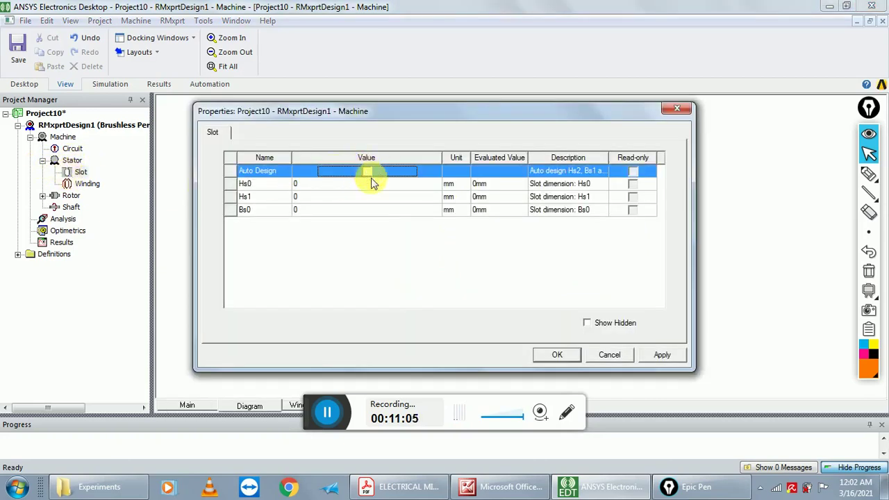
left_click(559, 355)
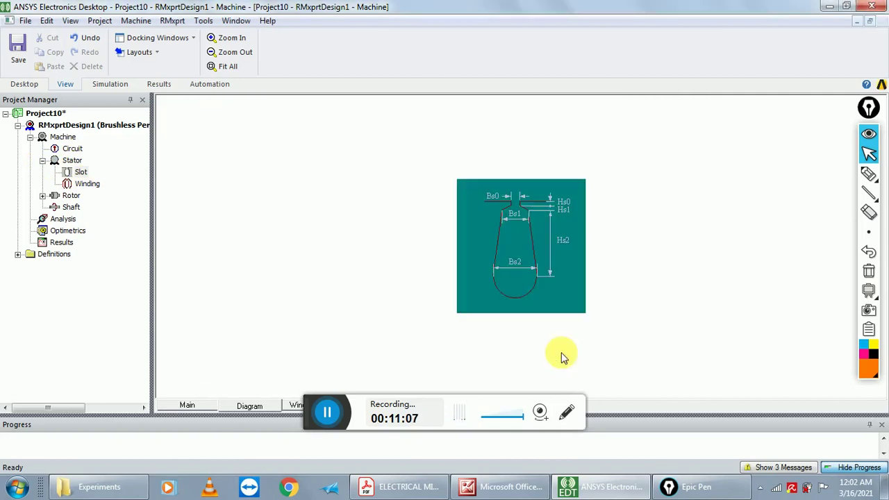
Reopen the stator slot's properties and set Hs0 to 0.5 mm, Hs1 to 1 mm and Hs2 to 8.2 mm
double_click(81, 178)
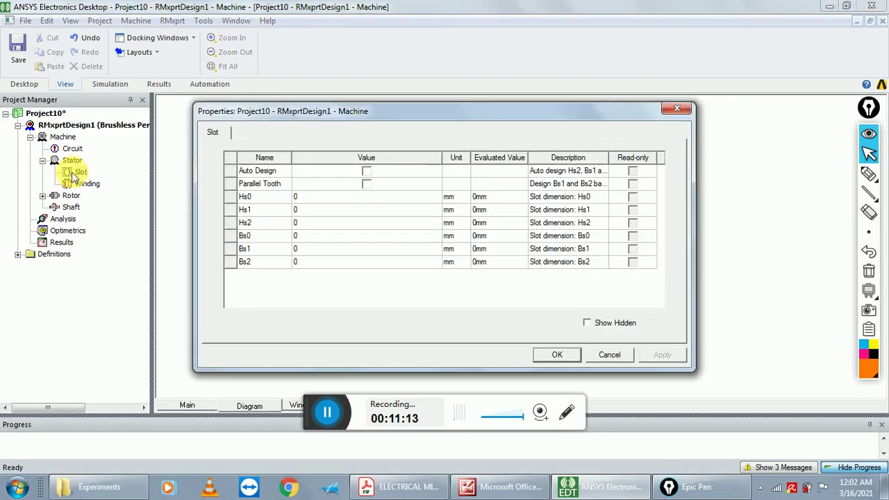
left_click(347, 203)
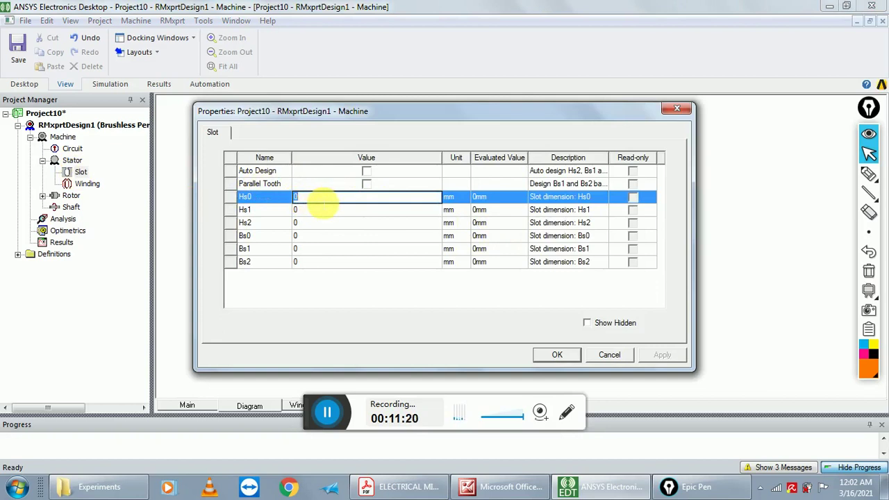
type(".")
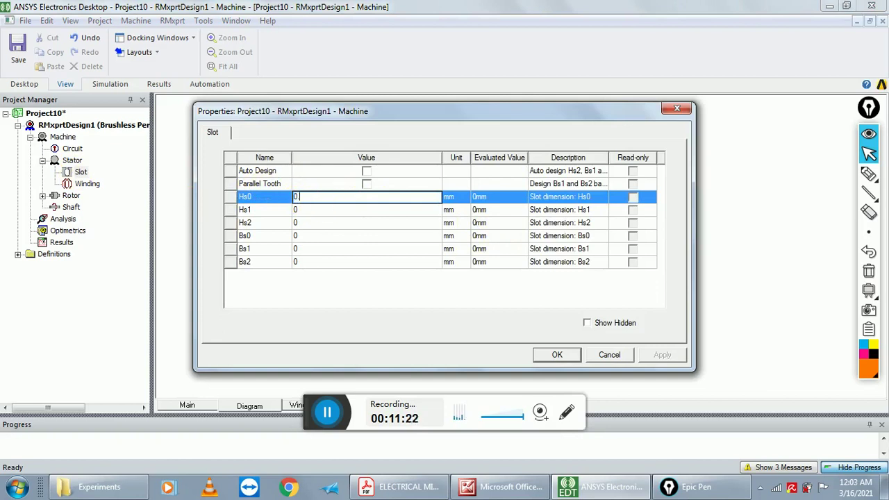
left_click(306, 209)
type("1")
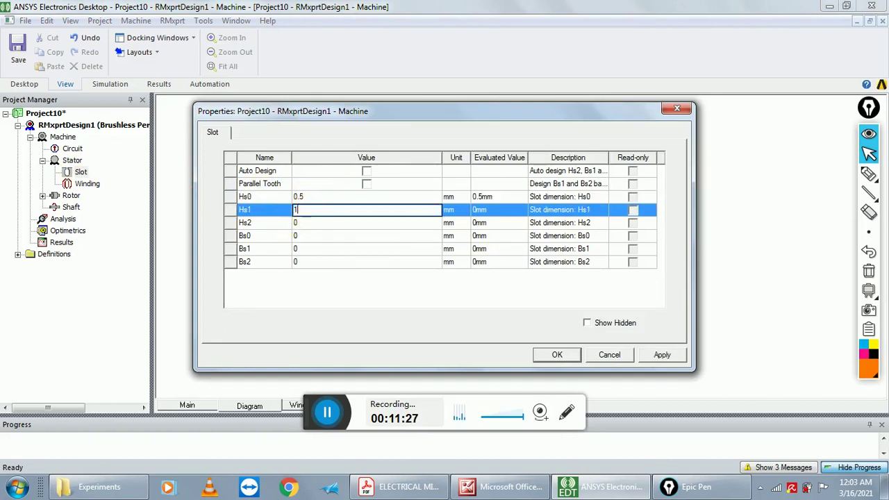
left_click(305, 222)
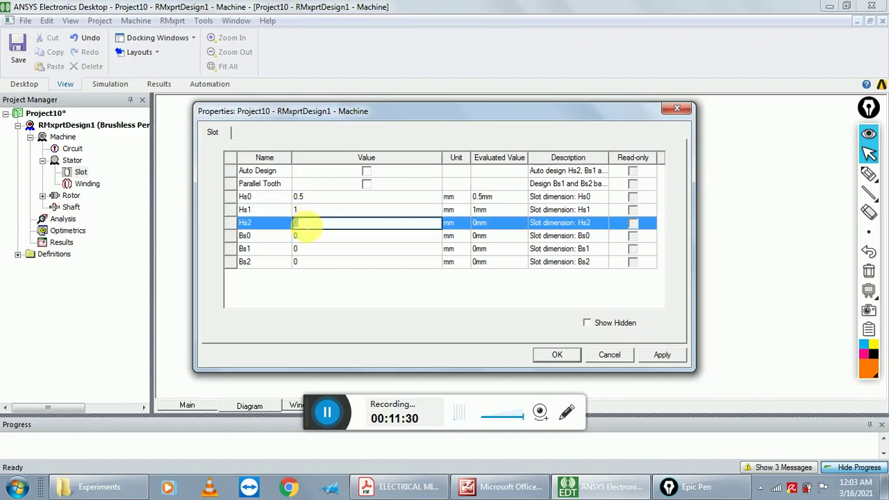
type("8")
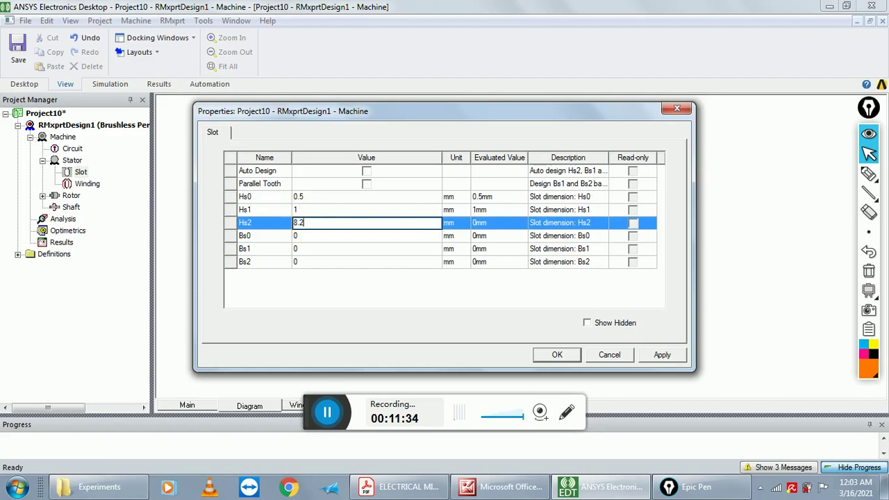
Set the stator slot's Hs2 to 8.2 mm, Bs0 to 2.5 mm, Bs1 to 5.6 mm and Bs2 to 7.6 mm, and accept the properties
type(".2")
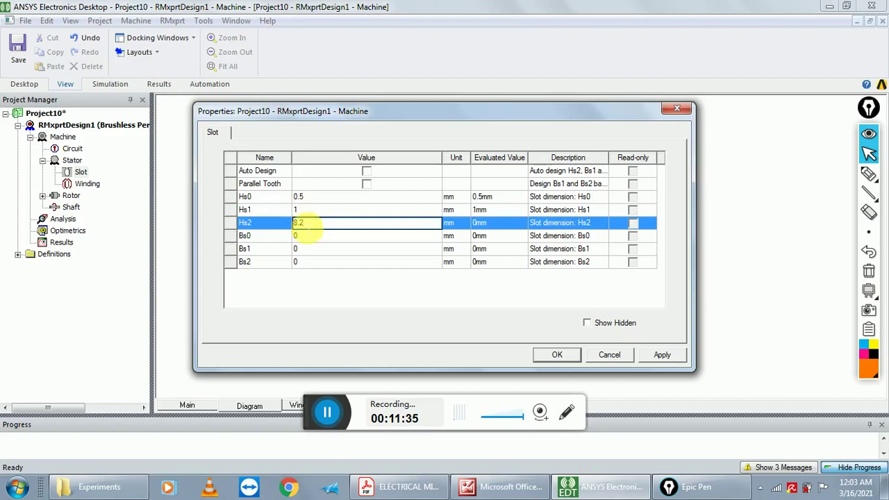
left_click(299, 238)
type("2.5")
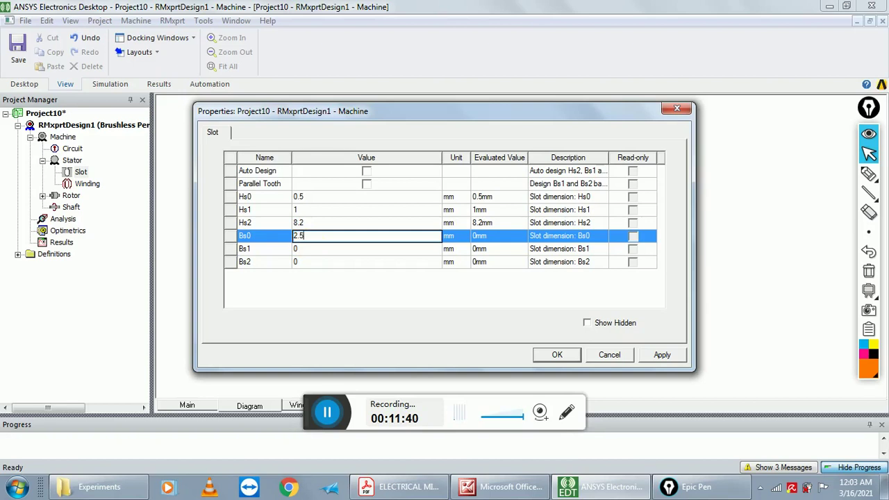
left_click(309, 250)
type("5.6")
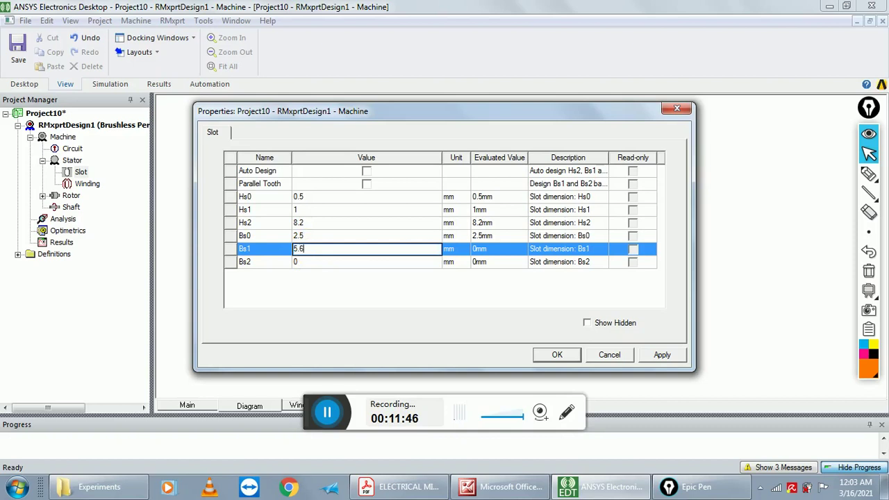
left_click(309, 263)
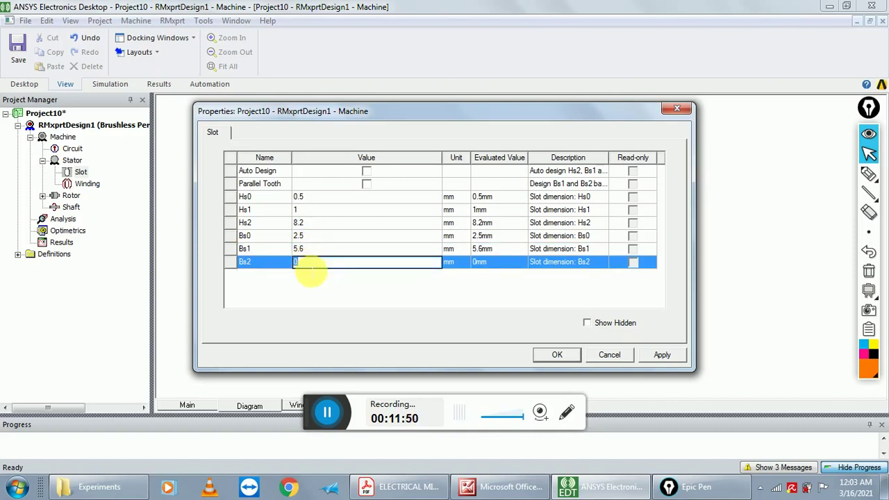
type("7.6")
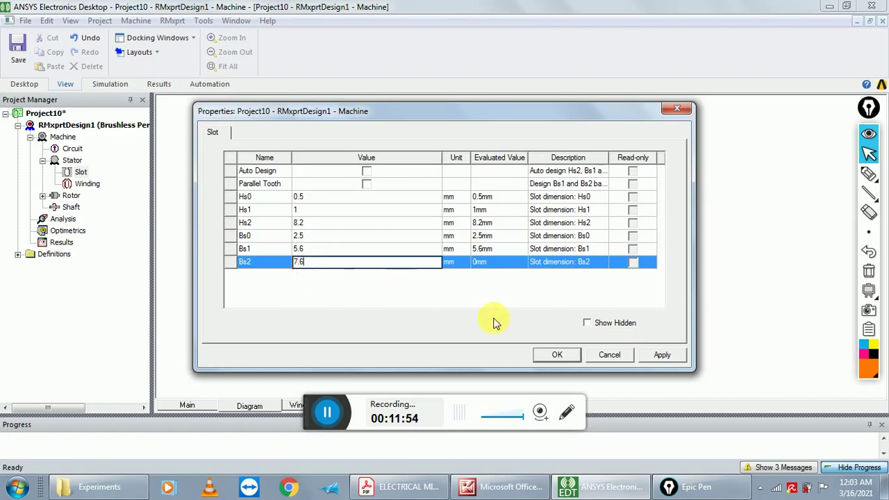
left_click(573, 360)
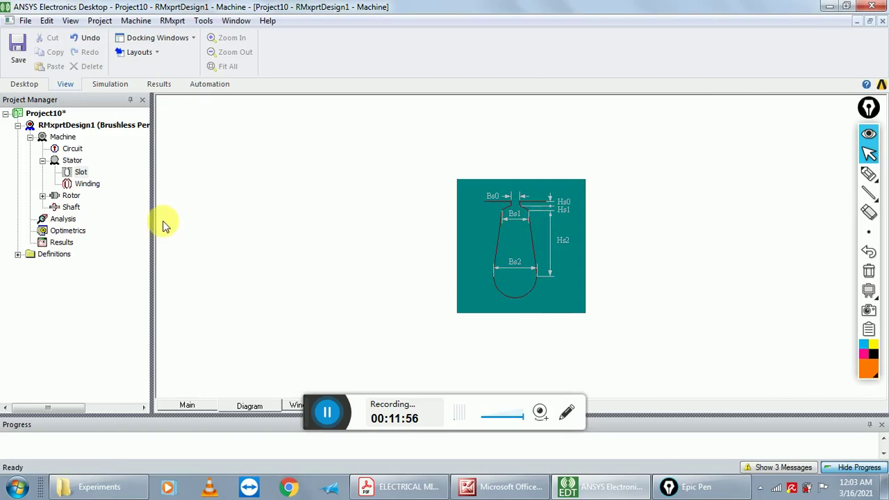
View the stator geometry, open the stator winding's properties and confirm Whole Coiled as the winding type
left_click(72, 160)
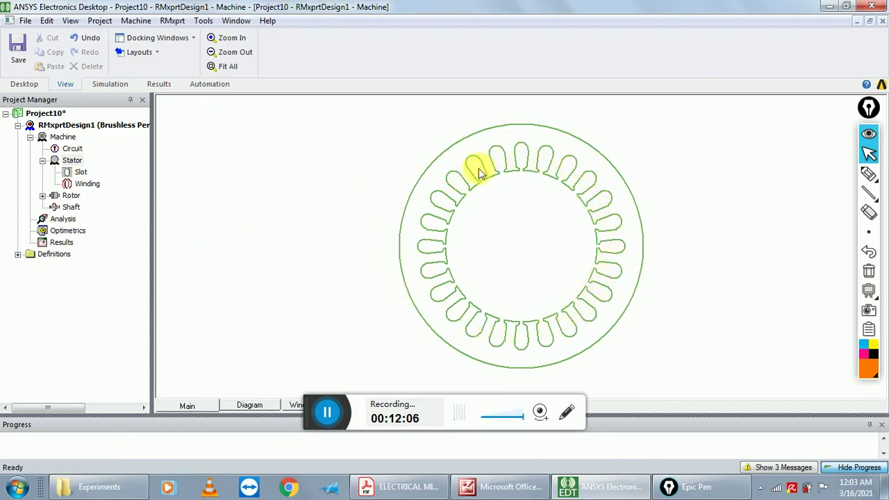
double_click(84, 186)
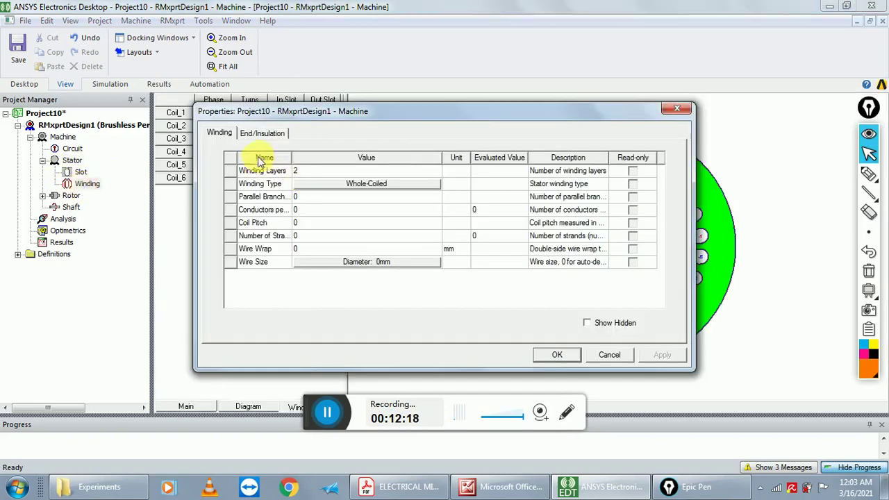
left_click(302, 184)
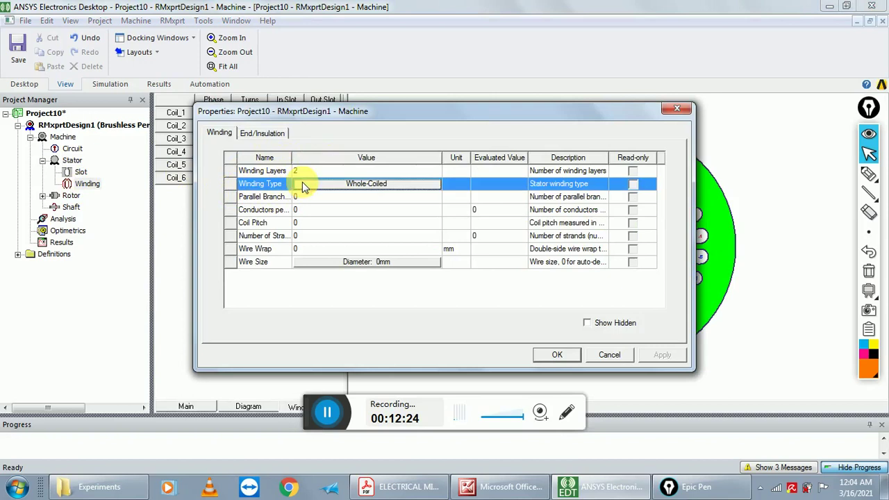
left_click(302, 183)
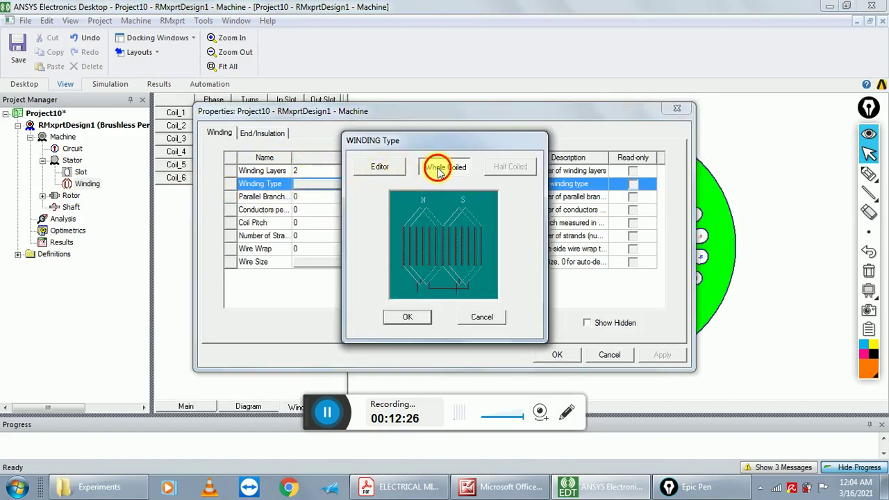
left_click(408, 317)
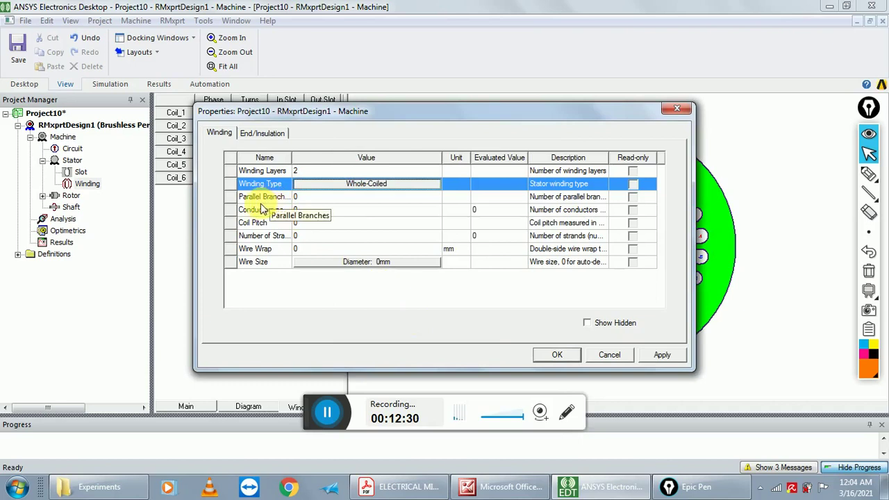
Set the winding's parallel branches to 1, conductors per slot to 60, coil pitch to 5 and number of strands to 1
left_click(312, 200)
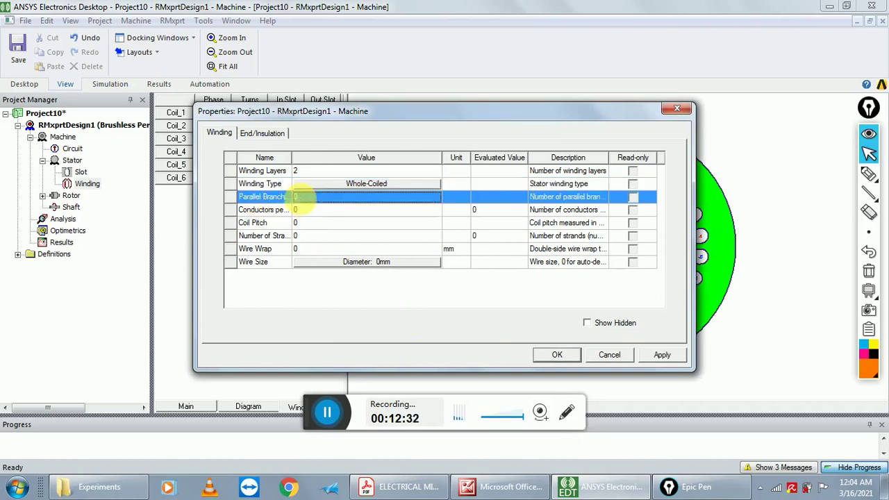
type("1")
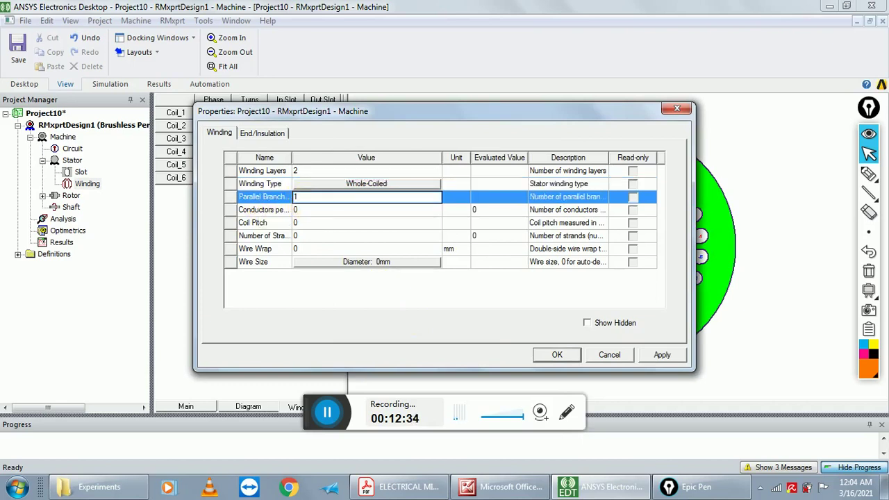
left_click(303, 212)
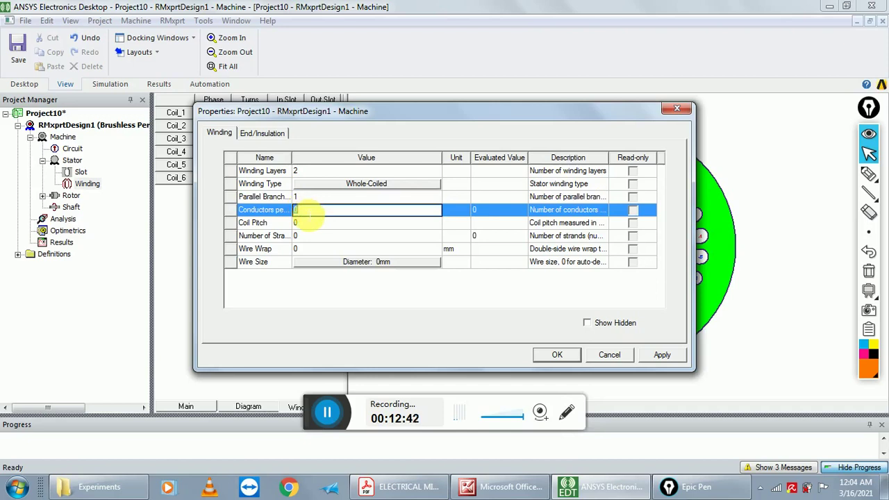
type("60")
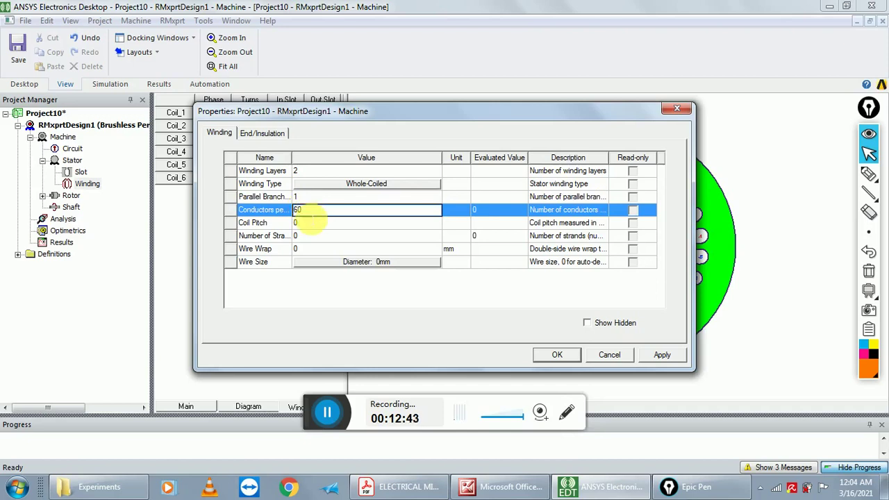
left_click(304, 222)
type("5")
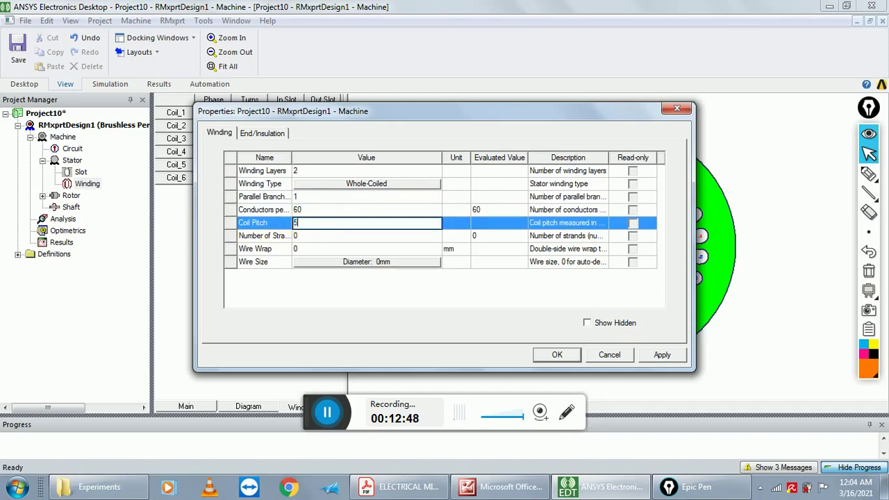
left_click(304, 236)
type("1")
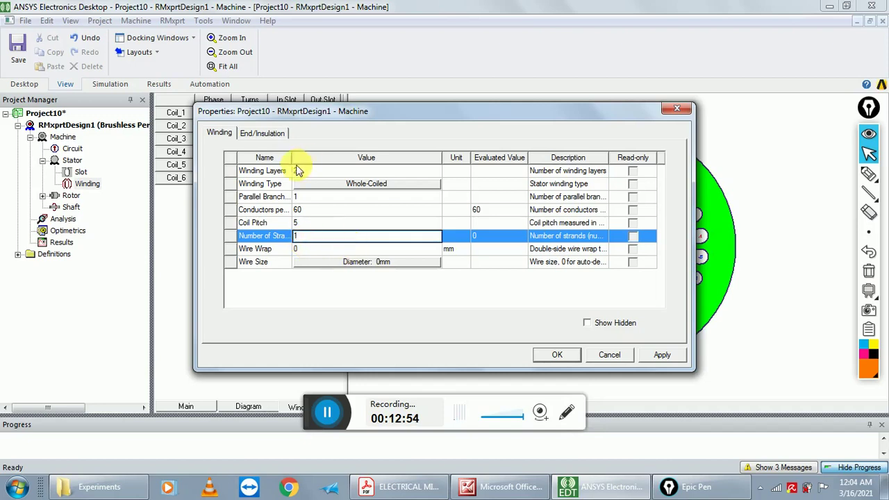
Widen the property name column and confirm the winding's wire size with a 0 mm diameter and AUTO gauge
left_click_drag(291, 158, 334, 158)
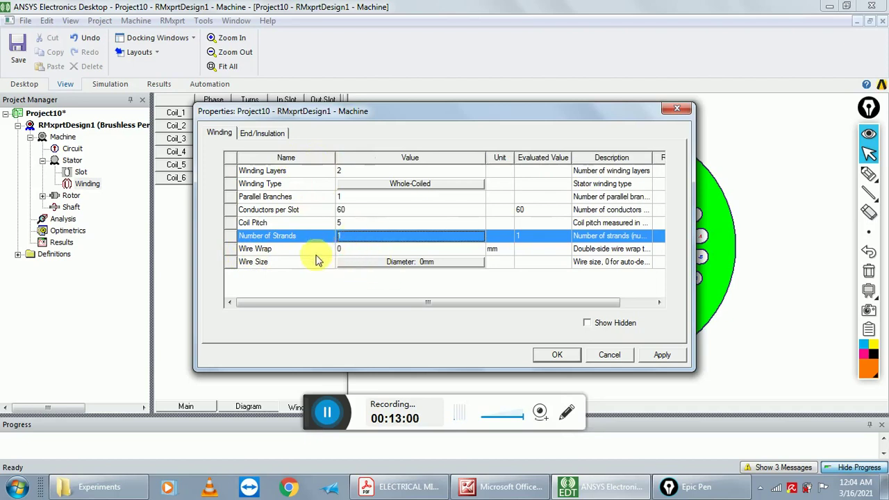
left_click(373, 263)
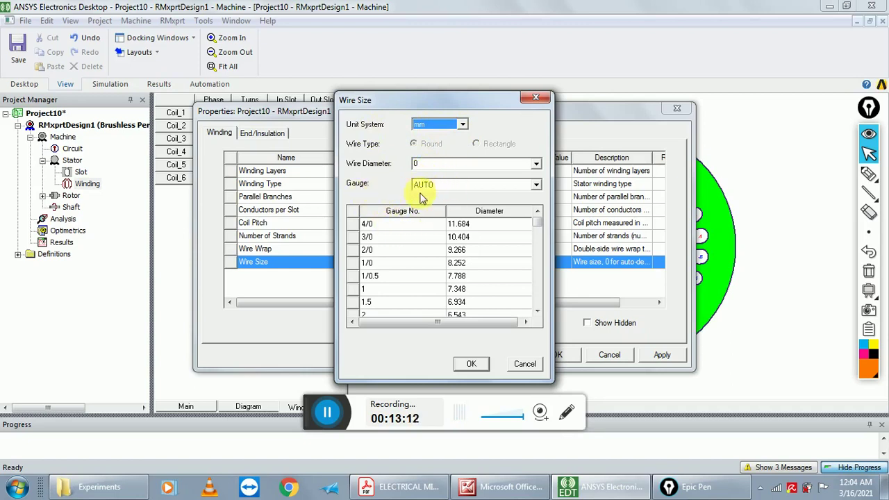
left_click(471, 364)
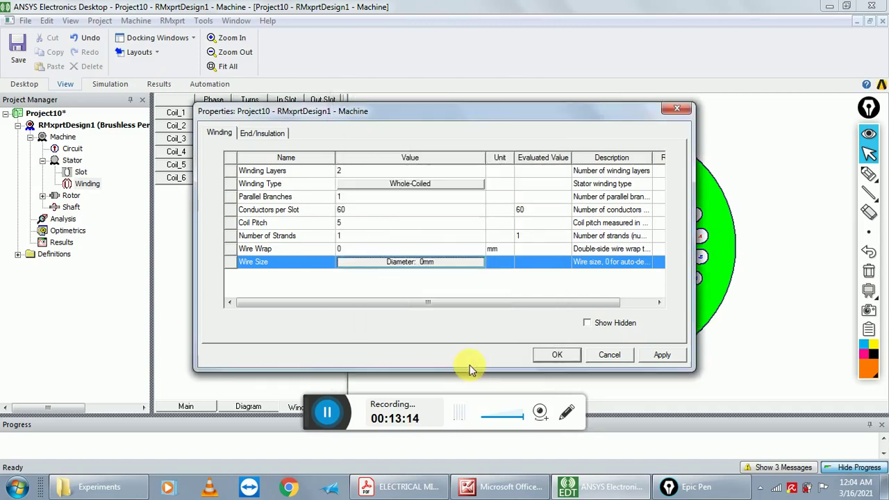
Set the slot liner thickness to 0.3 mm in the winding's end and insulation settings and accept the winding properties
left_click(259, 135)
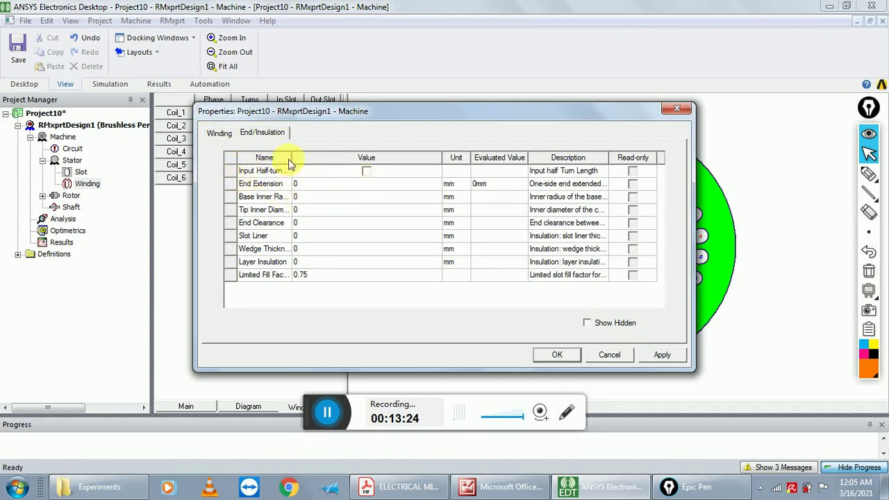
left_click_drag(301, 169, 343, 170)
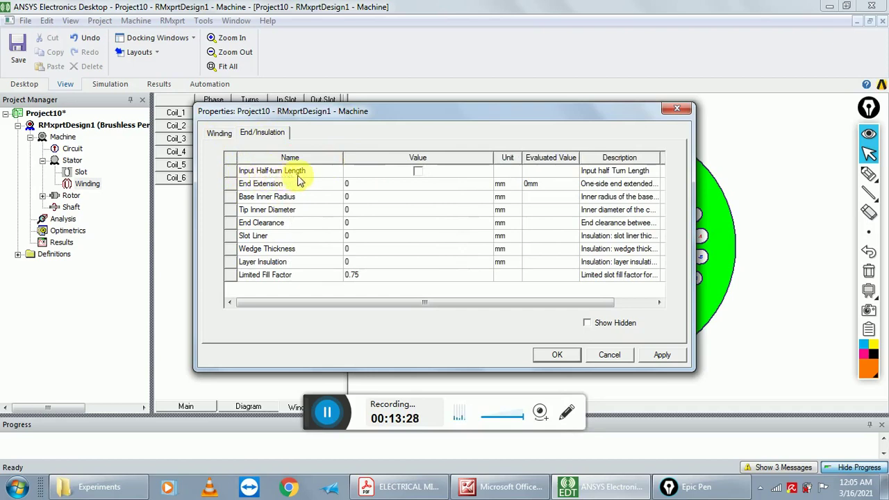
left_click(356, 184)
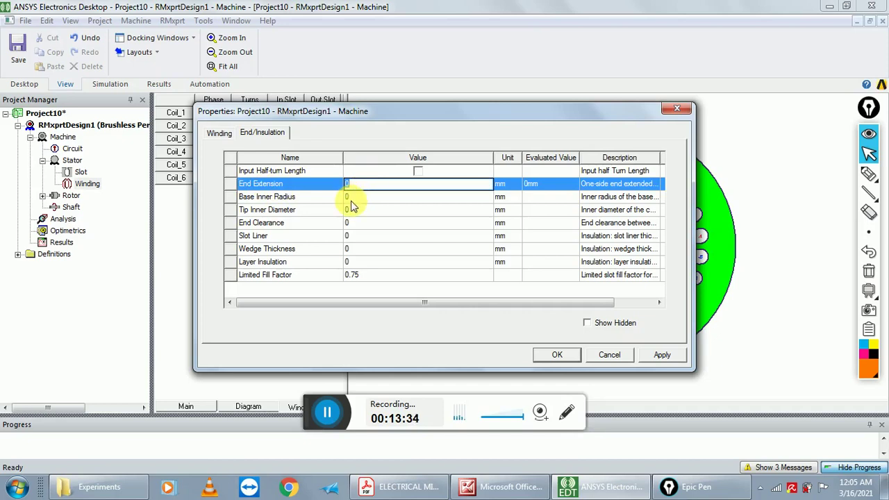
left_click(350, 239)
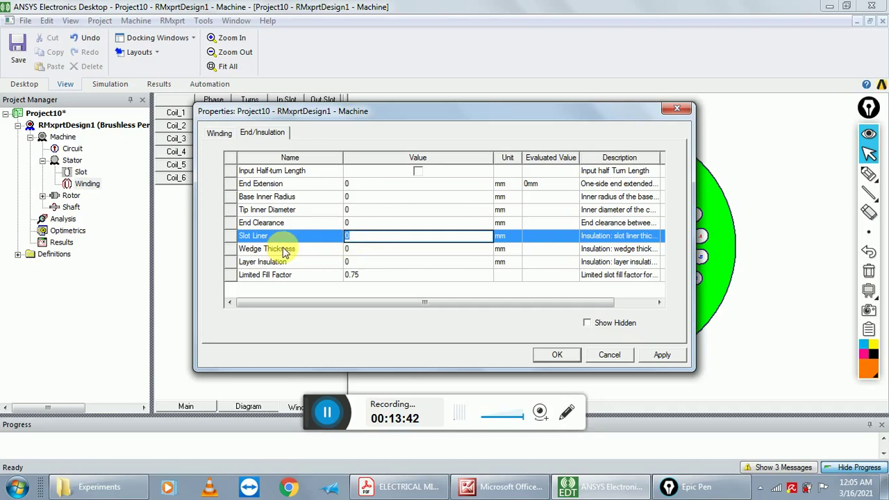
left_click(374, 243)
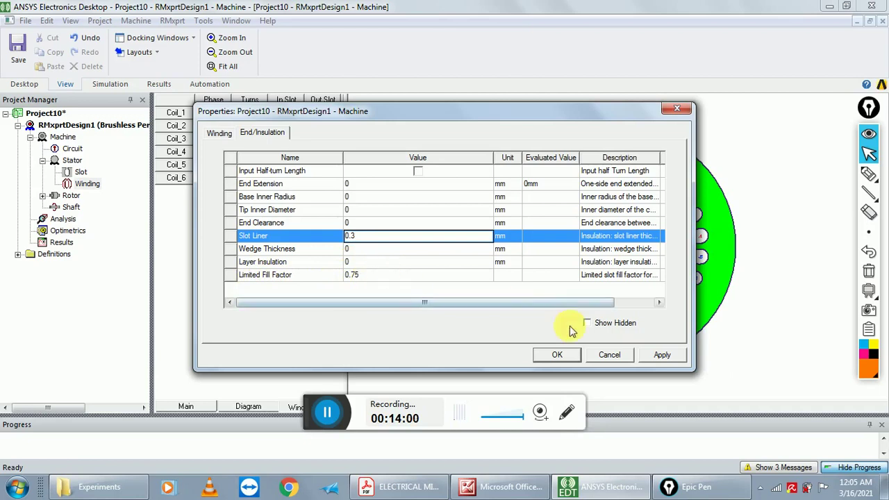
left_click(546, 356)
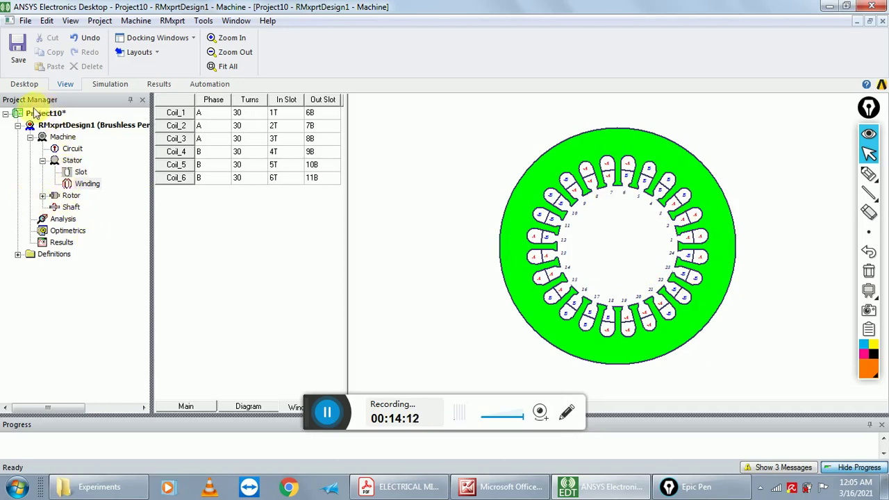
Open the rotor's properties and set its outer diameter to 74 mm, inner diameter to 26 mm and length to 65 mm
double_click(70, 196)
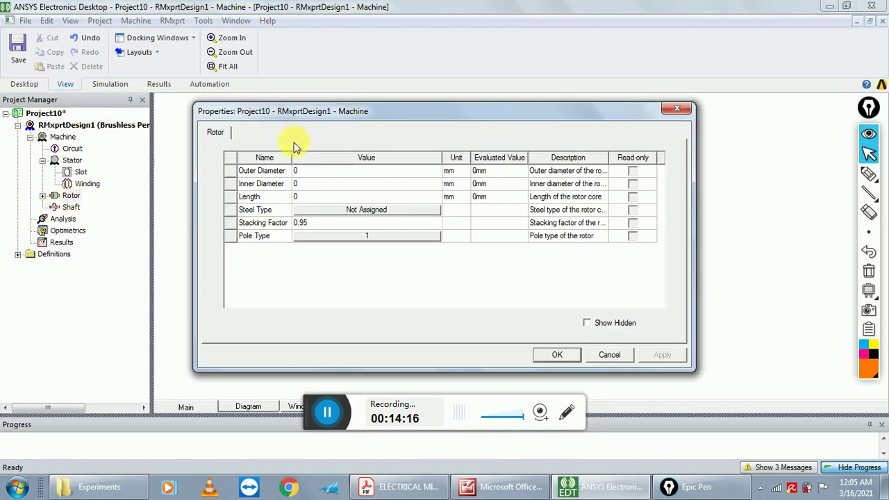
left_click(311, 173)
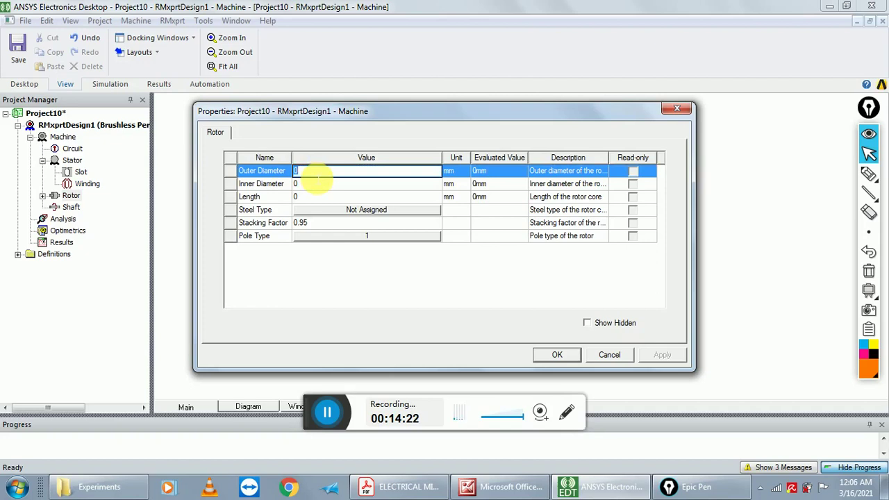
type("74")
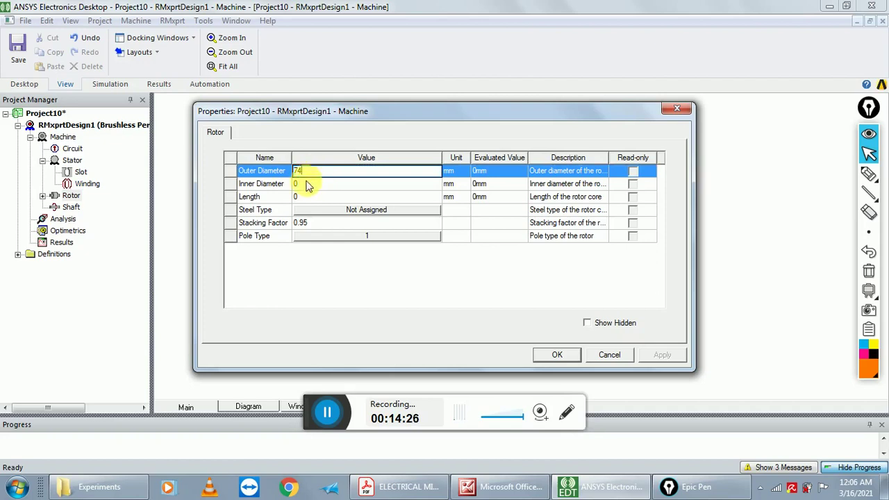
left_click(310, 185)
type("26")
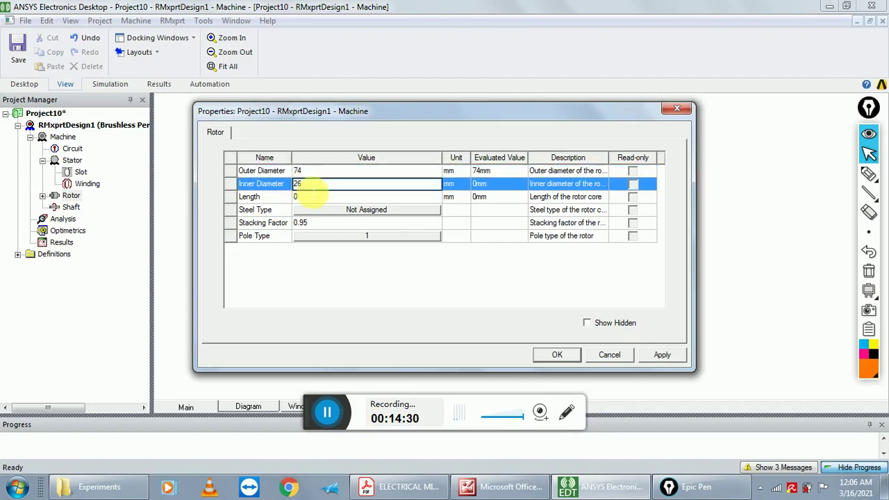
left_click(300, 198)
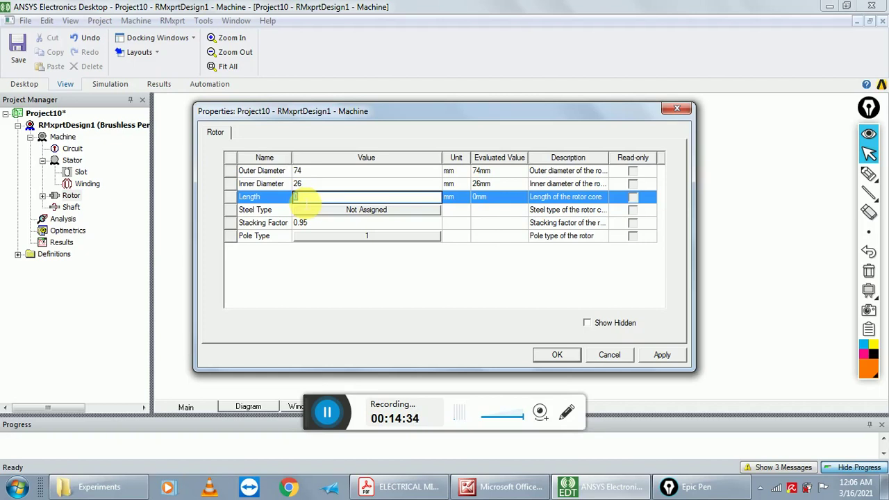
type("2")
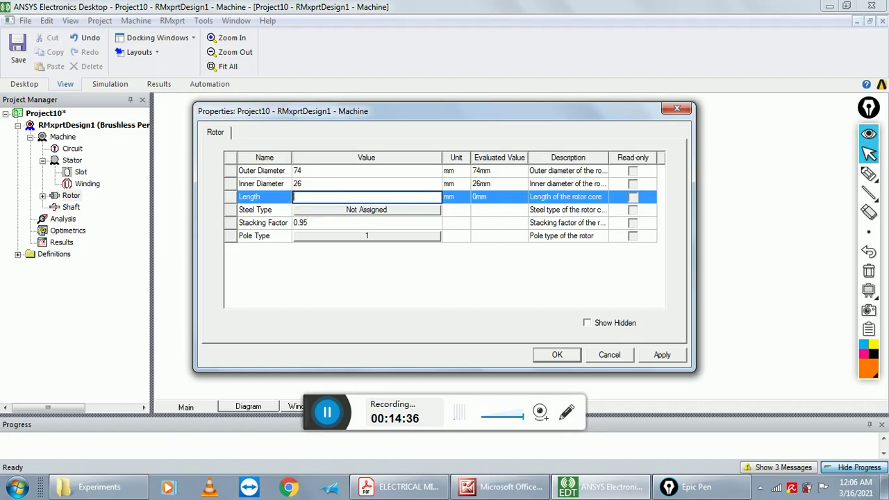
type("65")
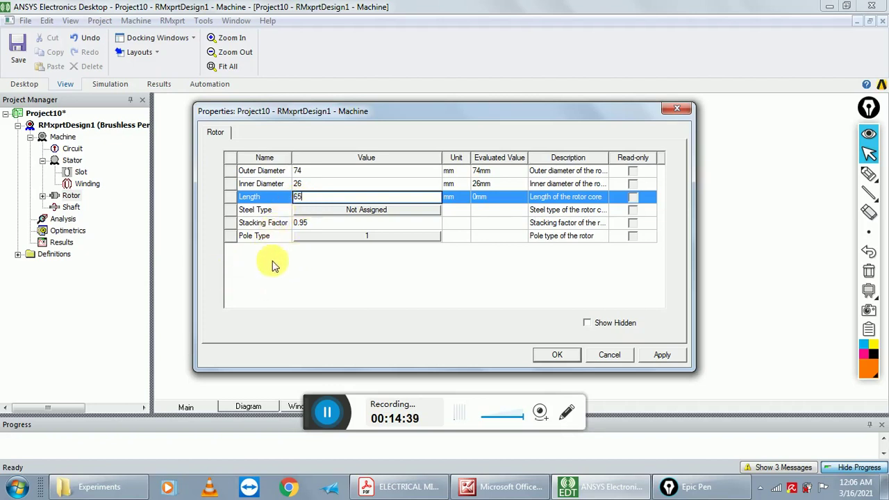
Assign the M19_24G steel from the material library as the rotor's steel type
left_click(318, 212)
left_click(321, 212)
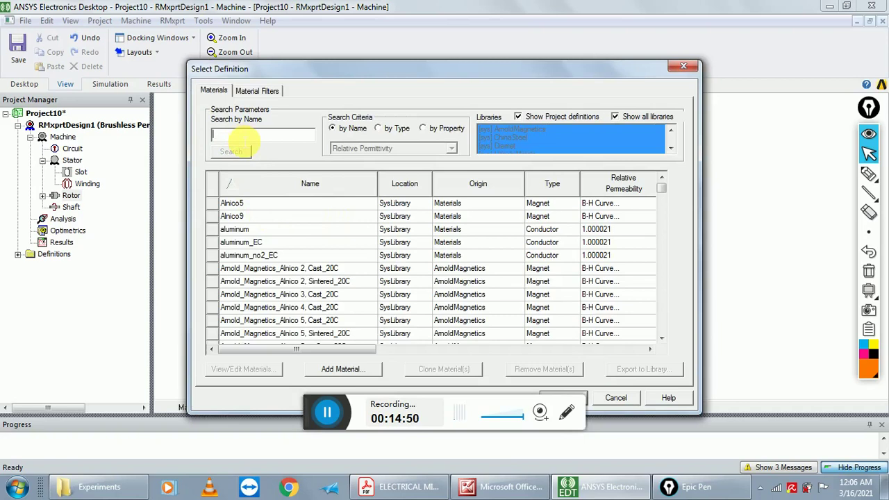
type("m")
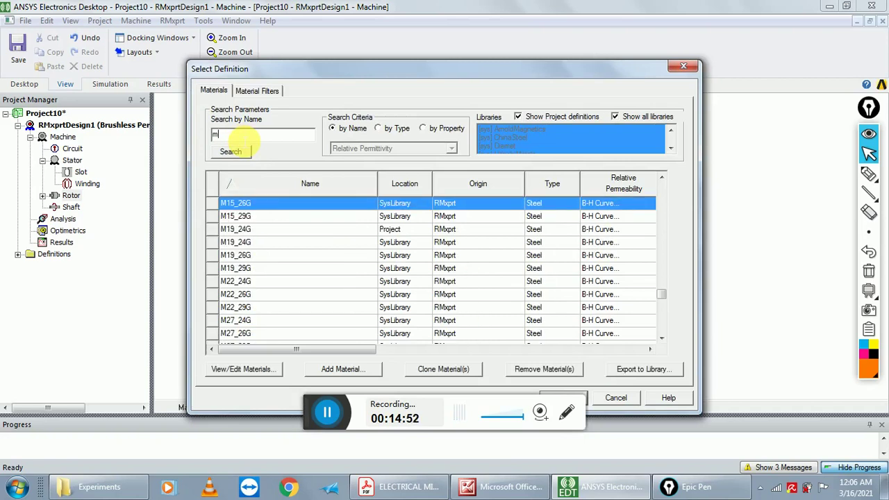
type("19")
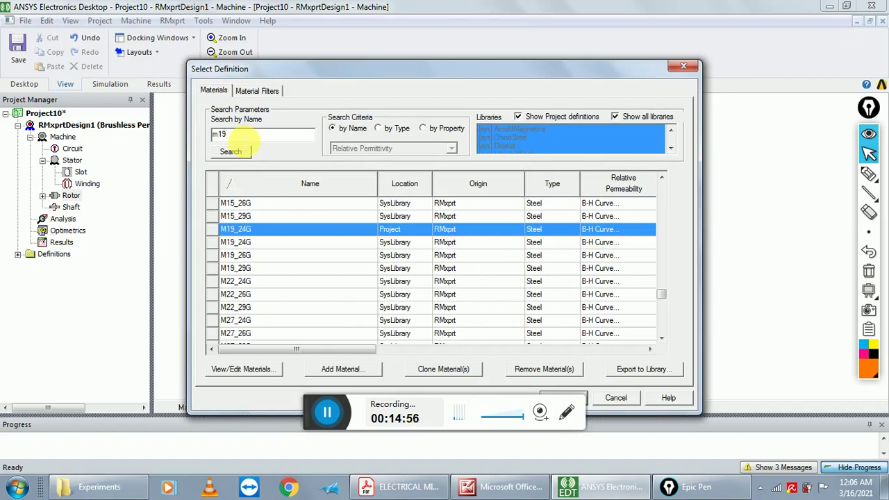
double_click(249, 235)
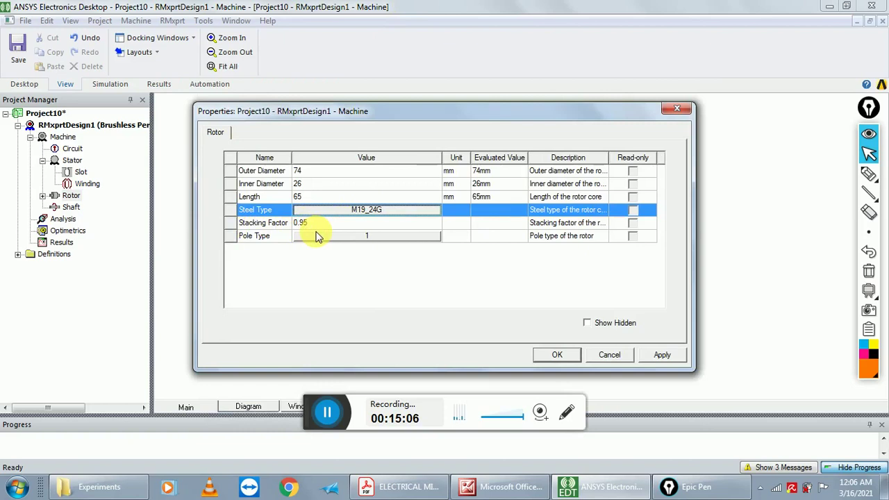
Preview the available rotor pole types, keep pole type 1 and accept the rotor properties
left_click(347, 238)
left_click(347, 237)
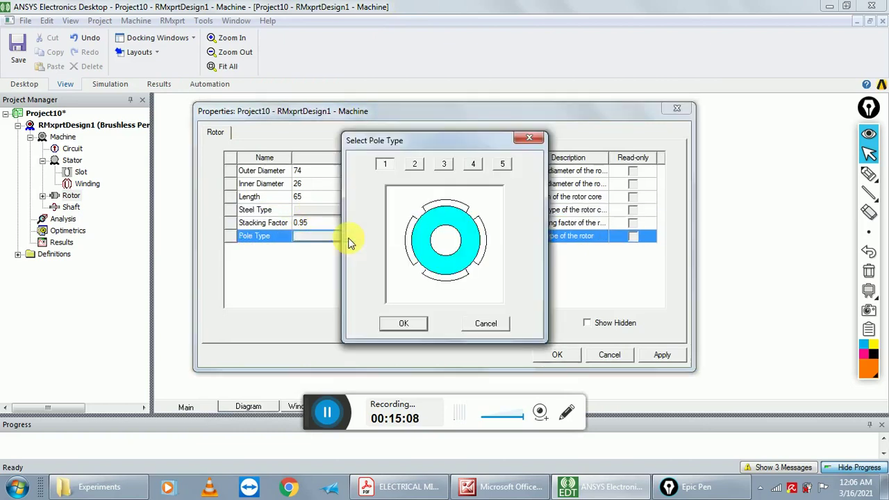
left_click(413, 163)
left_click(443, 163)
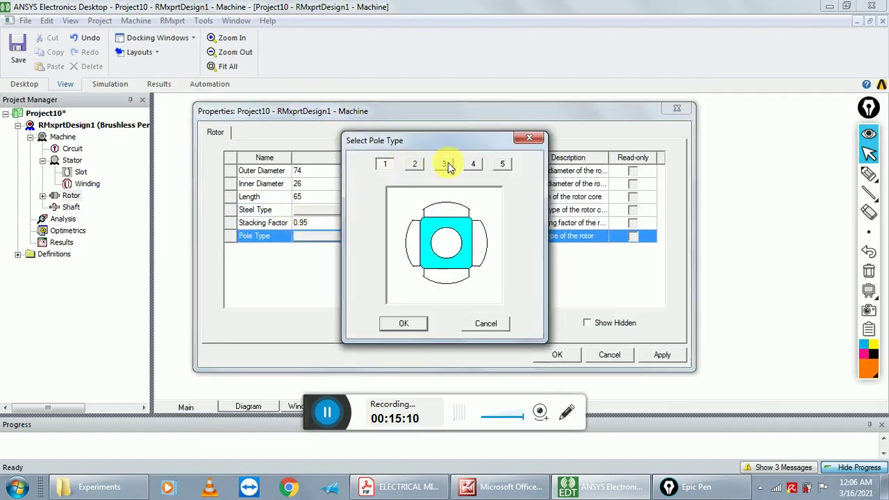
left_click(473, 164)
left_click(502, 164)
left_click(384, 164)
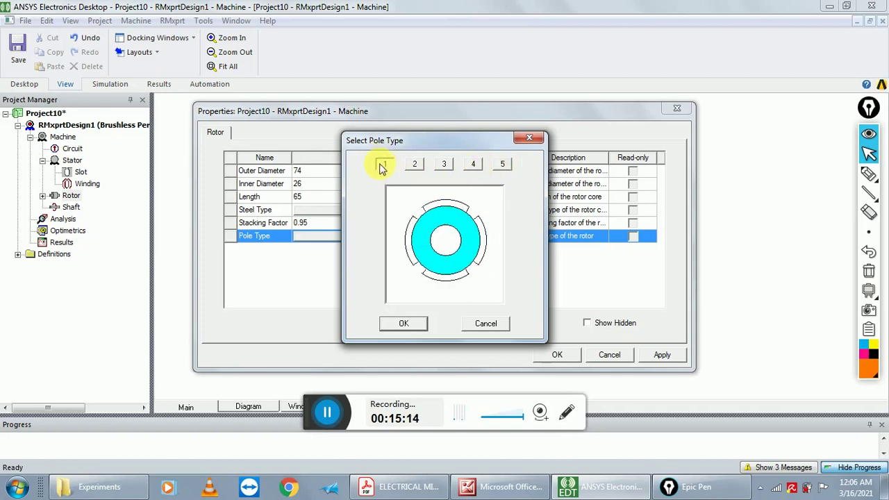
left_click(402, 326)
left_click(556, 356)
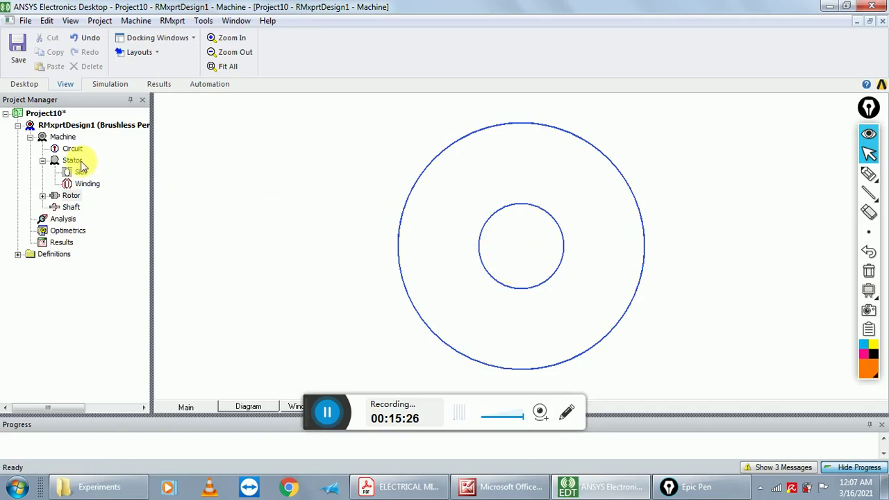
Open the rotor pole's properties and assign the XG196/96 material as its magnet type
left_click(43, 197)
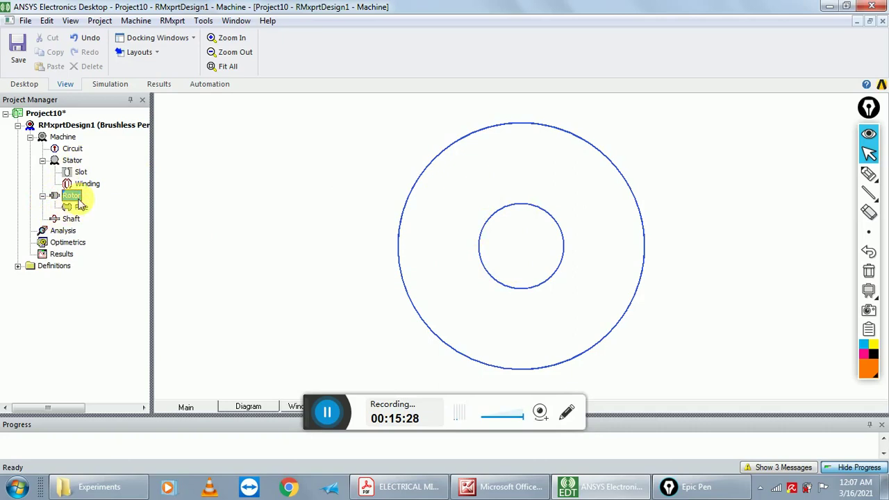
double_click(76, 206)
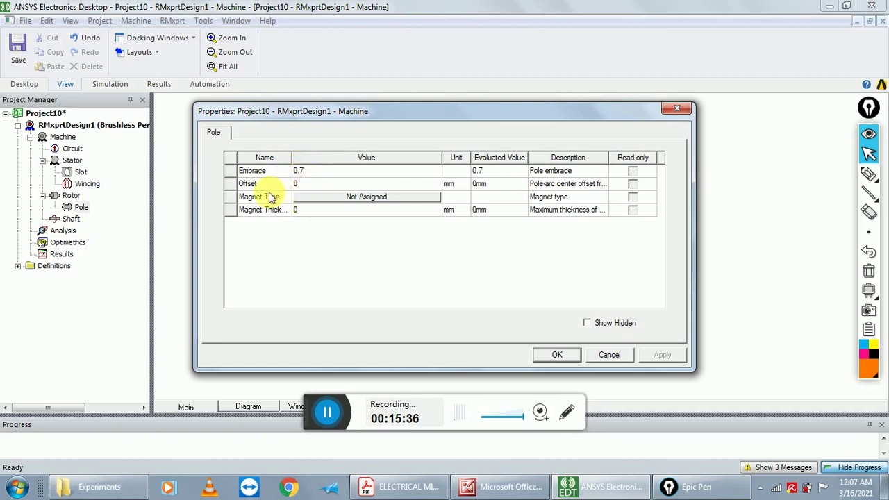
left_click(309, 198)
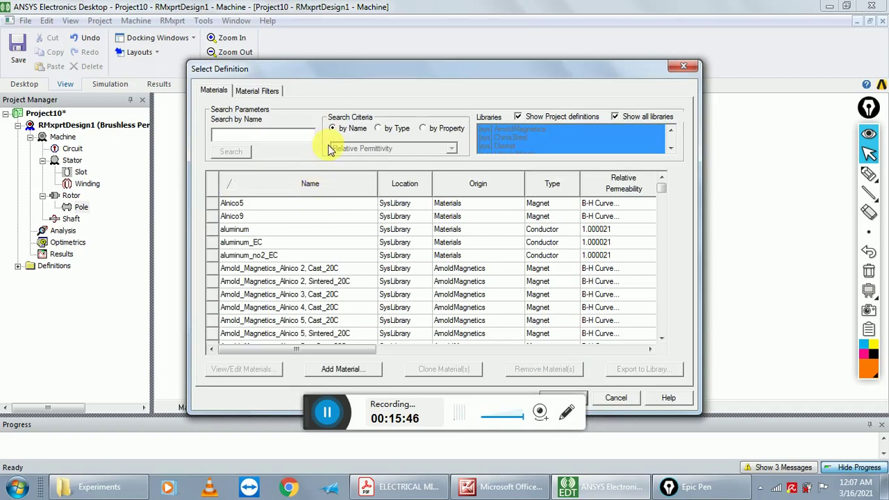
type("xg")
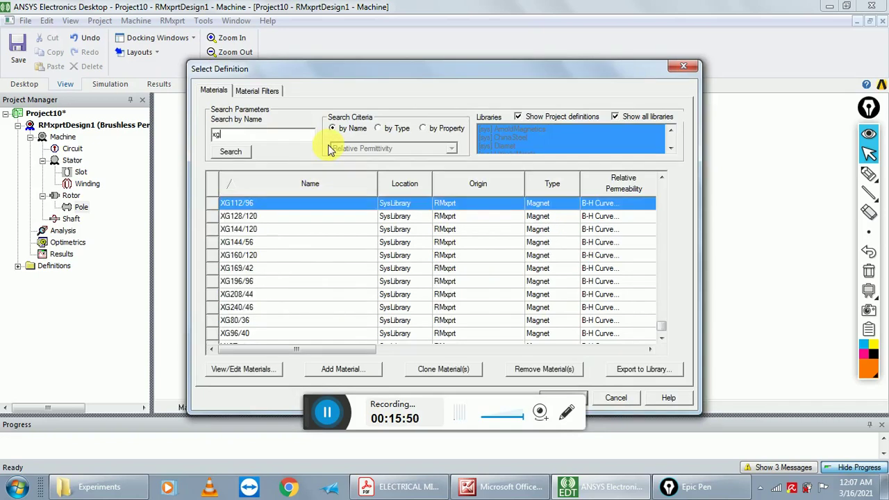
type("19")
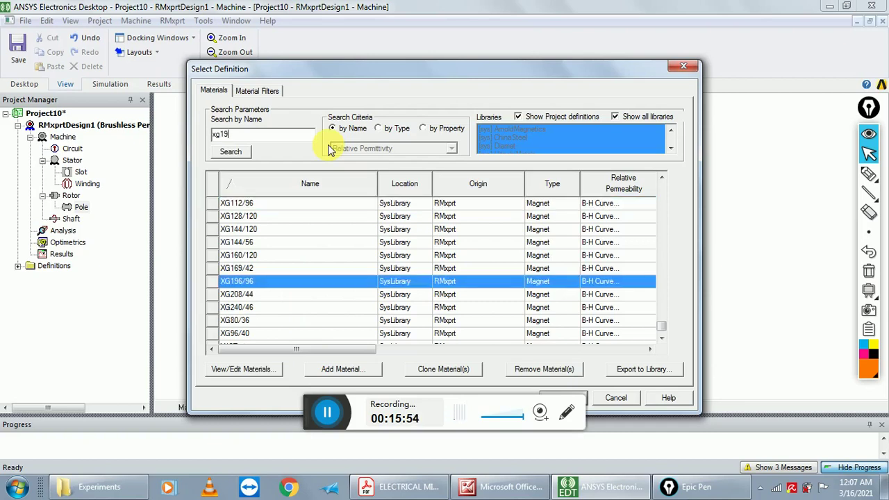
type("6")
type("/")
double_click(238, 284)
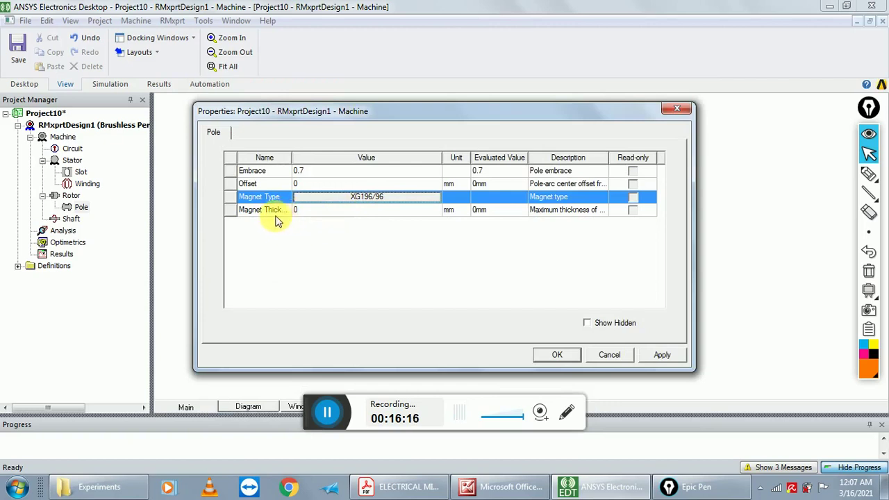
Set the pole's magnet thickness to 3.5 mm, then accept the shaft properties with the magnetic shaft option off
left_click_drag(292, 161, 338, 166)
left_click(346, 211)
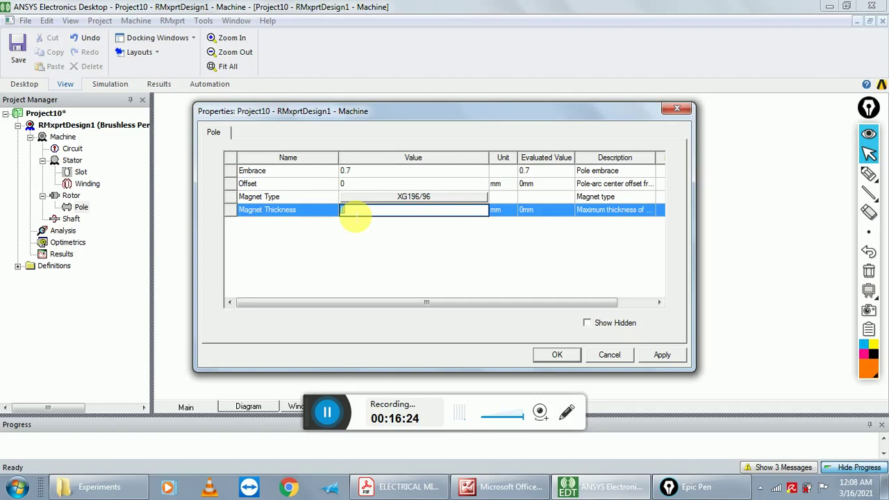
type("3.")
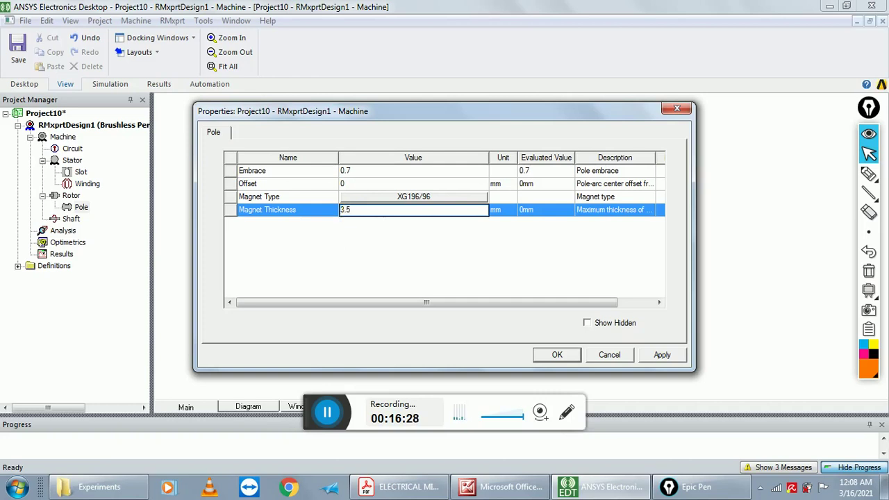
type("5")
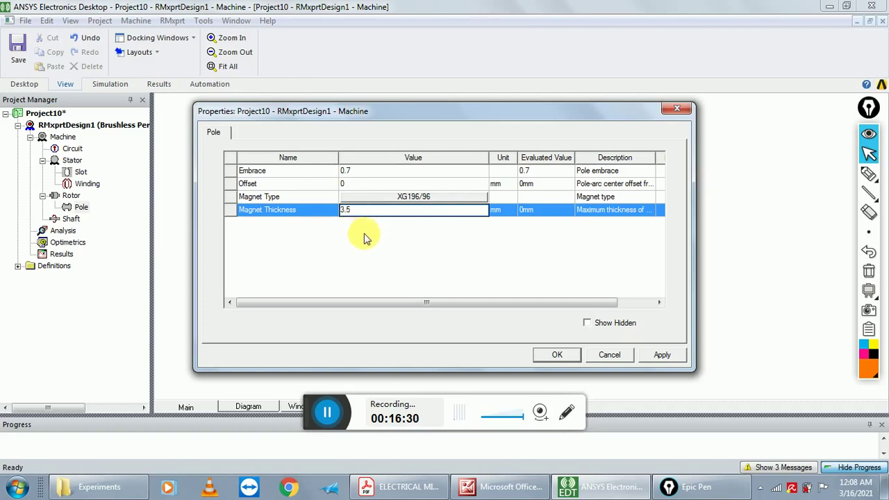
left_click(557, 355)
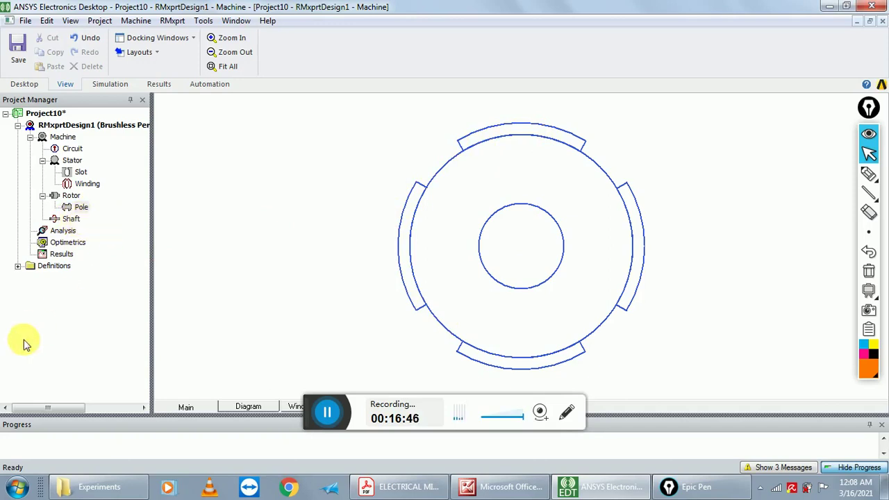
double_click(69, 219)
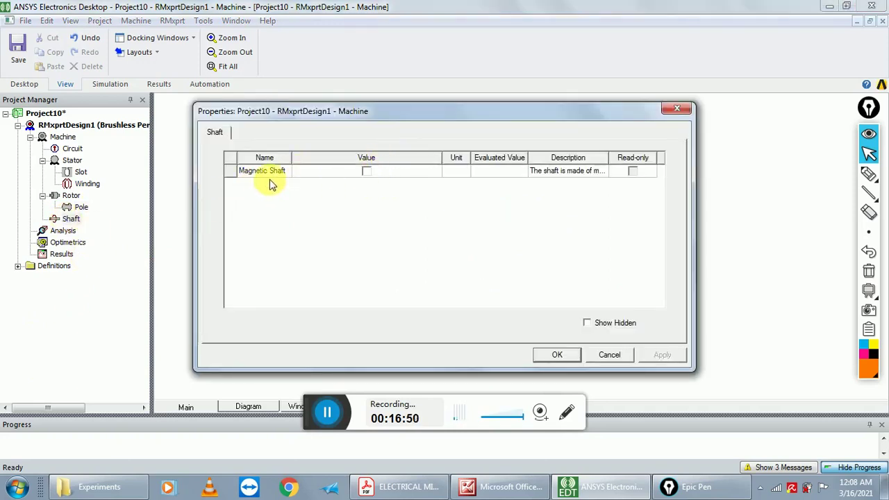
left_click(555, 353)
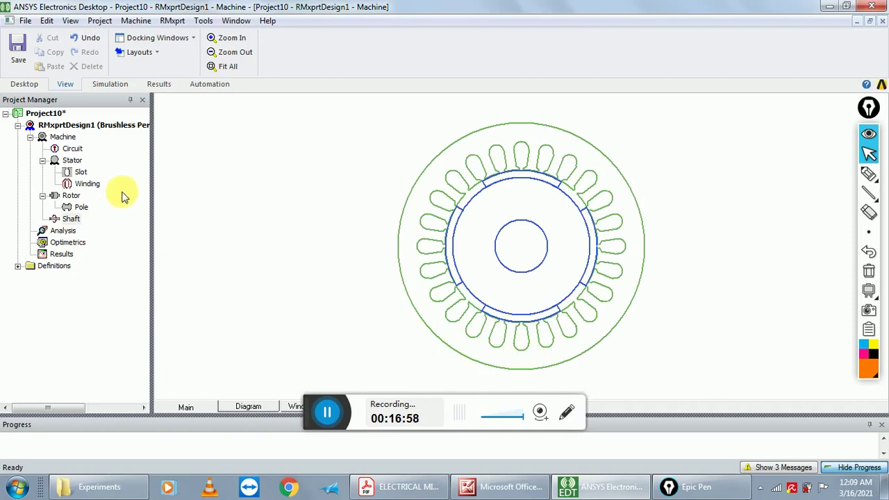
Add a solution setup with constant-power load and set its rated output power to 560 W
left_click(167, 25)
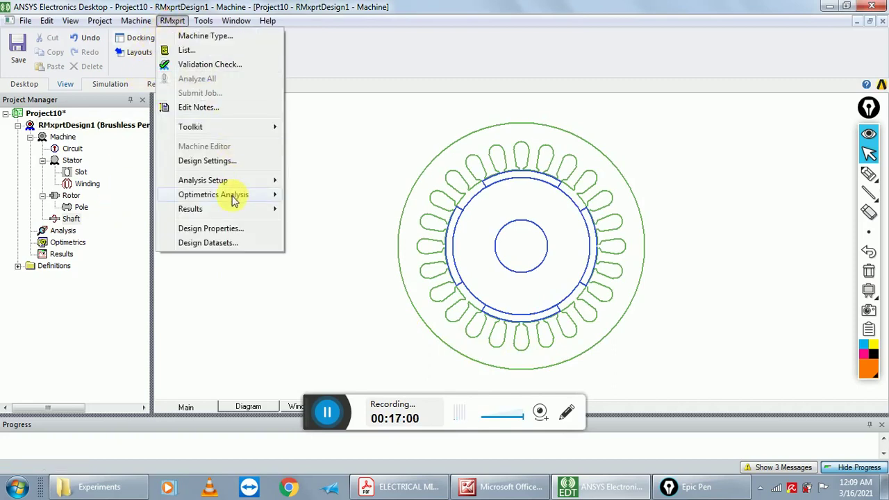
mouse_move(205, 182)
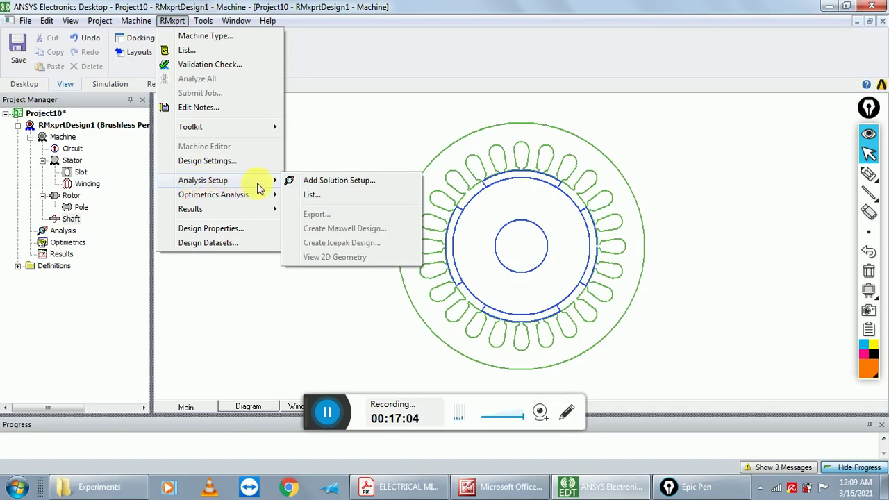
left_click(316, 182)
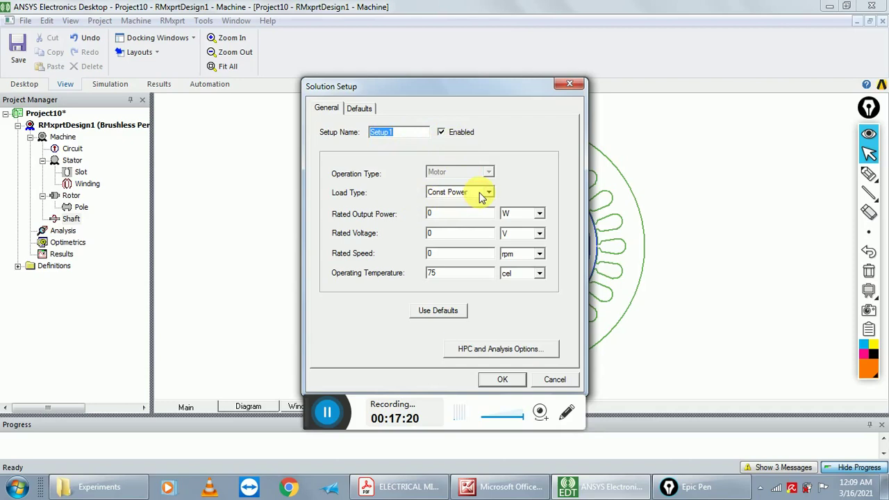
left_click(444, 216)
left_click_drag(444, 215, 421, 217)
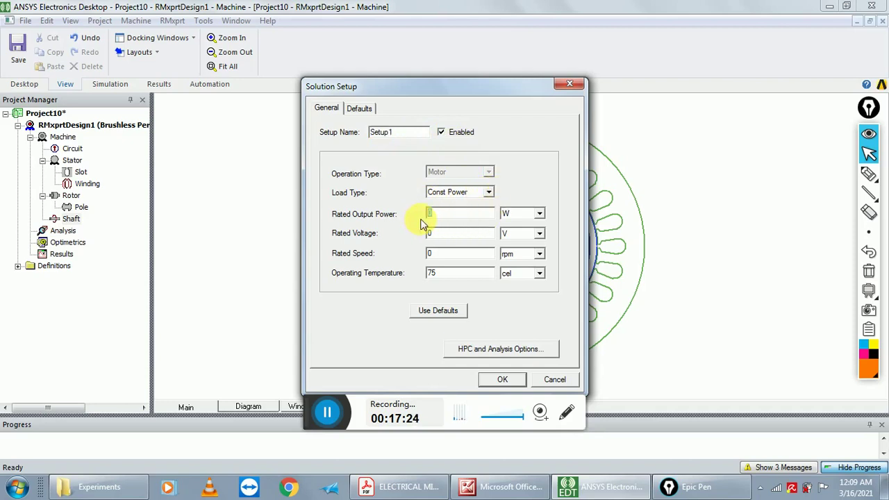
type("56")
Set the solution setup's rated voltage to 220 V and rated speed to 1500 rpm, and accept the setup
left_click_drag(433, 234, 423, 248)
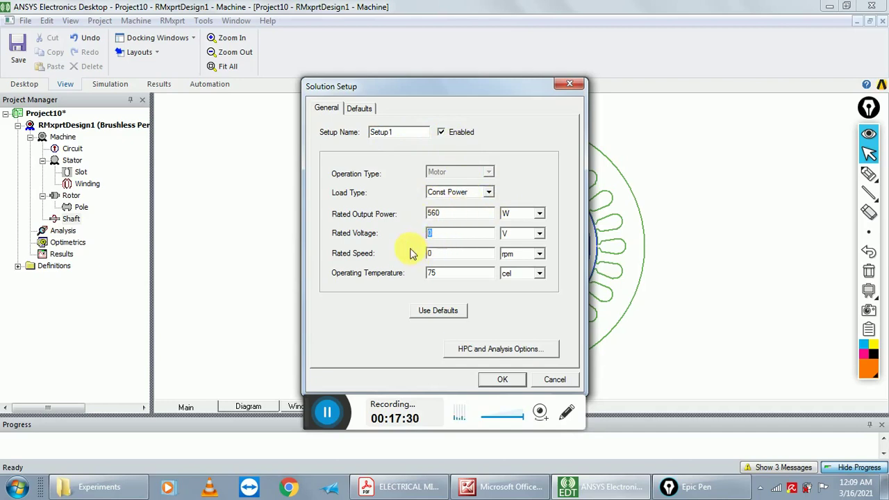
type("220")
left_click_drag(425, 252, 432, 262)
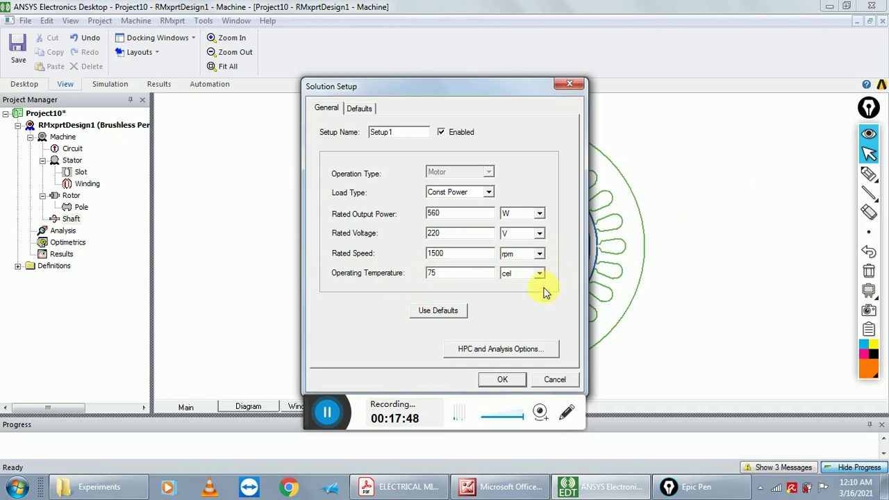
left_click(364, 110)
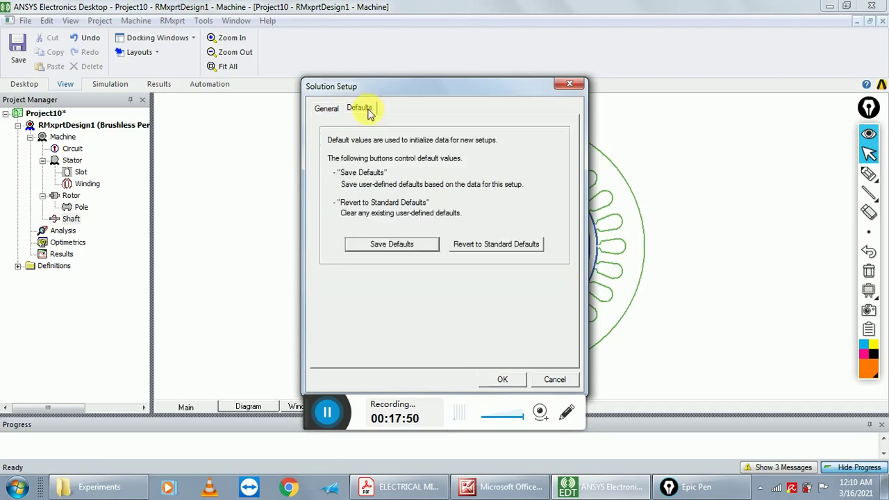
left_click(337, 110)
left_click(502, 380)
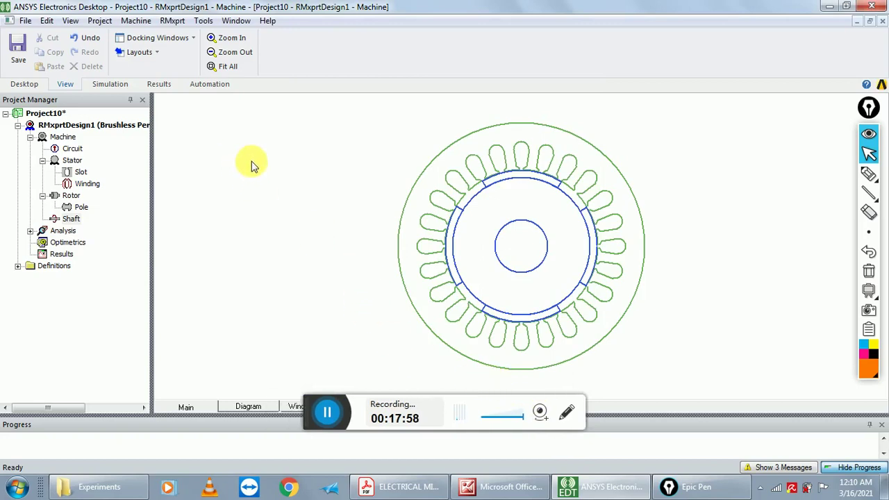
Run the validation check on the motor design and close its report
left_click(173, 23)
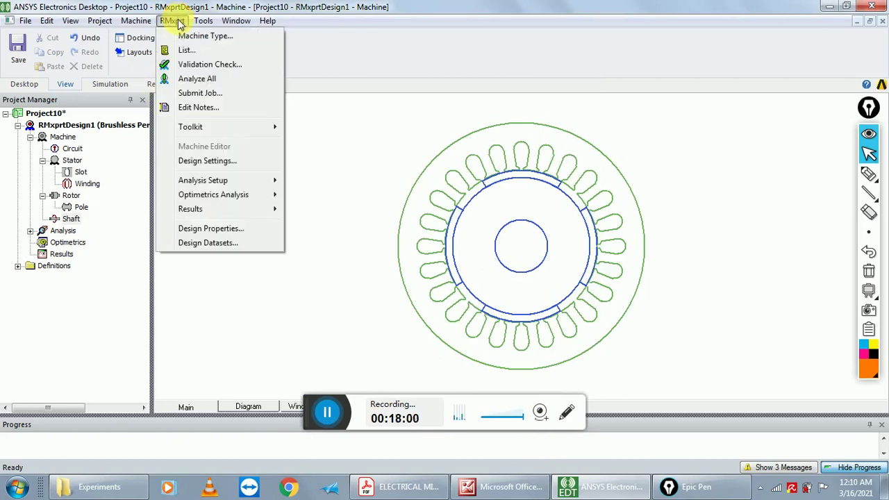
left_click(211, 64)
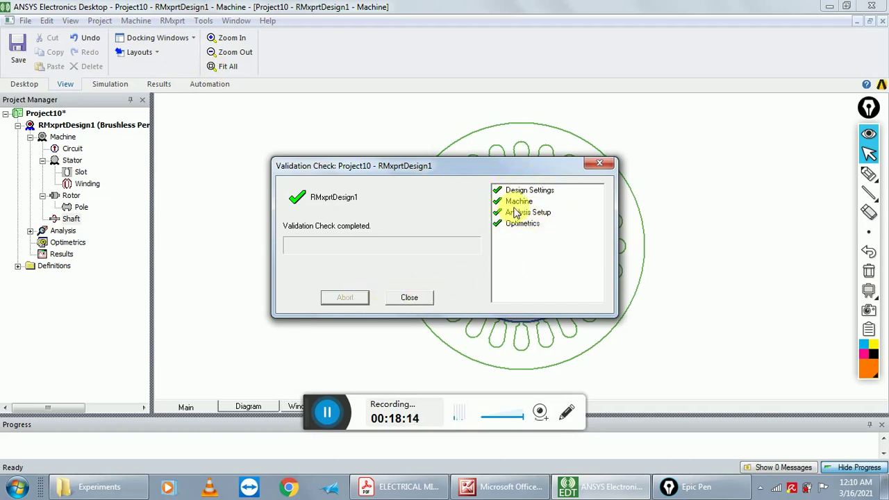
left_click(411, 302)
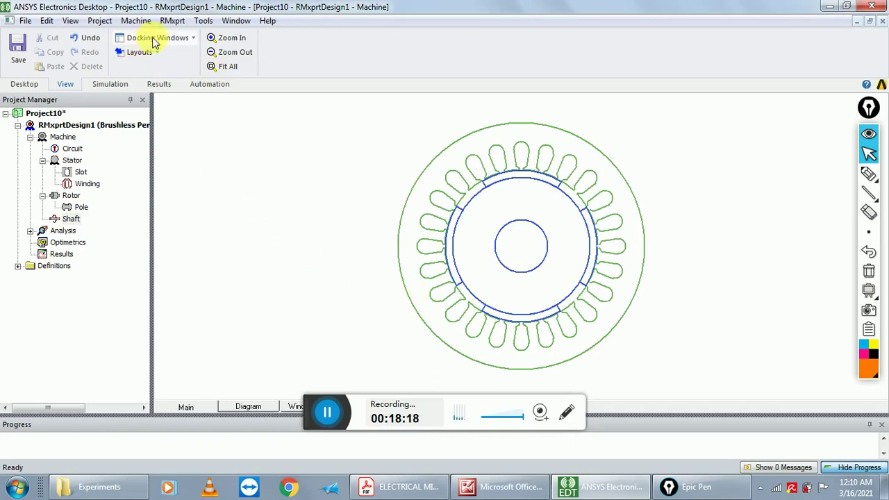
Analyze the whole motor design, saving the project as bldc when asked for a file name
left_click(170, 23)
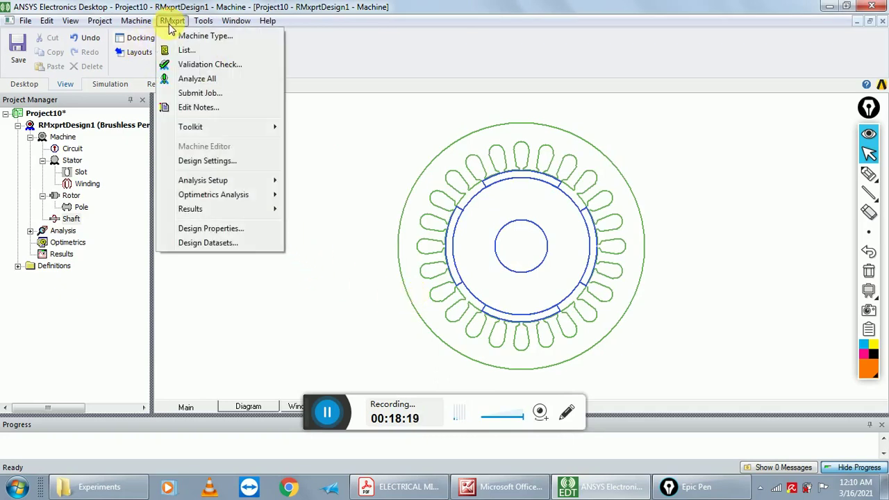
left_click(192, 79)
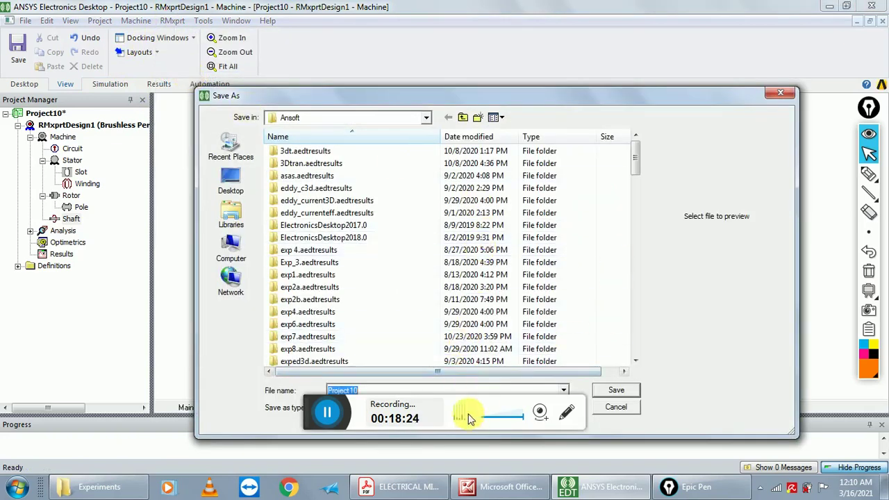
left_click_drag(411, 94, 408, 40)
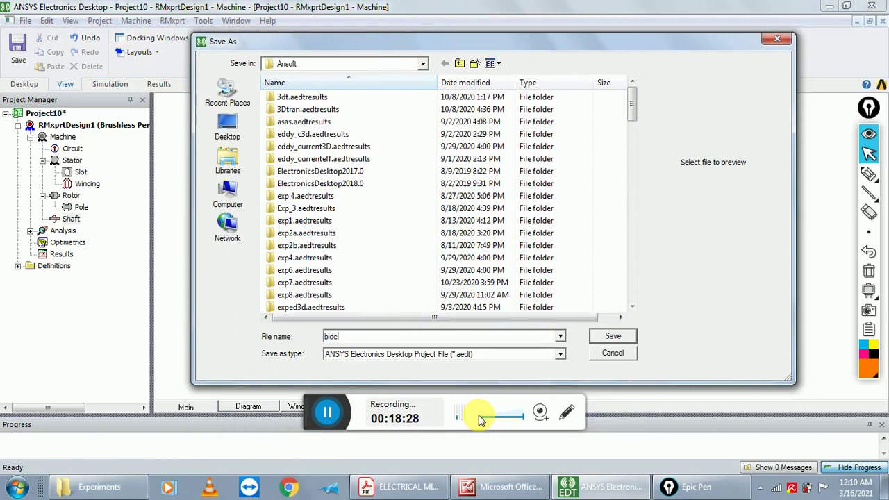
left_click(613, 337)
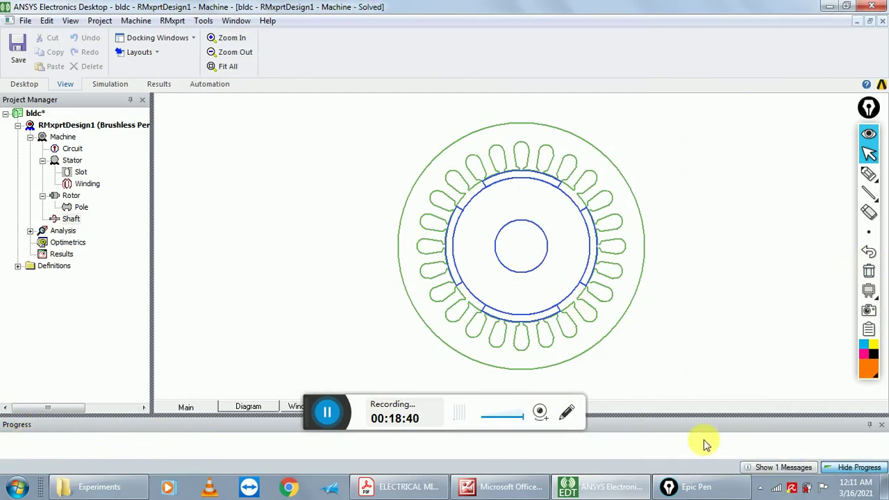
Show the message manager, enlarge it and expand the bldc project's entries to read the simulation messages
left_click(780, 466)
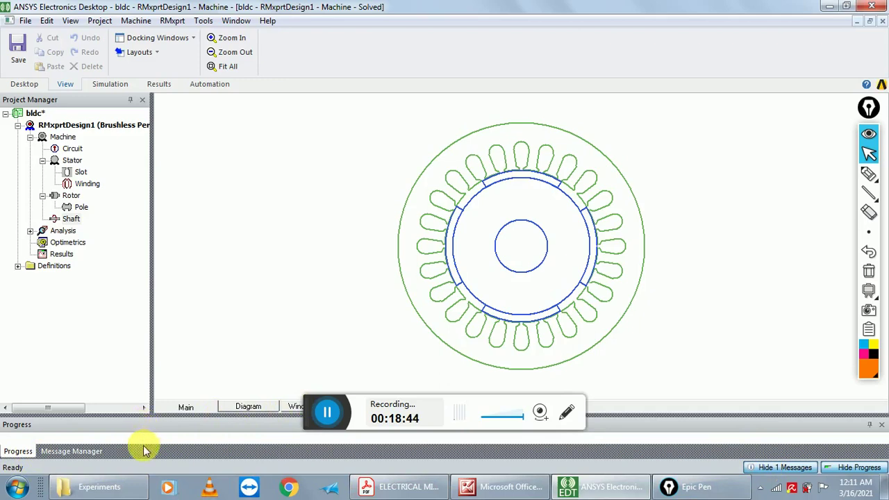
left_click(73, 451)
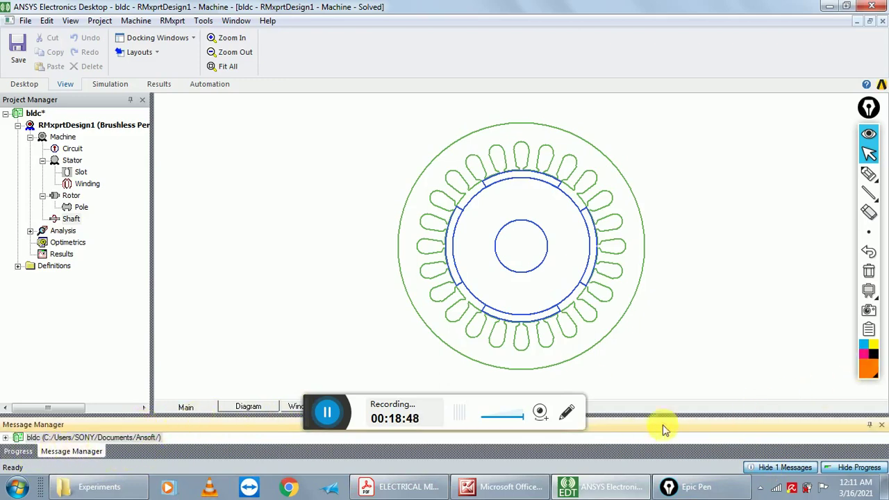
mouse_move(723, 423)
left_mouse_down()
mouse_move(704, 337)
mouse_move(703, 368)
left_mouse_up()
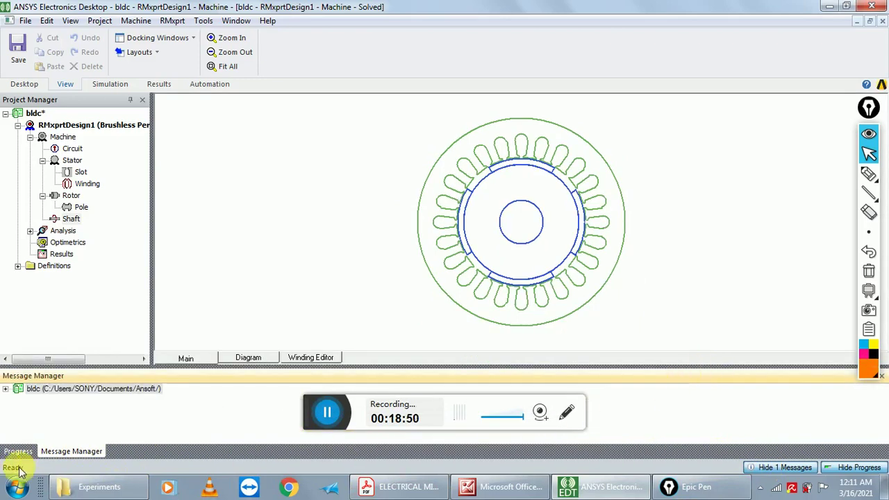
left_click(5, 389)
left_click(19, 399)
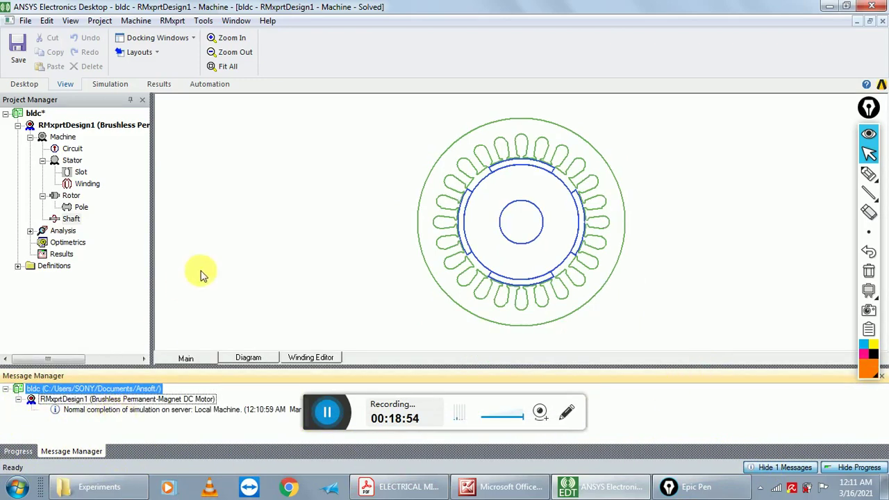
Open the solution data of the analyzed motor and review its design sheet
left_click(173, 21)
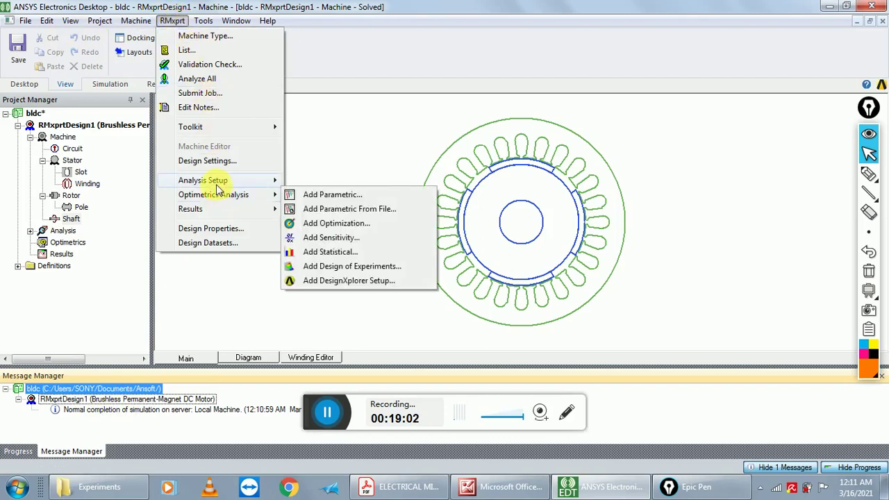
mouse_move(215, 185)
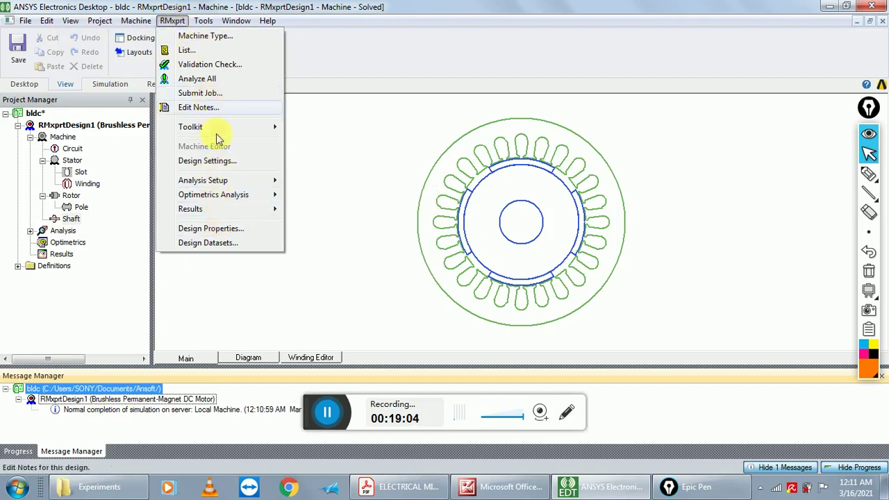
mouse_move(224, 211)
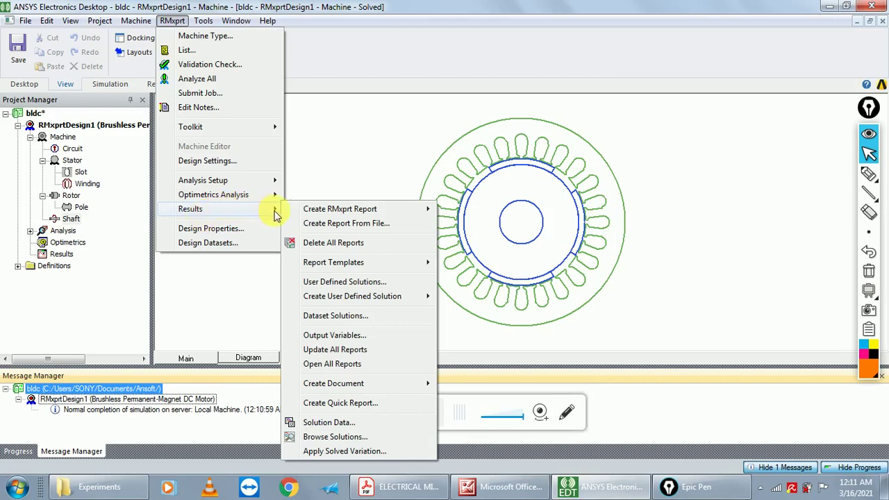
left_click(363, 423)
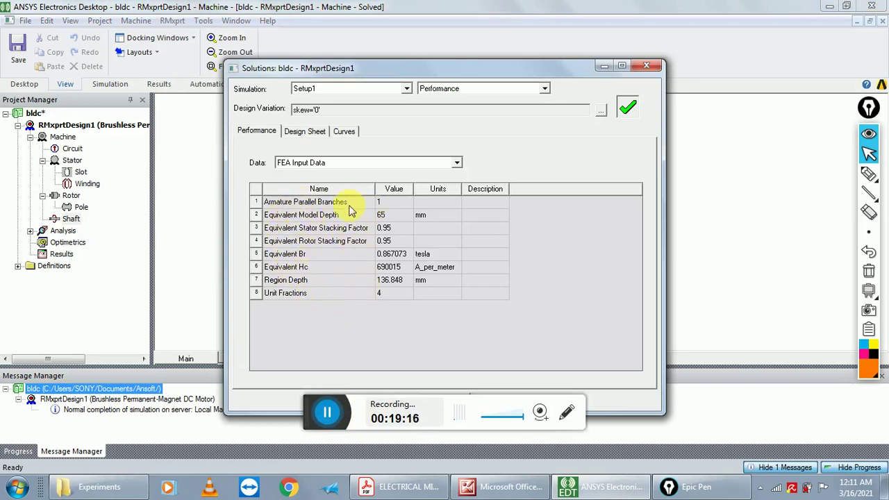
left_click(305, 132)
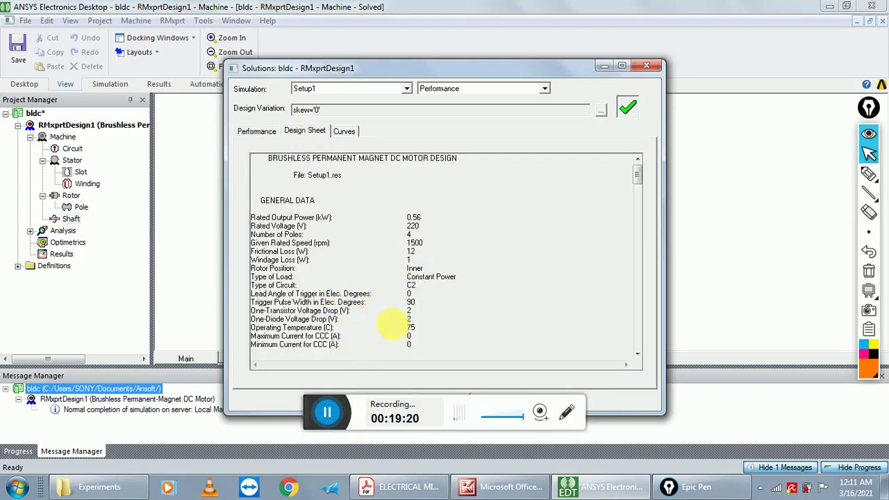
mouse_move(638, 173)
left_mouse_down()
mouse_move(643, 341)
mouse_move(638, 161)
left_mouse_up()
Review the performance tables for full-load operation, no-load operation and the permanent magnet
left_click(243, 134)
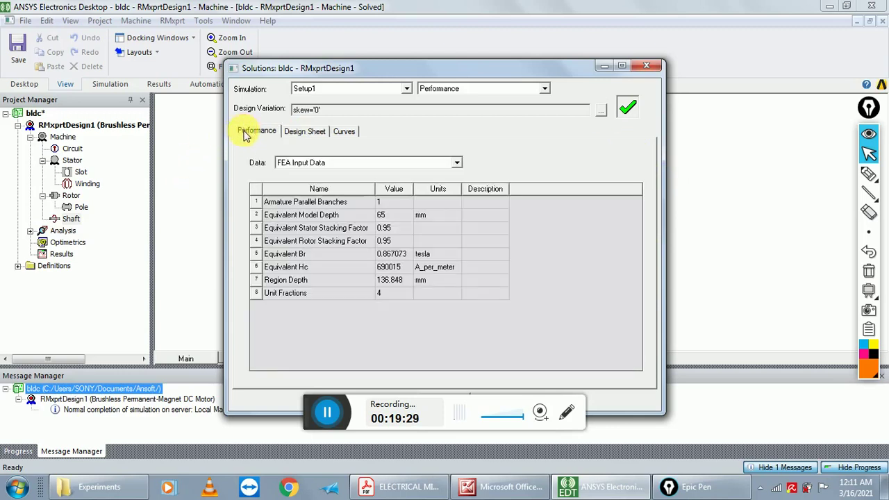
left_click(314, 165)
left_click(329, 185)
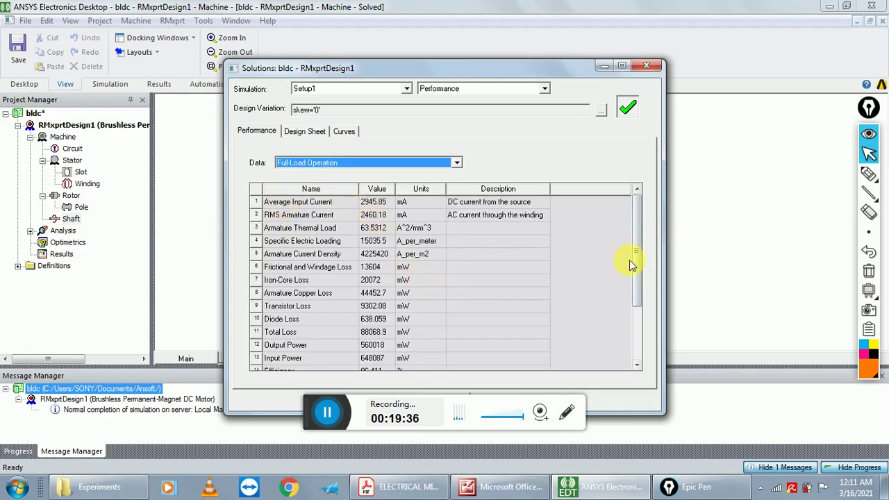
left_click_drag(636, 268, 639, 234)
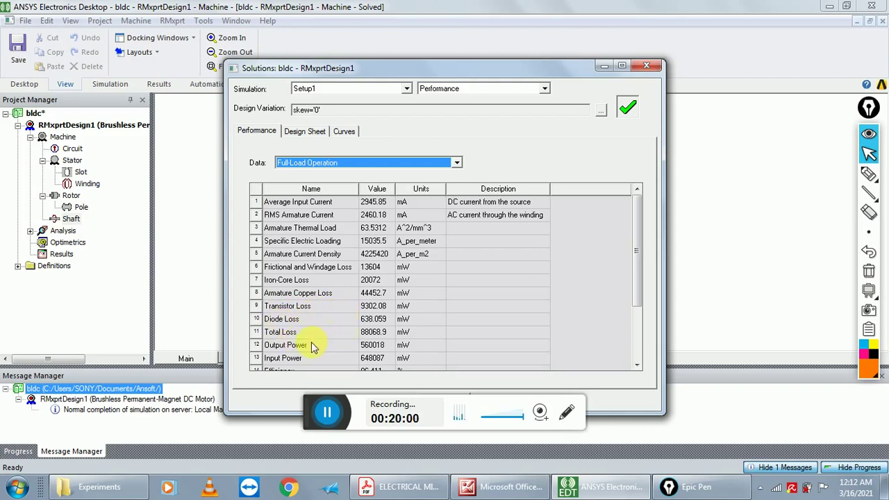
scroll(313, 347, "up", 6)
scroll(282, 258, "down", 2)
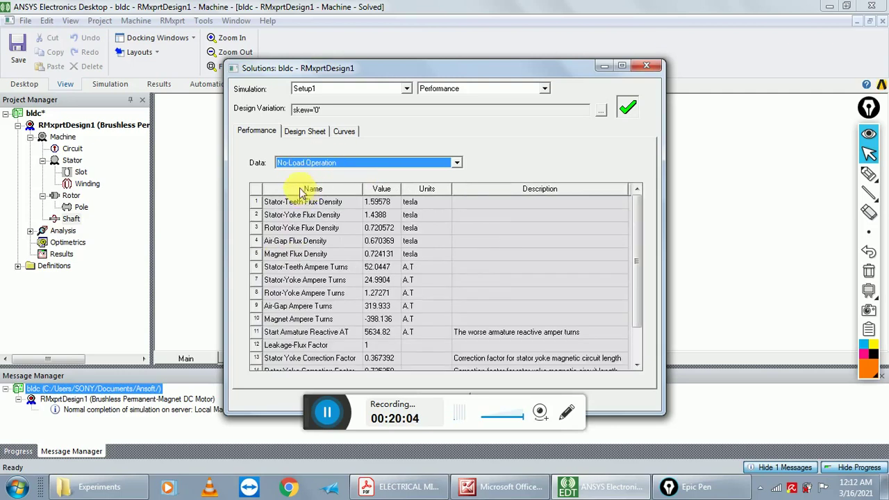
scroll(320, 182, "up", 1)
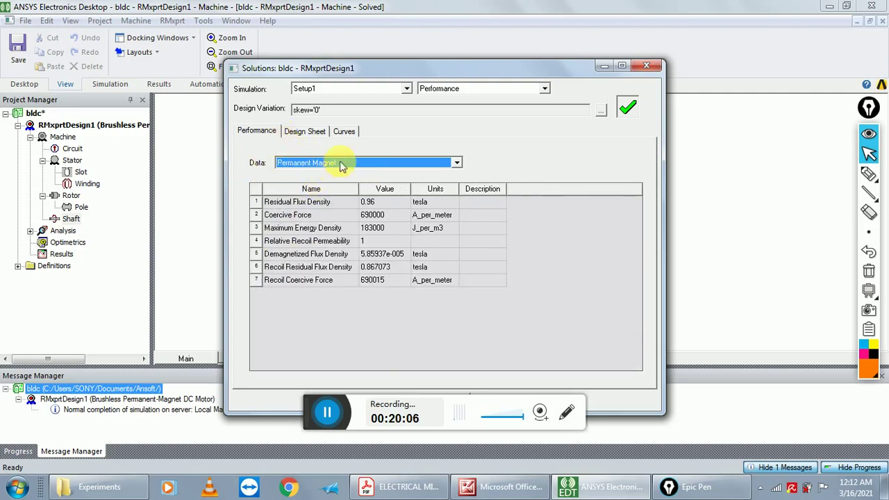
View the curves of input DC current, efficiency, air-gap torque to DC current ratio and output power versus speed
left_click(343, 132)
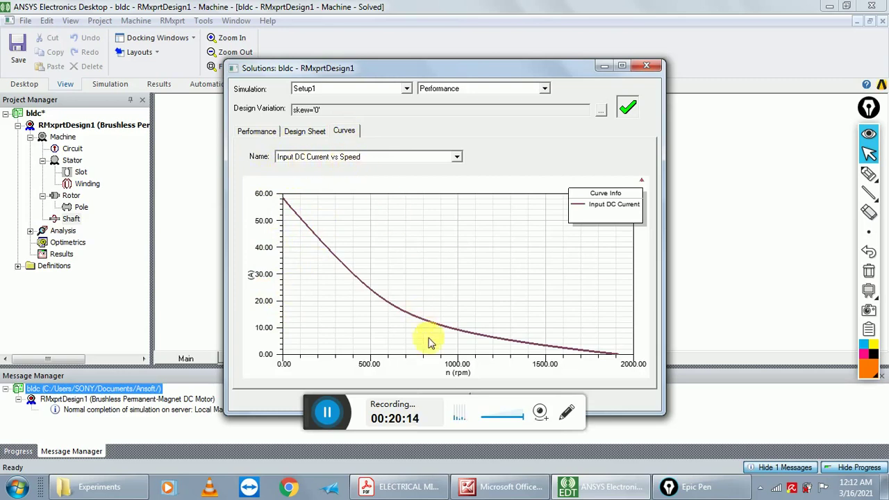
left_click(363, 158)
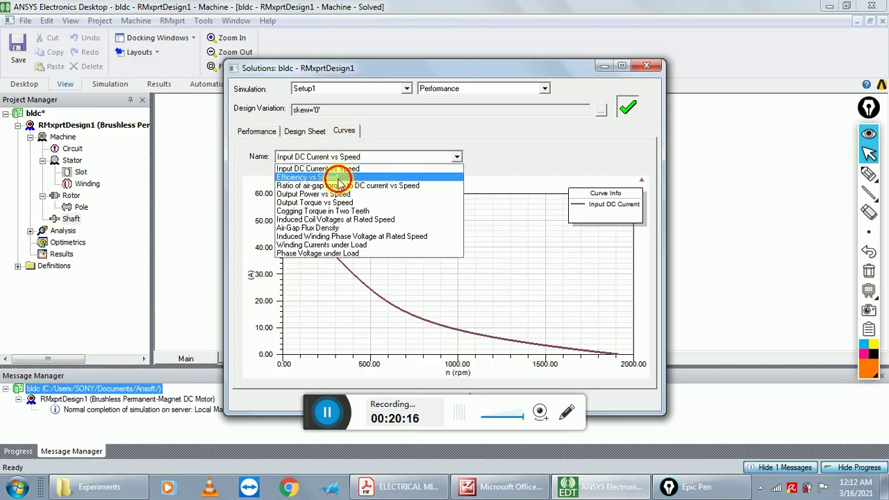
left_click(336, 178)
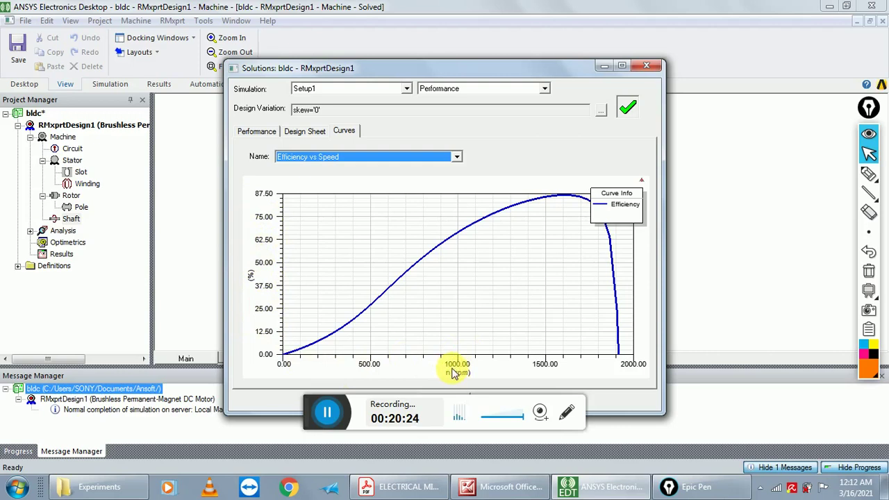
left_click(380, 157)
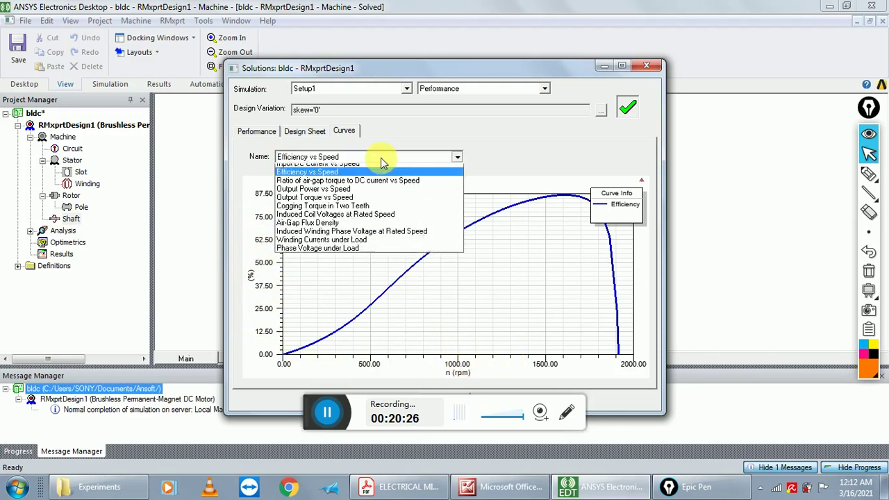
left_click(351, 185)
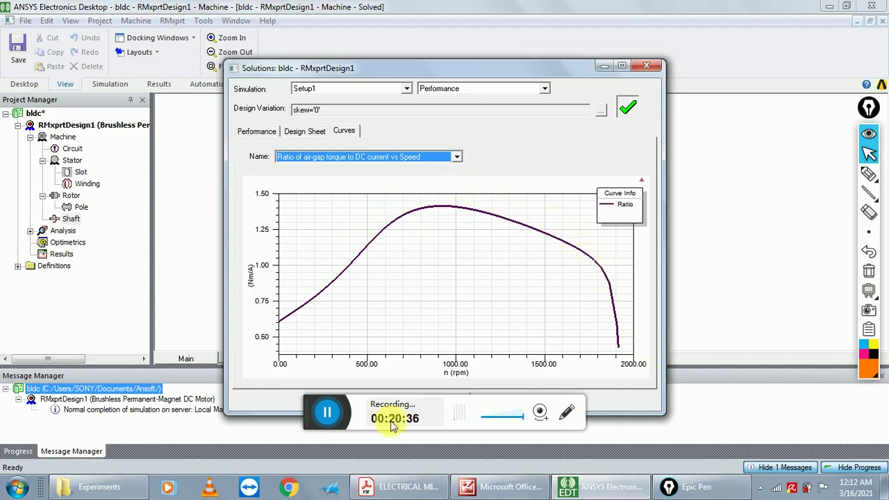
left_click(365, 158)
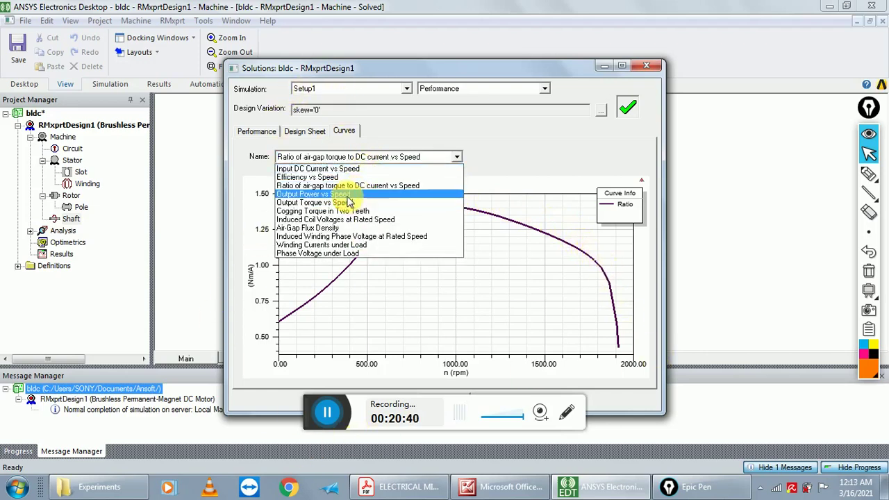
left_click(348, 195)
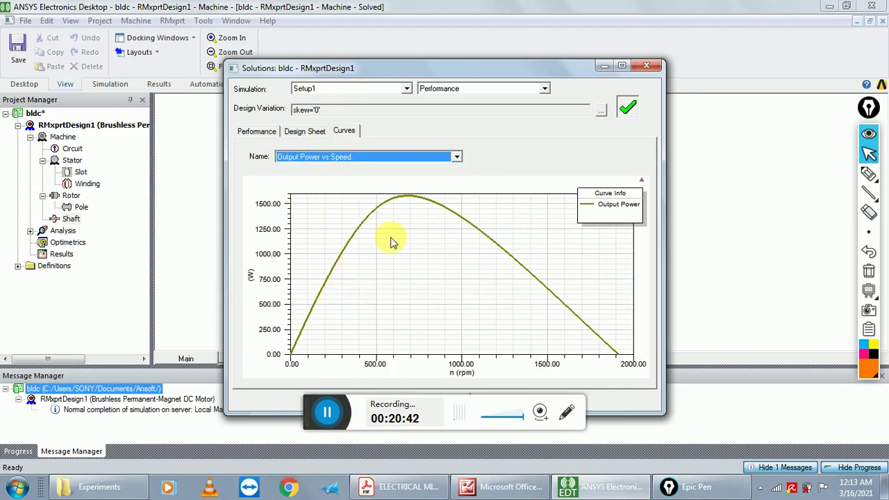
View the cogging torque, air-gap flux density and winding currents under load curves, and close the solution data
left_click(283, 159)
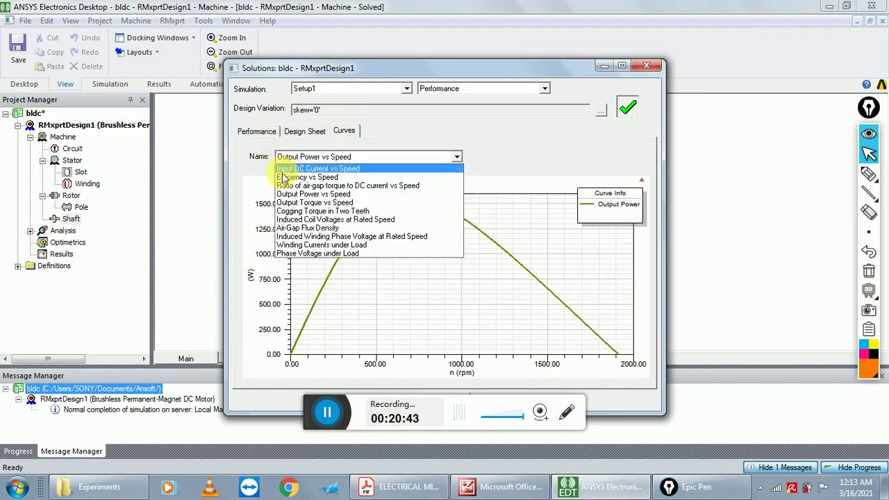
left_click(306, 212)
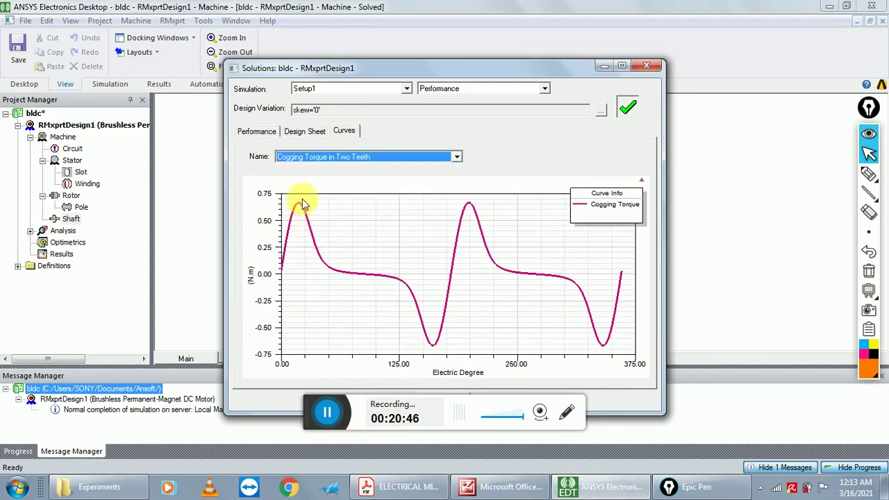
left_click(359, 164)
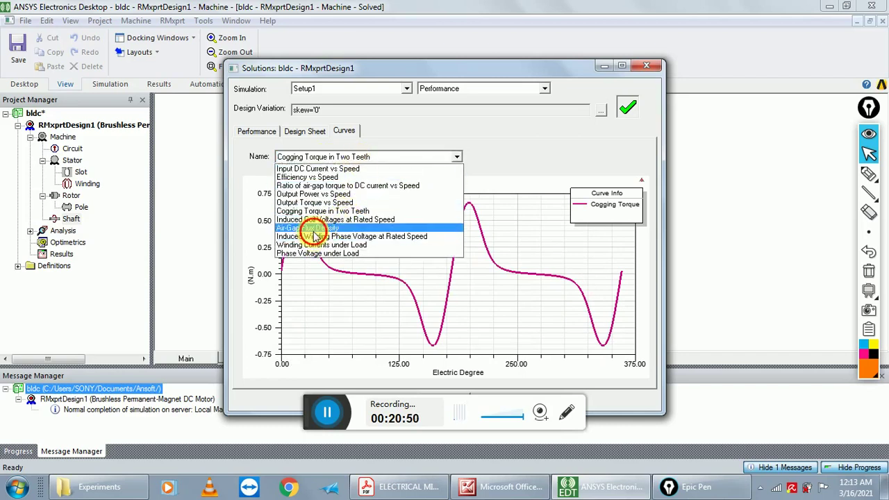
left_click(312, 229)
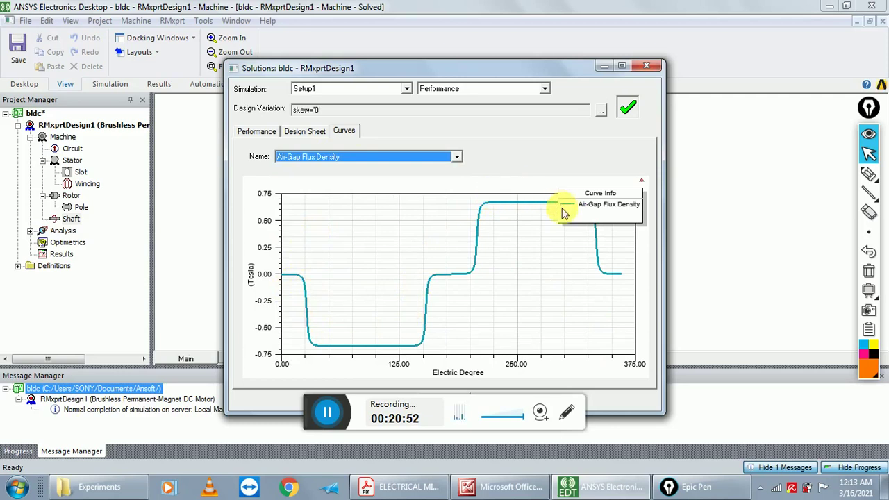
left_click(339, 157)
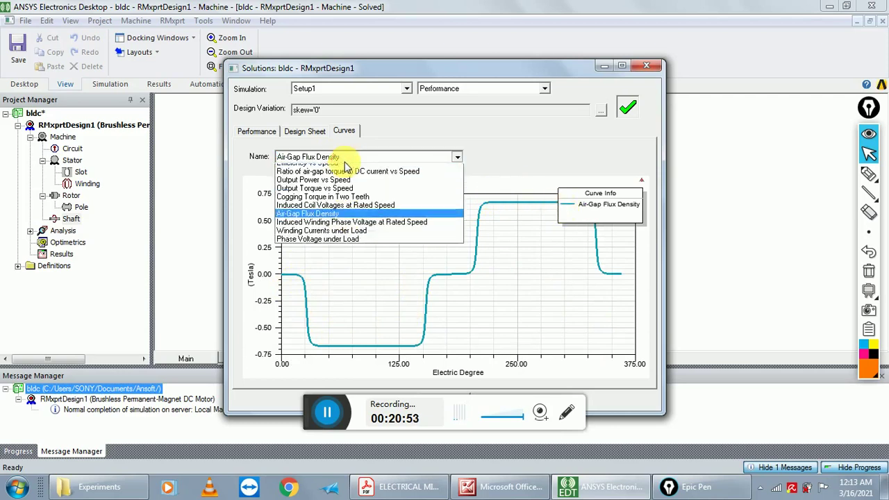
left_click(319, 245)
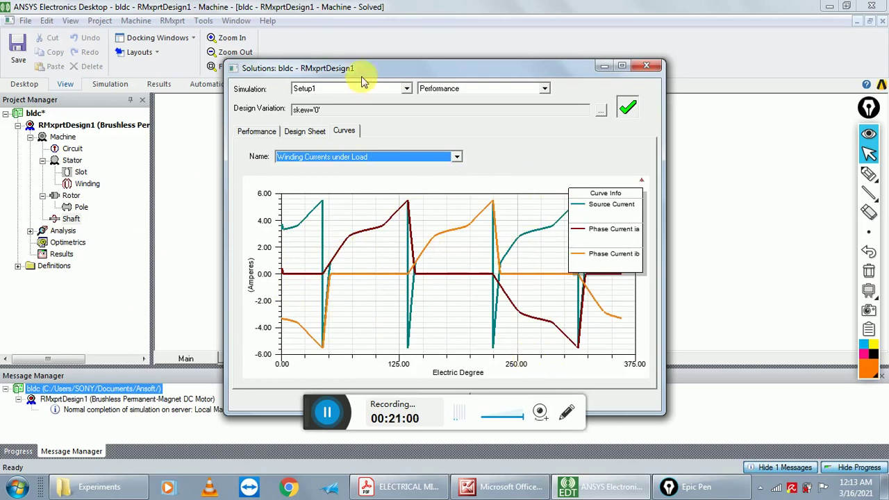
left_click_drag(367, 69, 378, 40)
left_click(658, 37)
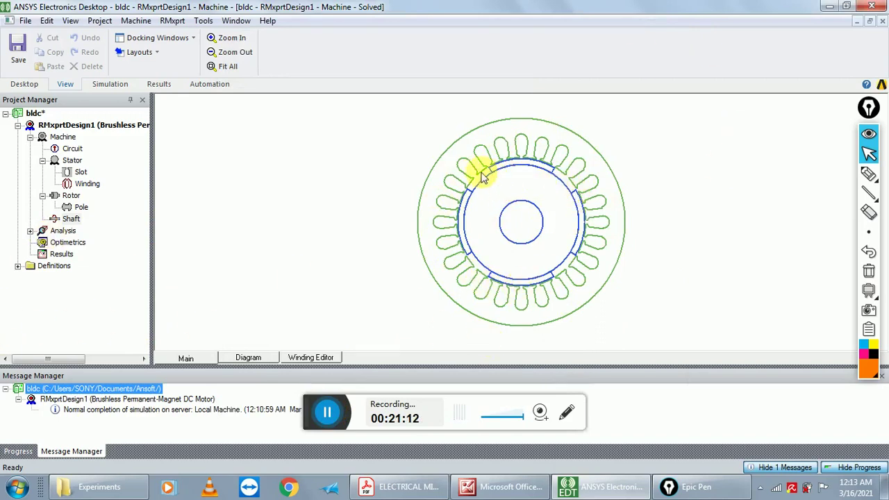
Create a Maxwell 2D design of the motor from the analysis, using Setup1 as the solution setup
left_click(30, 230)
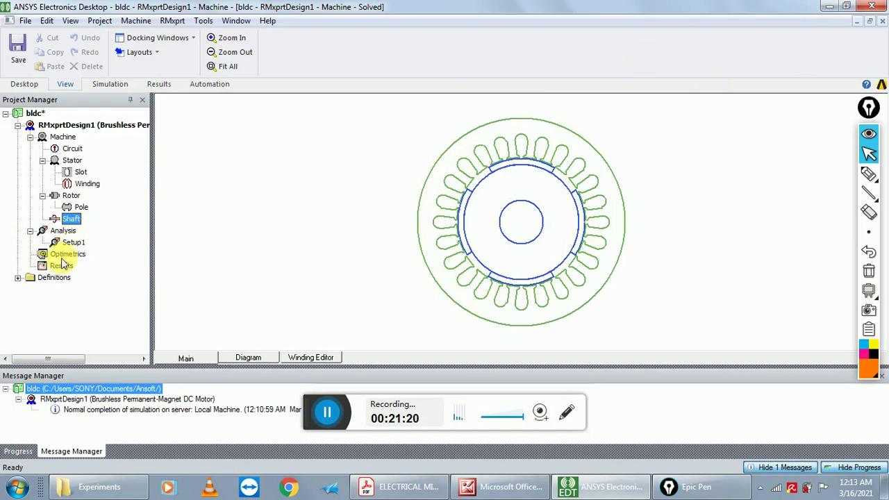
right_click(61, 232)
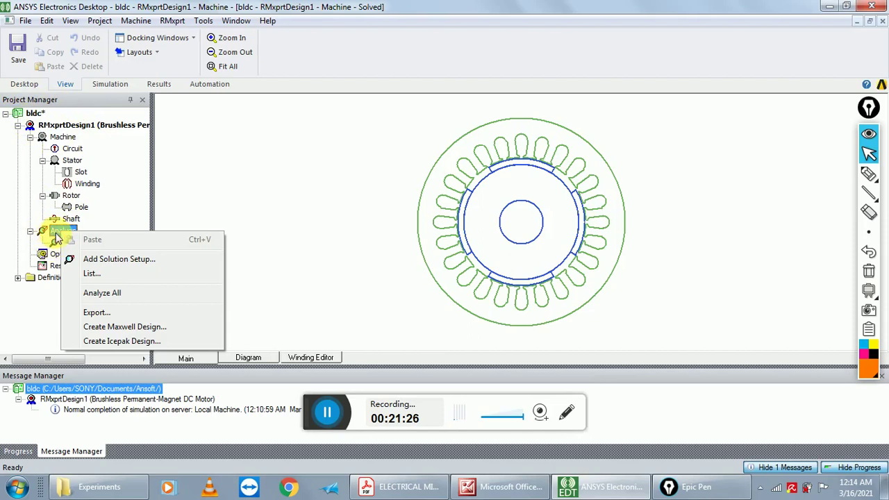
left_click(114, 329)
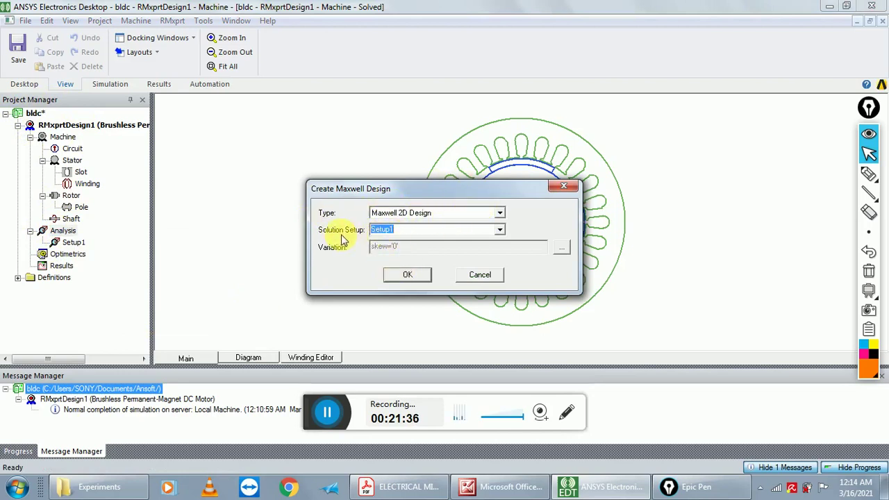
left_click(408, 276)
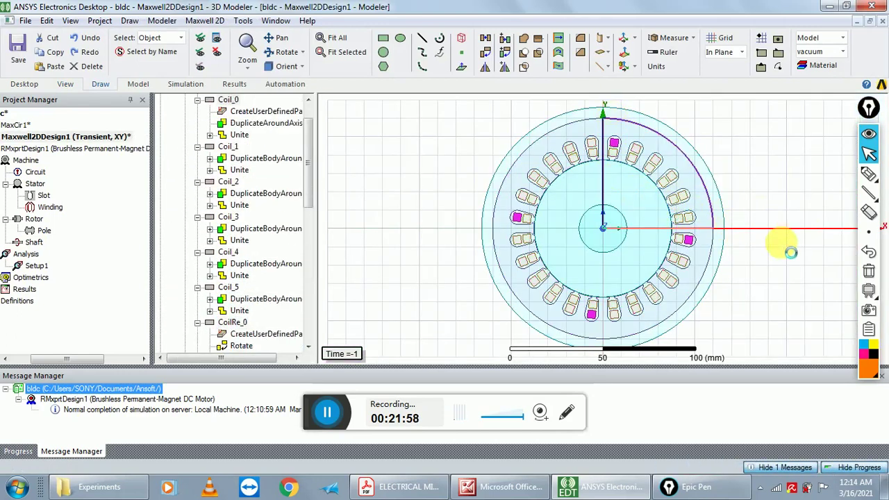
left_click_drag(867, 106, 848, 112)
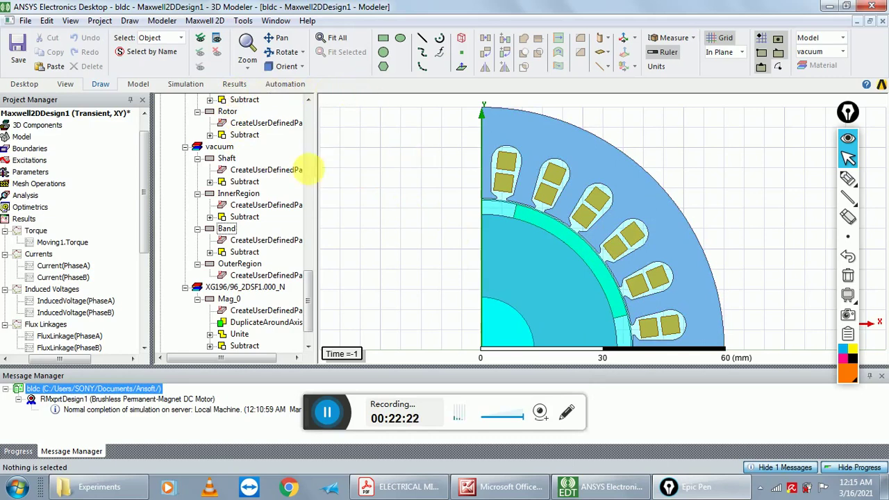
Review the geometry mode and solution type of the Maxwell 2D design and accept the settings
left_click(205, 21)
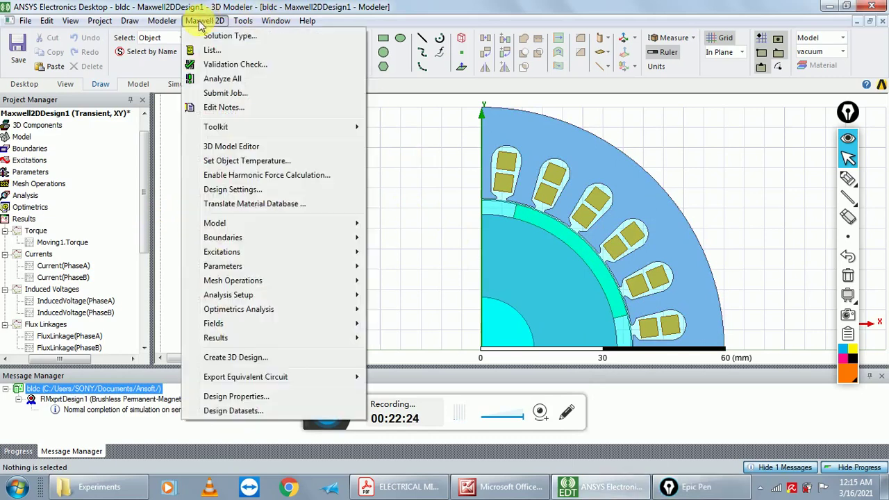
left_click(230, 39)
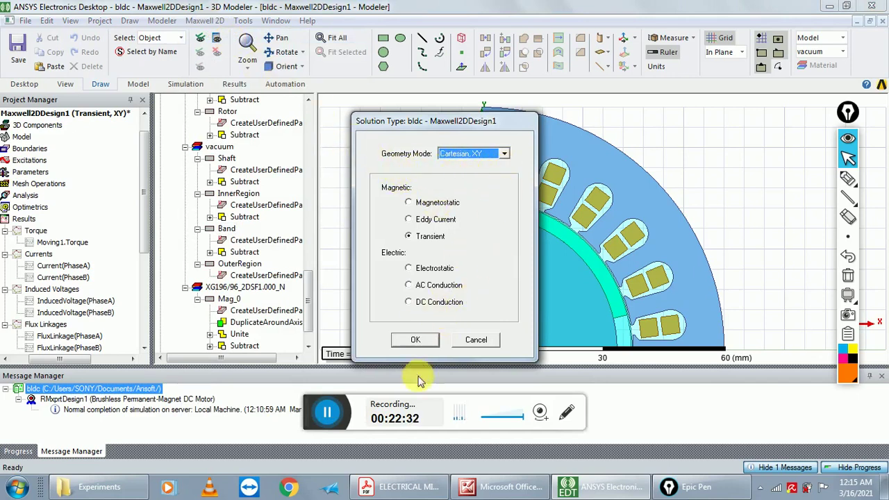
left_click(415, 340)
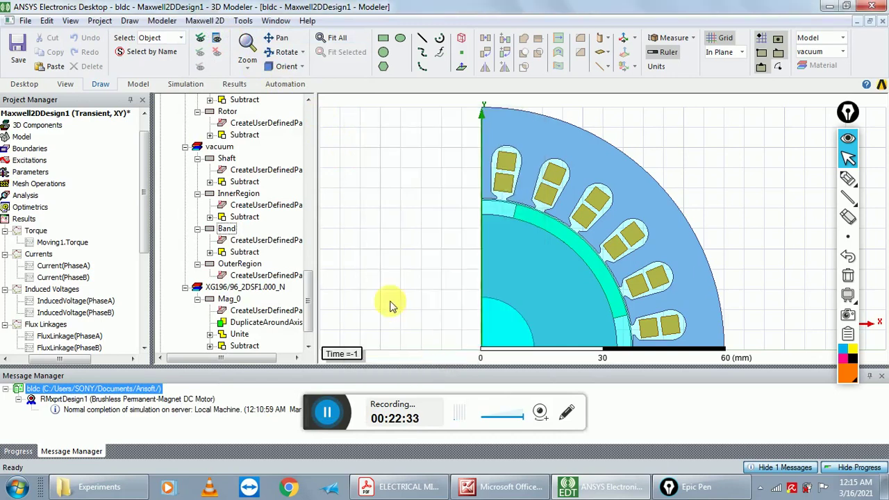
left_click(204, 22)
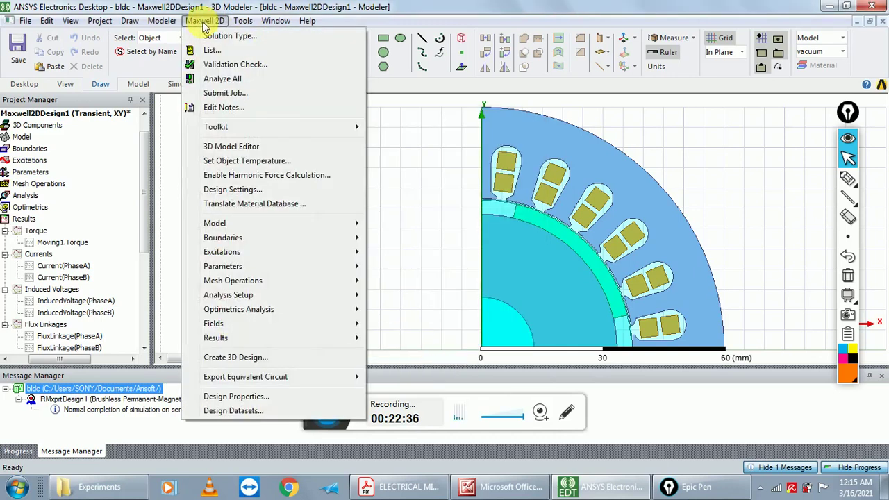
left_click(517, 103)
Add a linear-step save-fields sweep to Setup1 from 0 to 10000000 ns with a step size of 500000 ns
left_click_drag(69, 359, 52, 359)
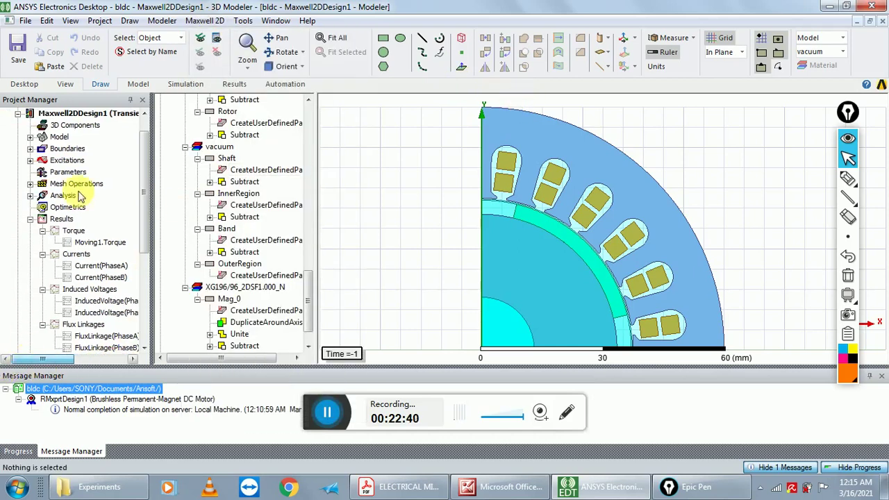
left_click(30, 195)
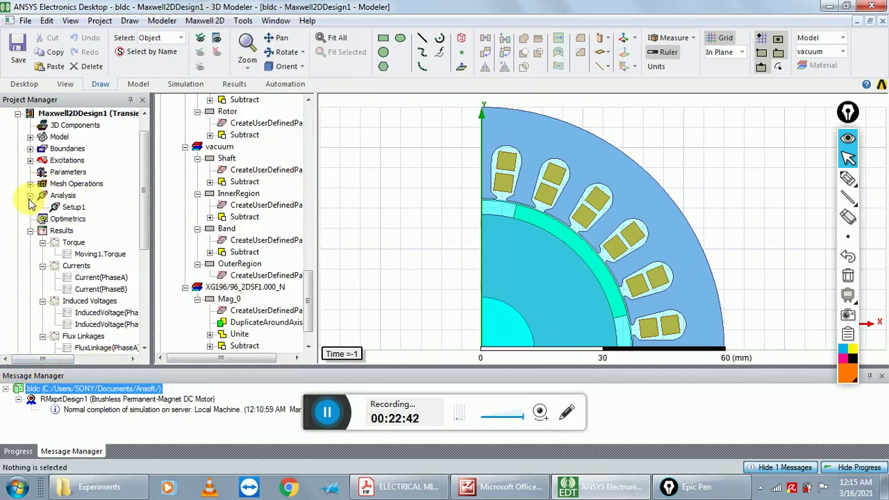
double_click(69, 207)
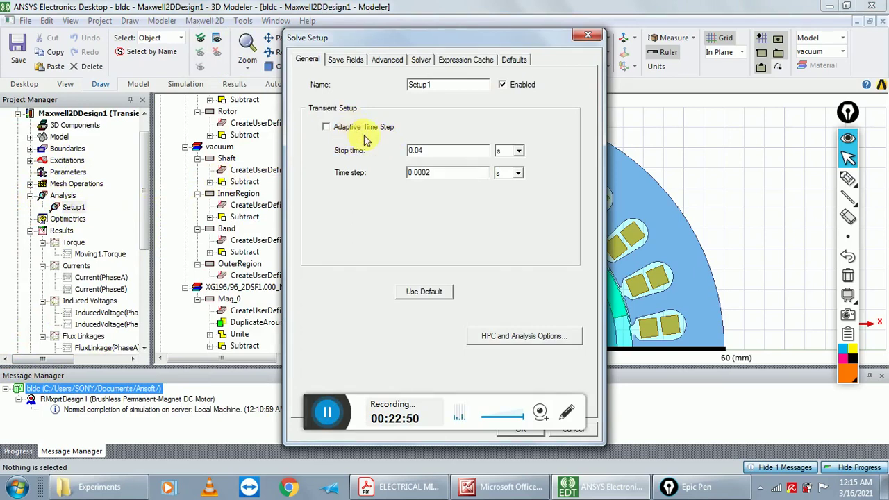
left_click(349, 61)
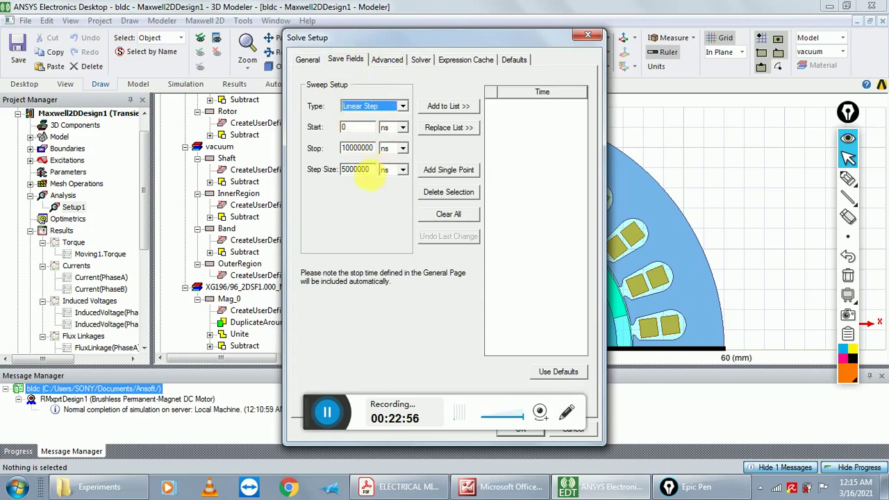
left_click(369, 170)
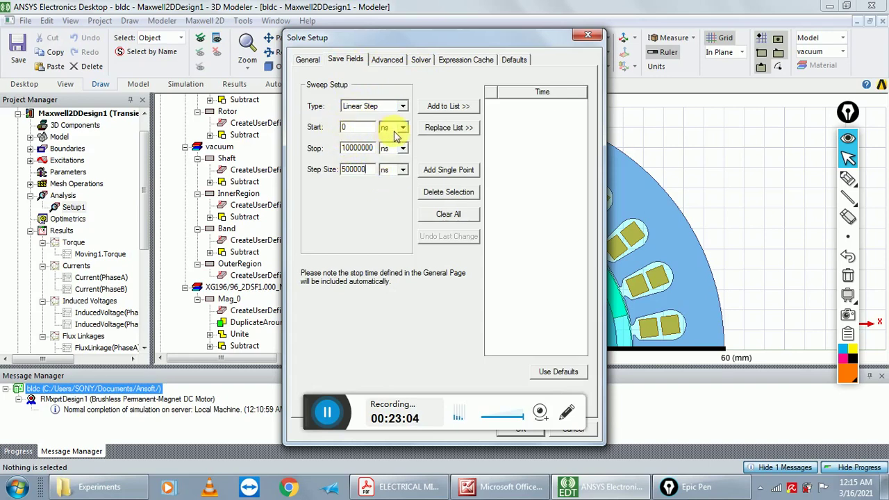
double_click(354, 170)
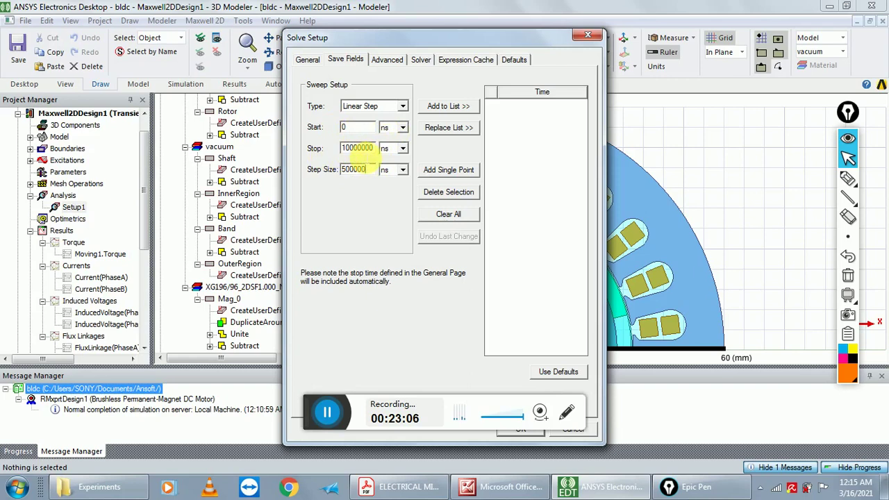
double_click(354, 169)
double_click(353, 170)
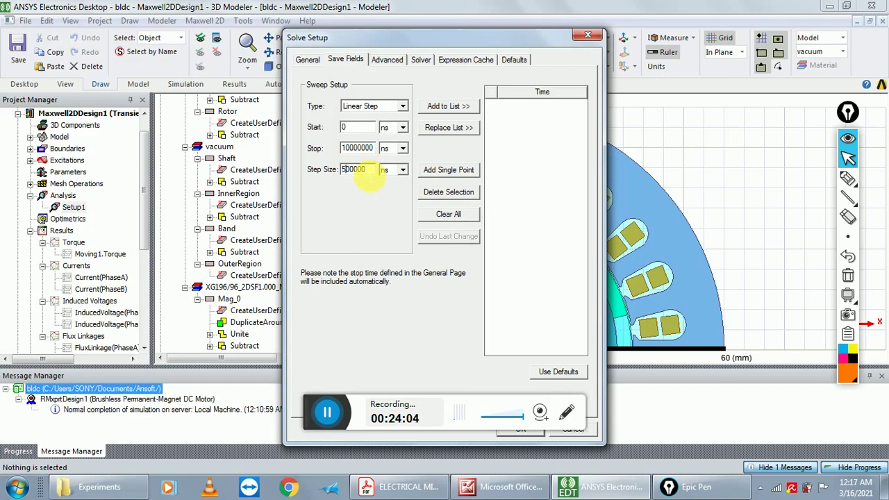
left_click(448, 106)
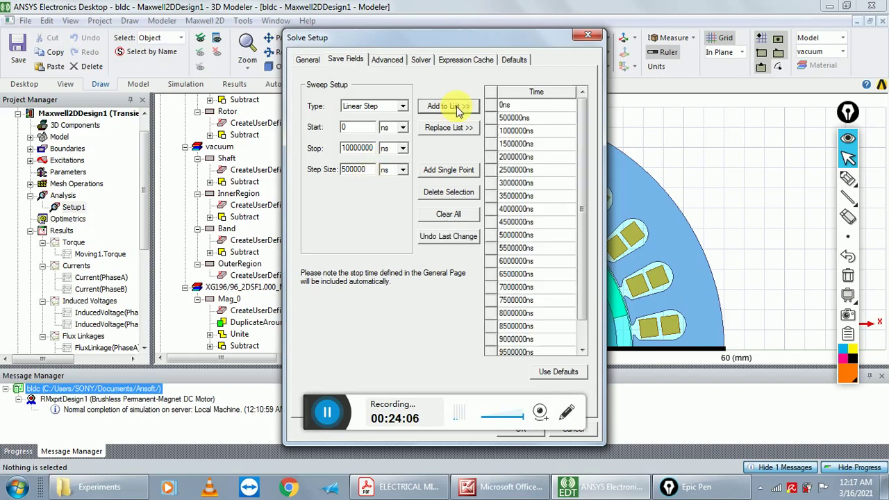
left_click_drag(581, 151, 556, 170)
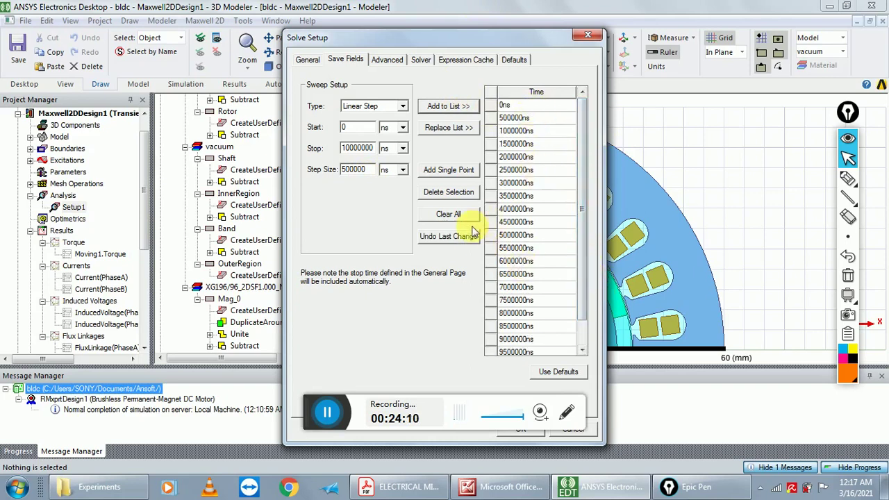
Review the Advanced, Solver, Expression Cache and Defaults settings of Setup1
left_click(376, 61)
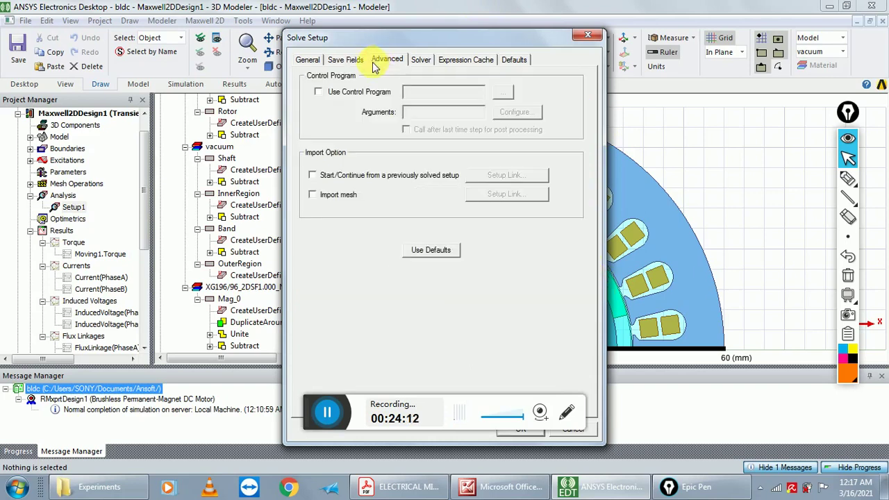
left_click(420, 61)
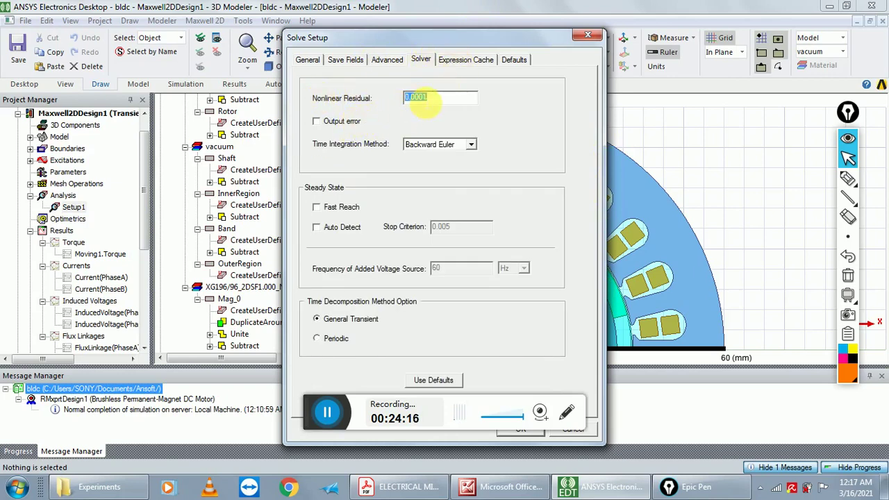
left_click(458, 63)
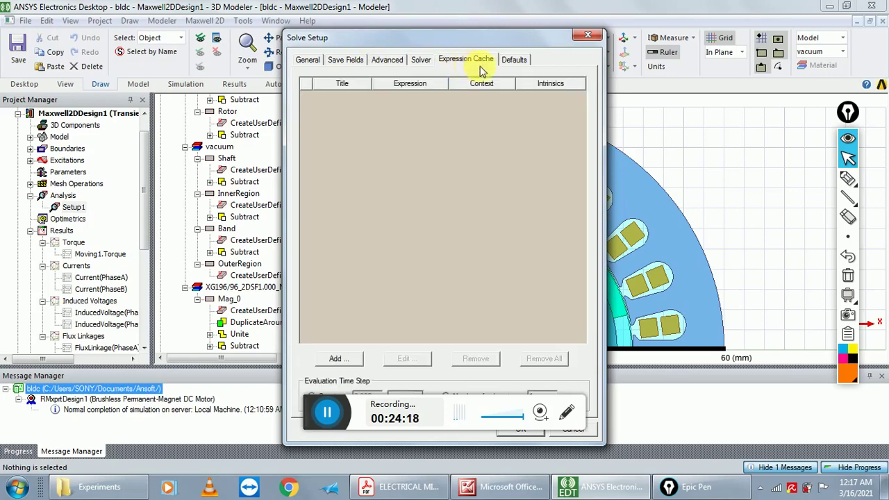
left_click(506, 62)
left_click(309, 61)
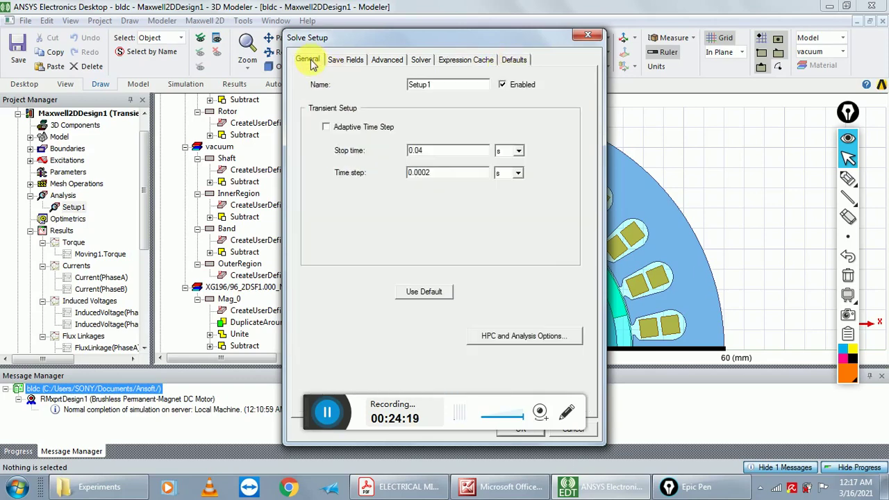
Recheck the save-fields sweep, stop time and time step of Setup1, and accept the solve setup
left_click(351, 61)
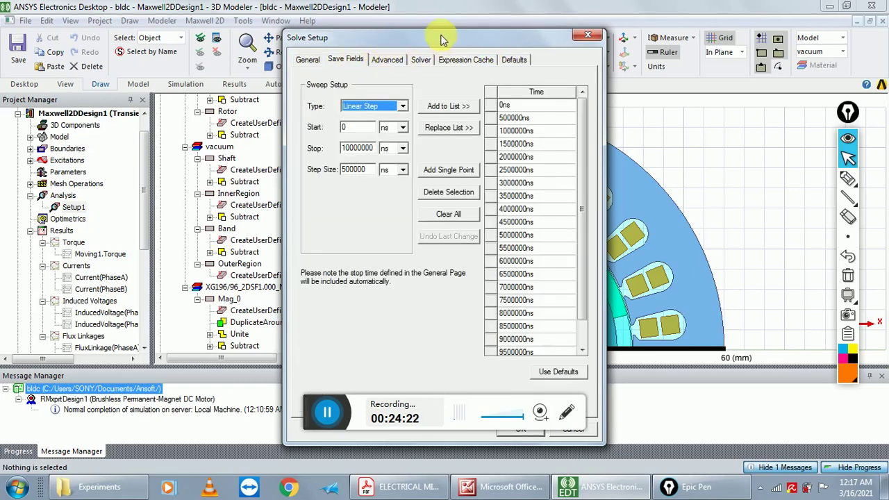
left_click_drag(443, 39, 455, 10)
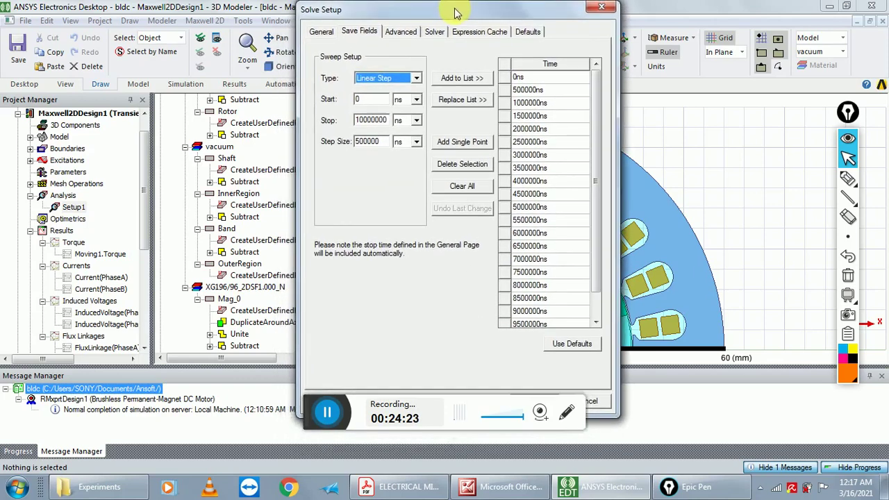
left_click(322, 33)
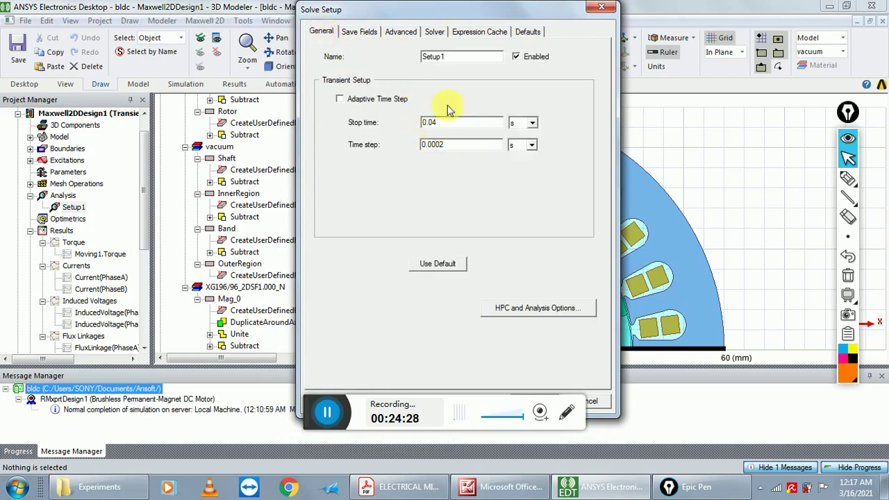
left_click(359, 32)
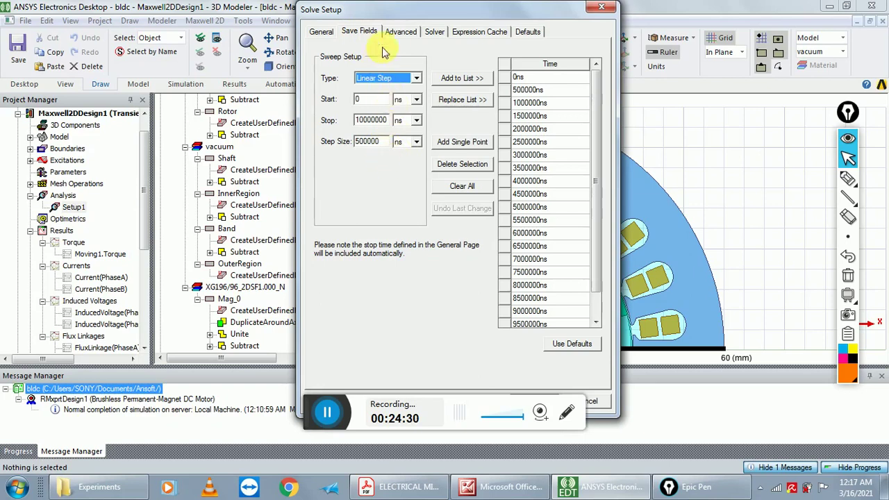
left_click(399, 33)
left_click(322, 34)
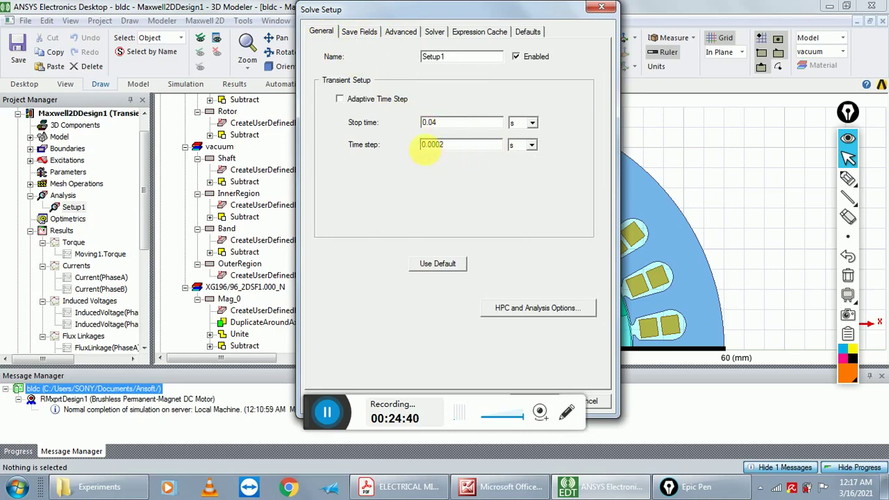
left_click_drag(458, 9, 750, 9)
left_click(827, 402)
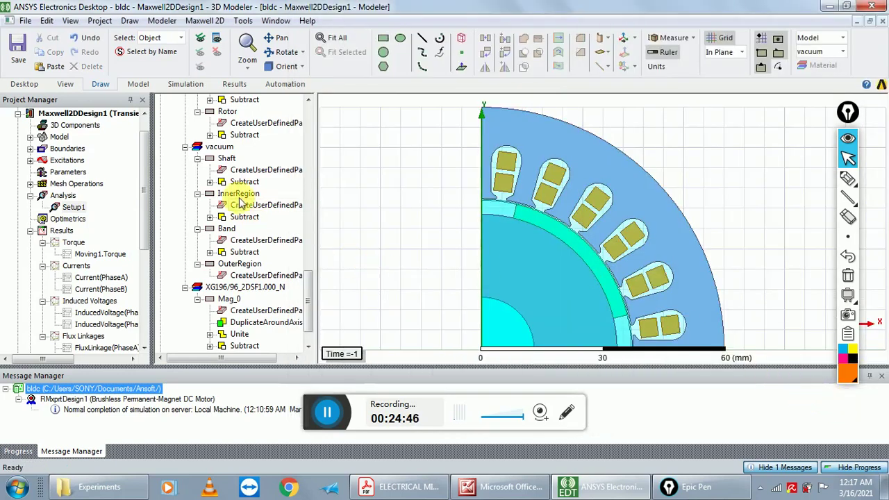
Run a validation check on the Maxwell 2D design and analyze all of its setups
left_click(206, 21)
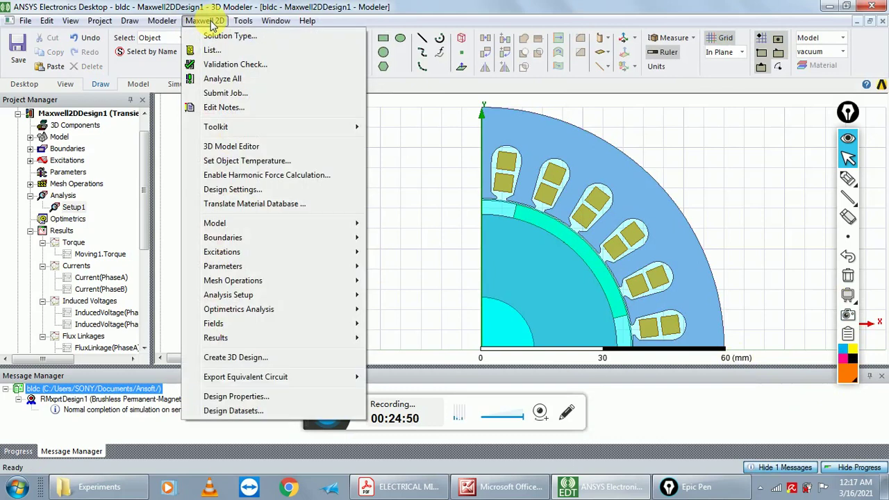
left_click(229, 64)
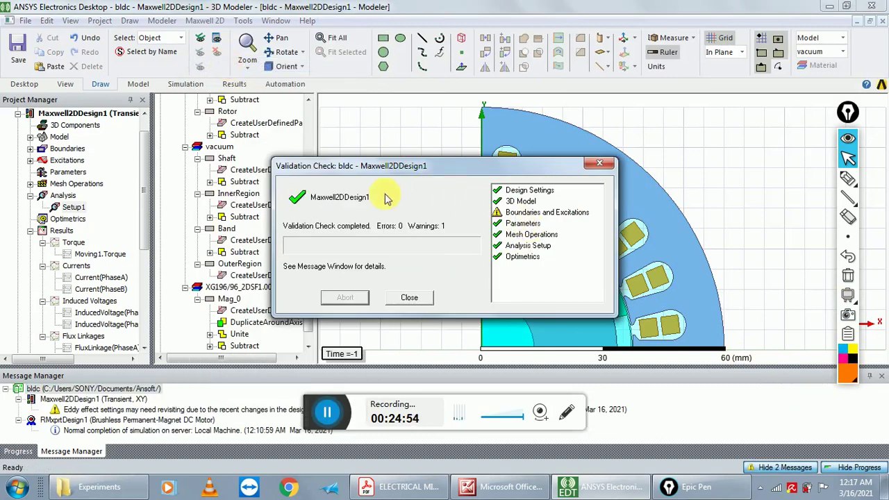
left_click_drag(462, 159, 404, 150)
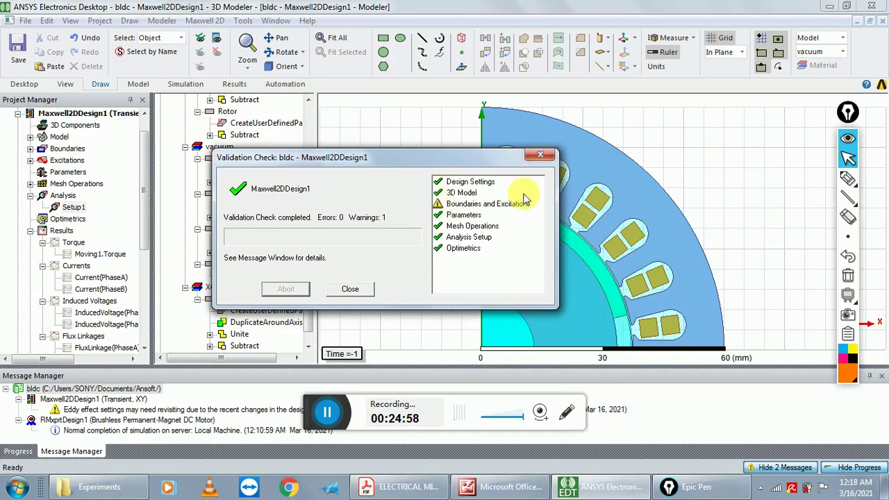
left_click(540, 155)
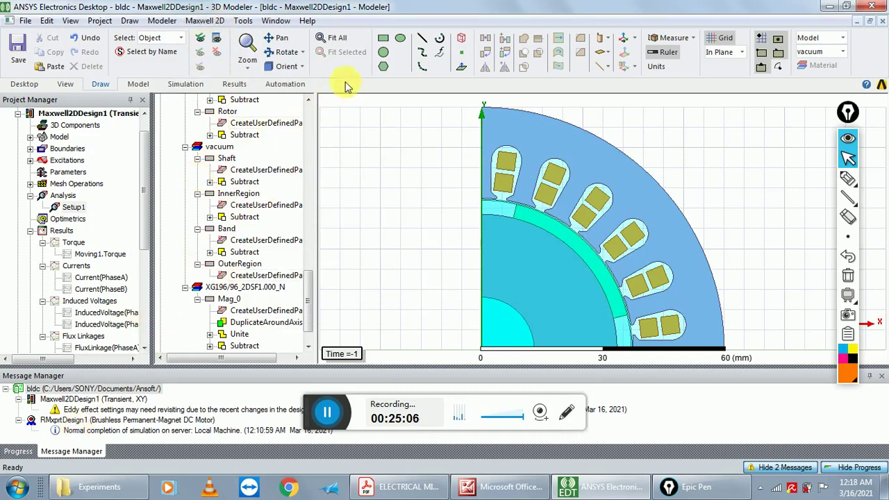
left_click(208, 22)
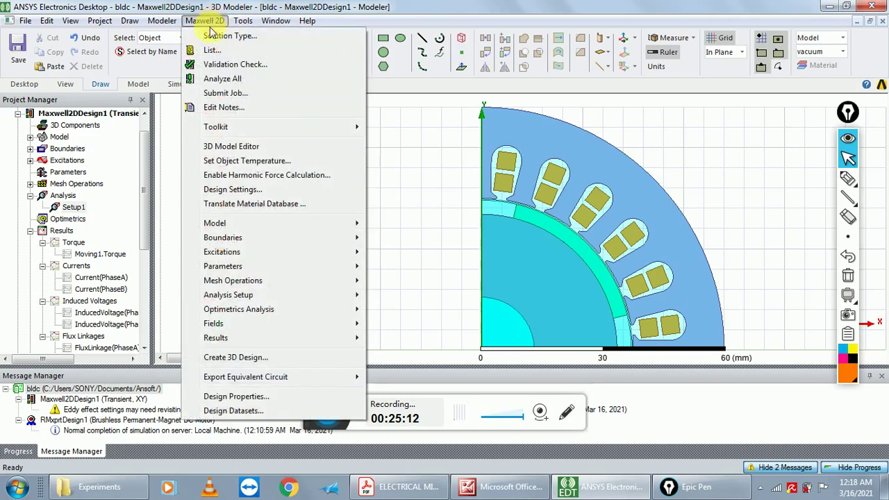
left_click(232, 81)
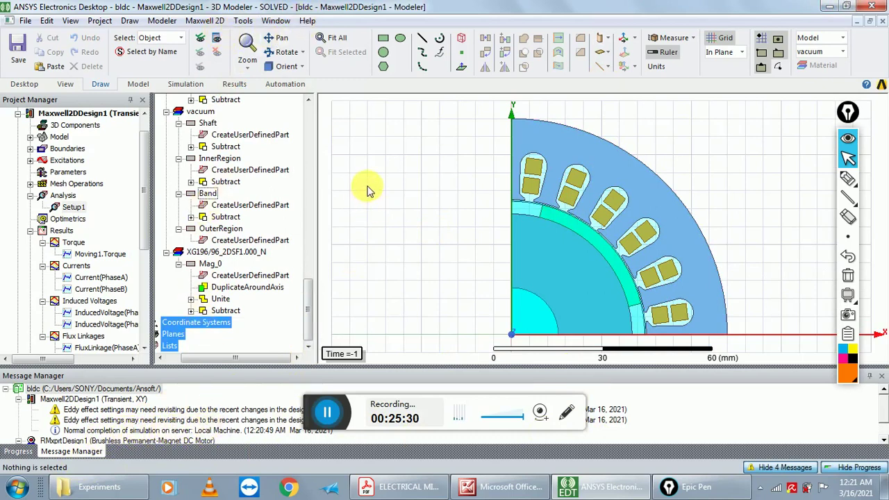
Try to create a Flux_Lines field plot of A without selecting any geometry
left_click(206, 21)
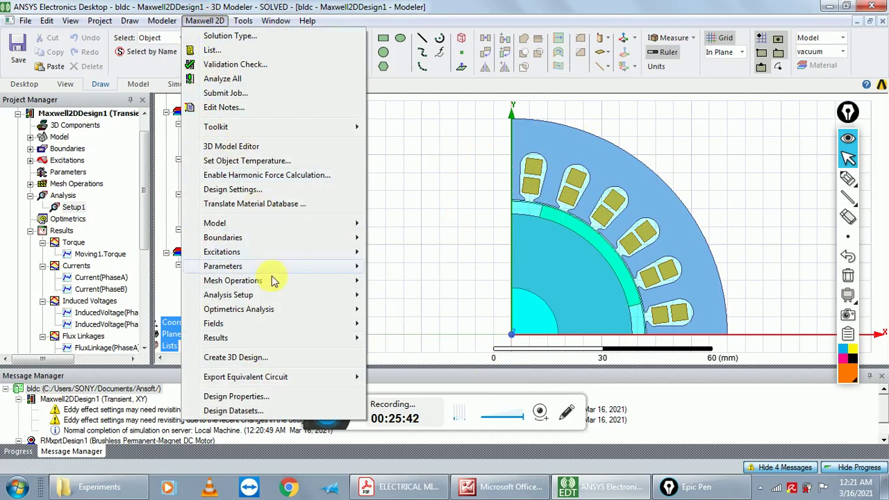
mouse_move(267, 329)
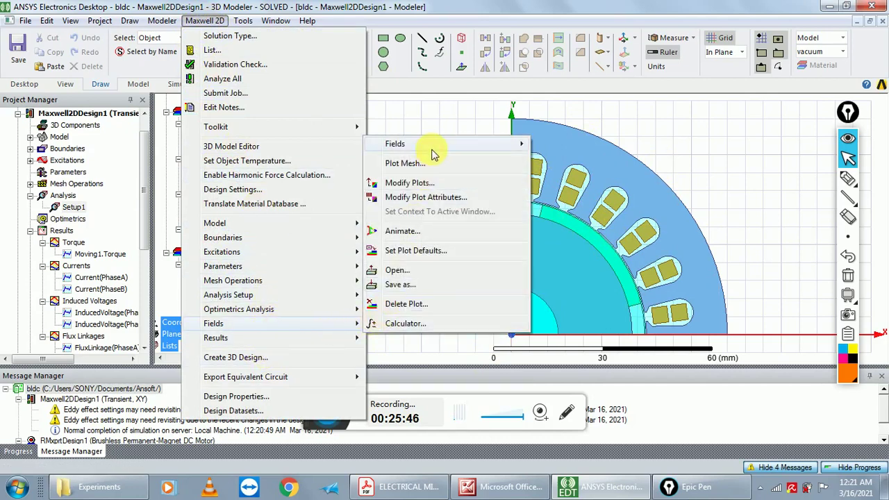
mouse_move(445, 146)
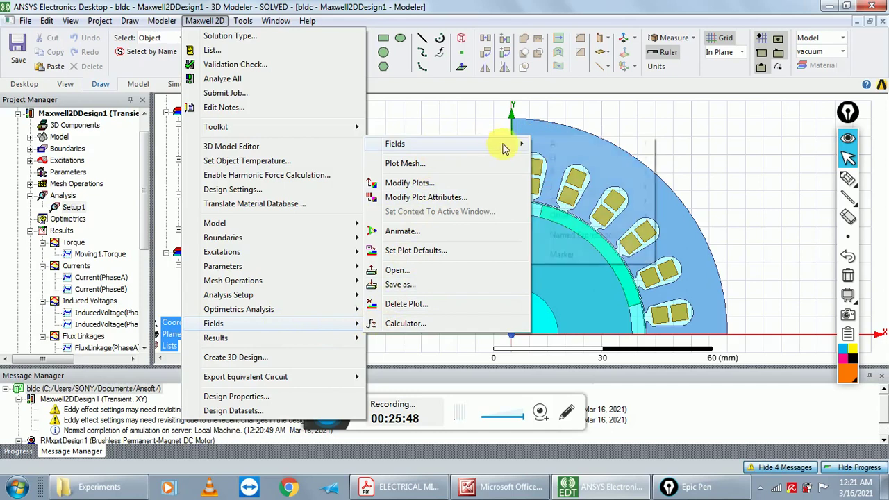
mouse_move(635, 143)
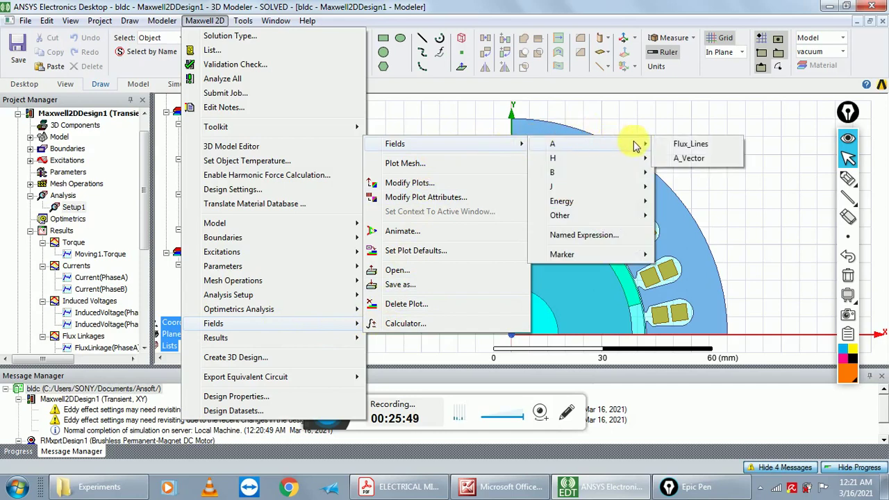
left_click(676, 146)
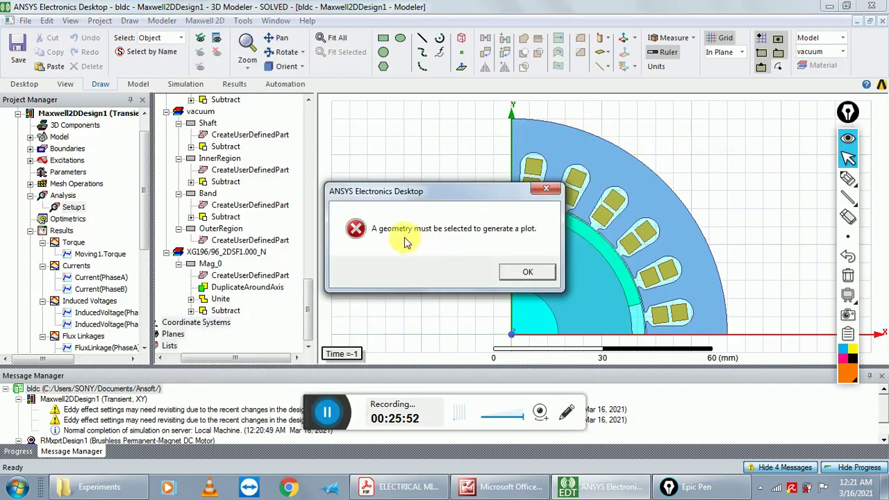
left_click(543, 273)
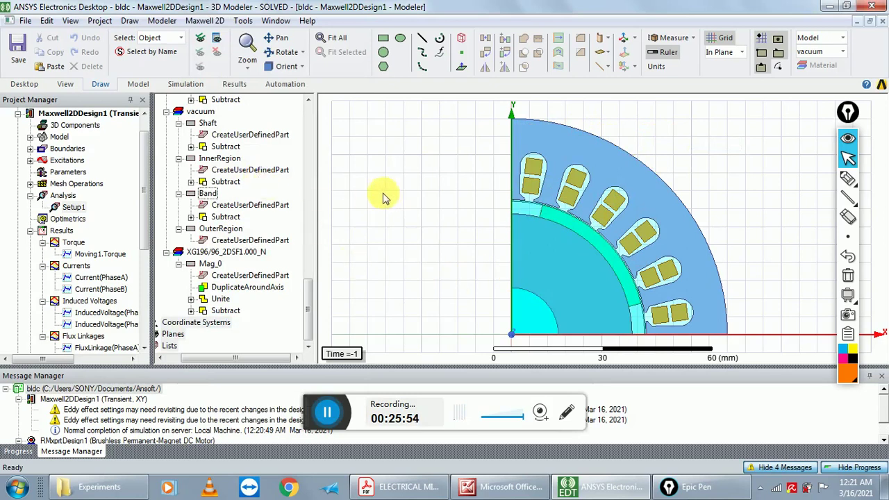
Select all visible objects and create a Flux_Lines field plot of A in the AllObjects volume
left_click(70, 21)
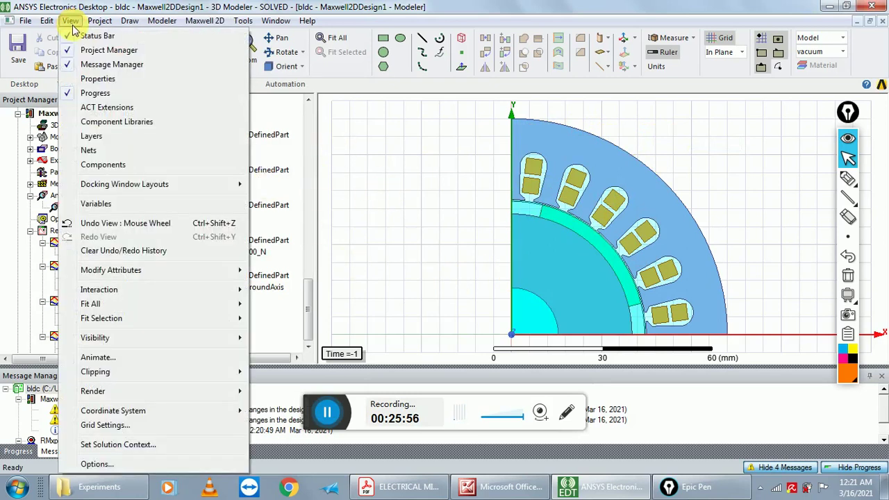
mouse_move(52, 27)
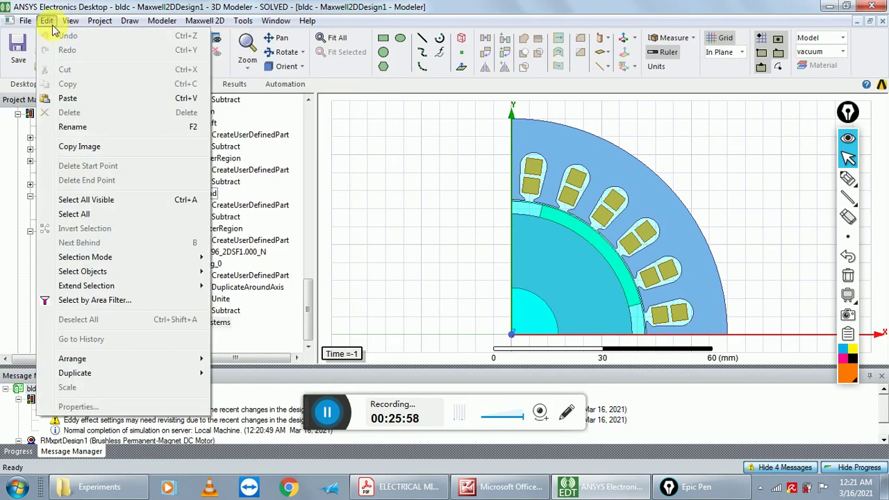
left_click(94, 201)
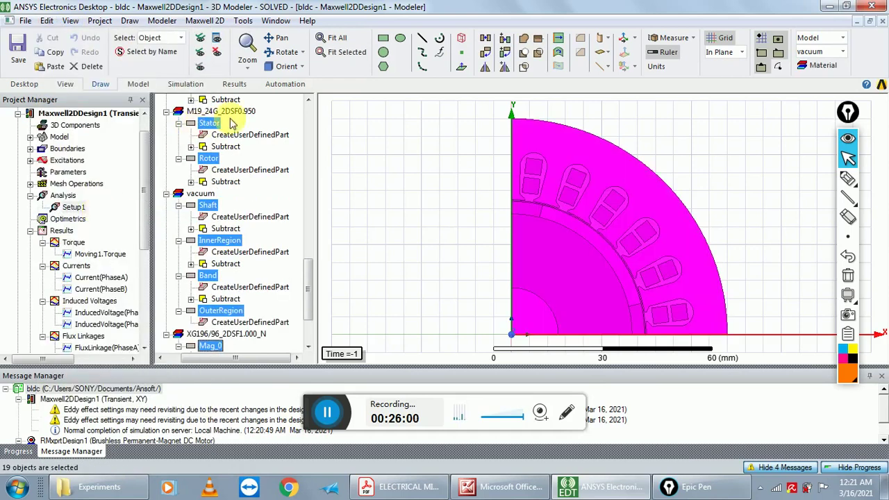
left_click(205, 20)
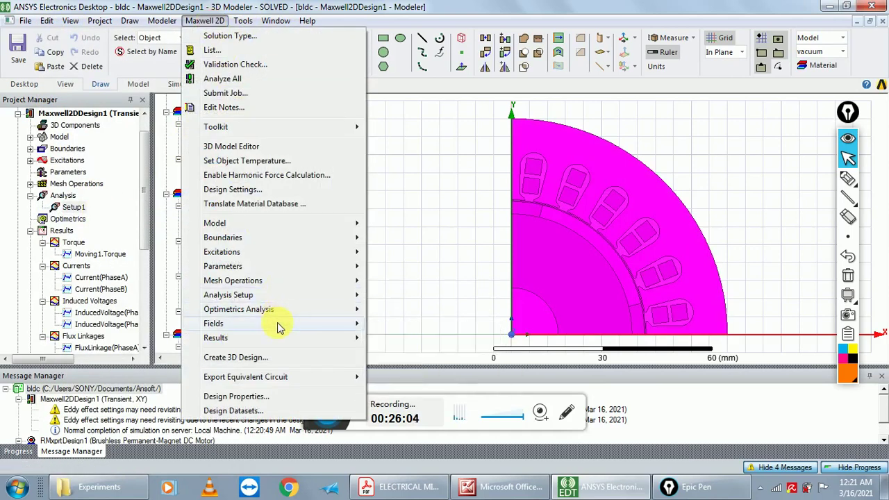
mouse_move(517, 142)
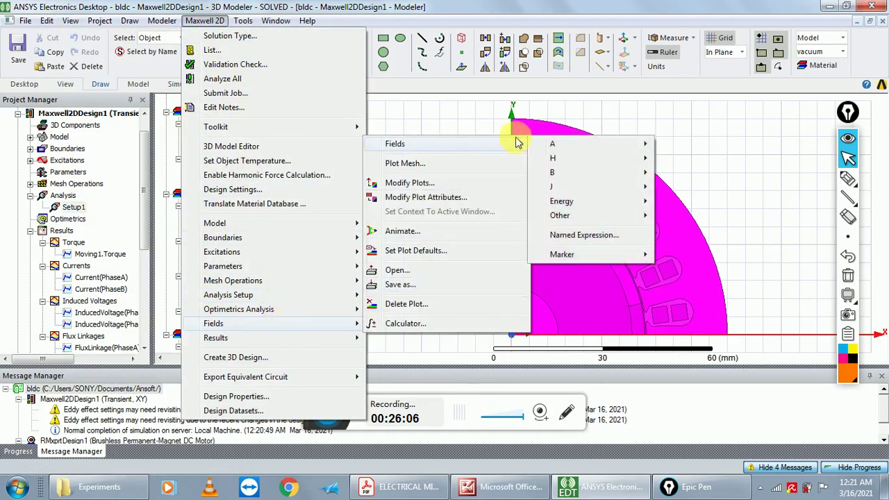
mouse_move(610, 151)
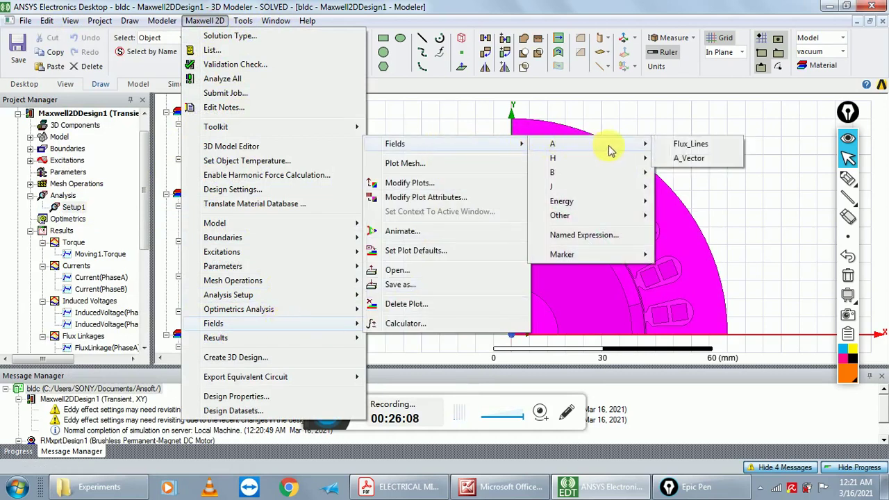
left_click(688, 144)
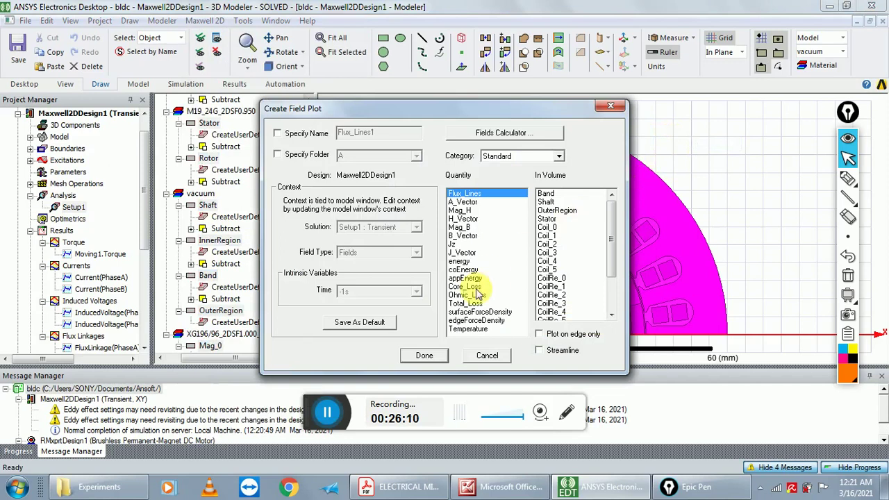
scroll(614, 253, "down", 2)
left_click(556, 312)
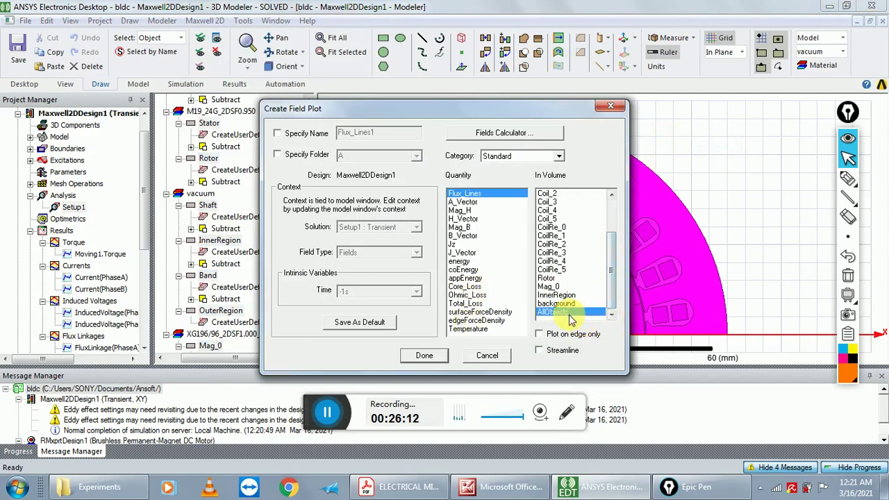
left_click(426, 356)
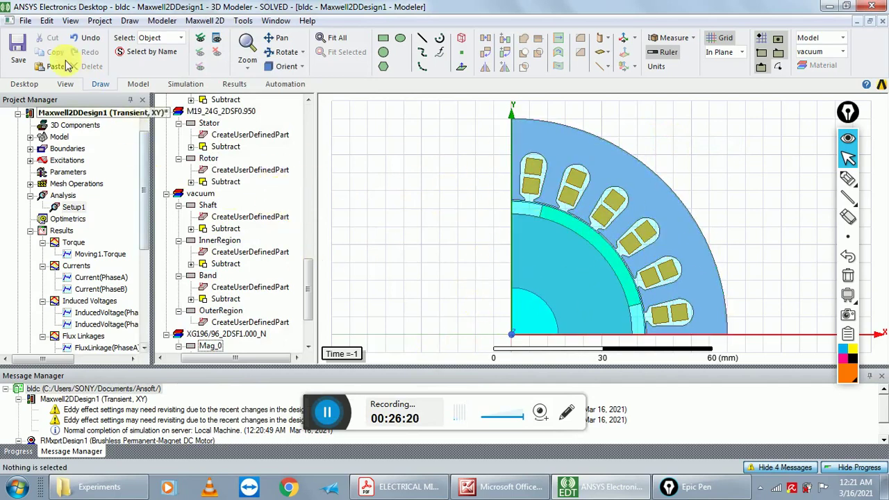
Set the solution context of the view to Setup1 : Transient at time 0.001004s
left_click(70, 21)
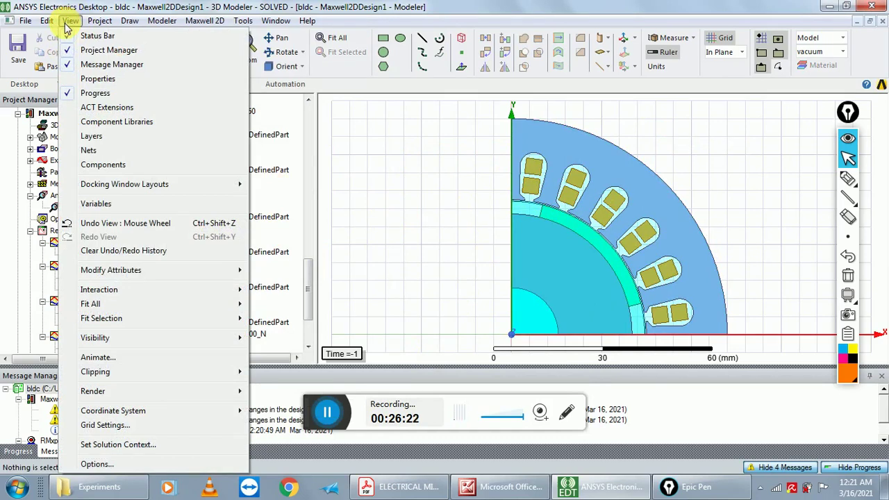
left_click(128, 446)
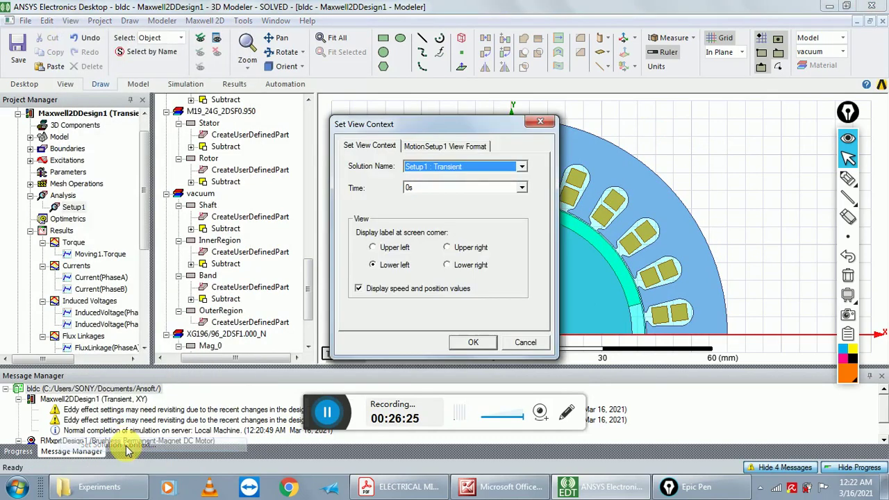
left_click(448, 188)
left_click(440, 206)
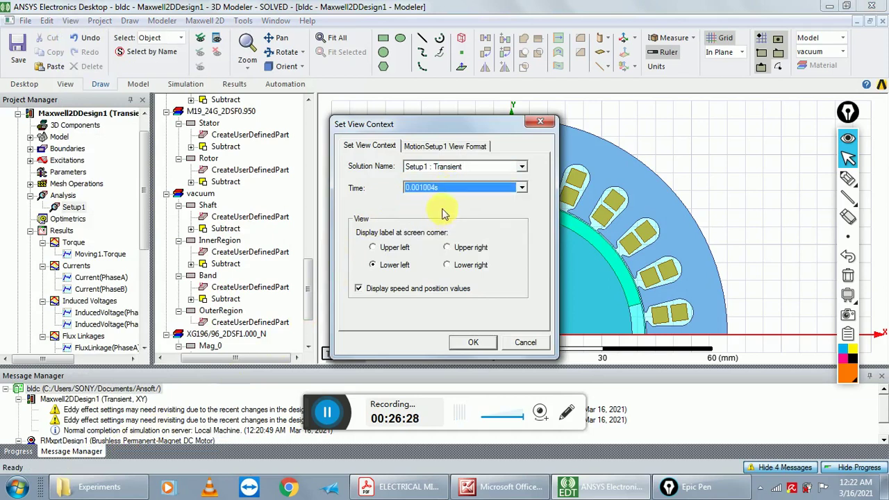
left_click(460, 343)
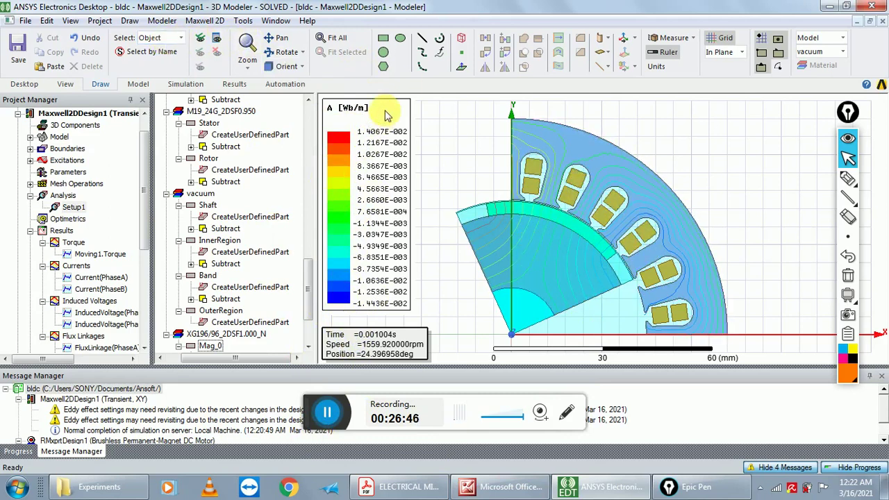
Try to create a Mag_B field plot without selecting any geometry
left_click(77, 21)
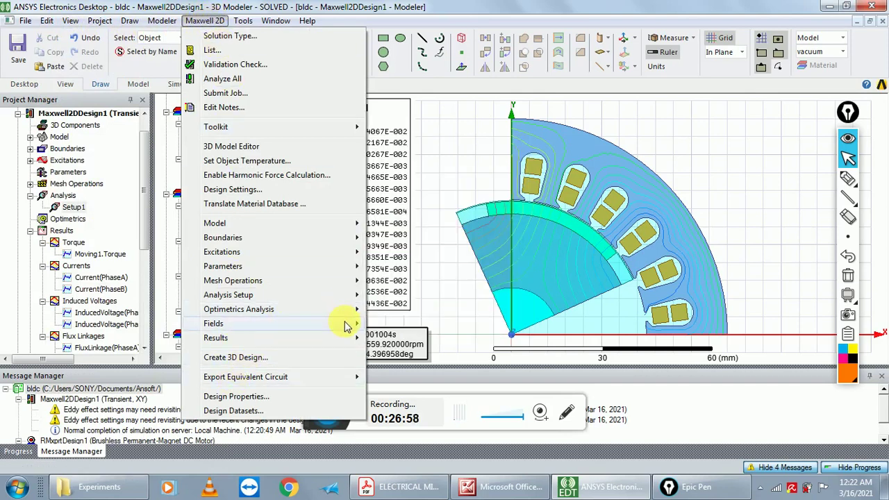
mouse_move(335, 323)
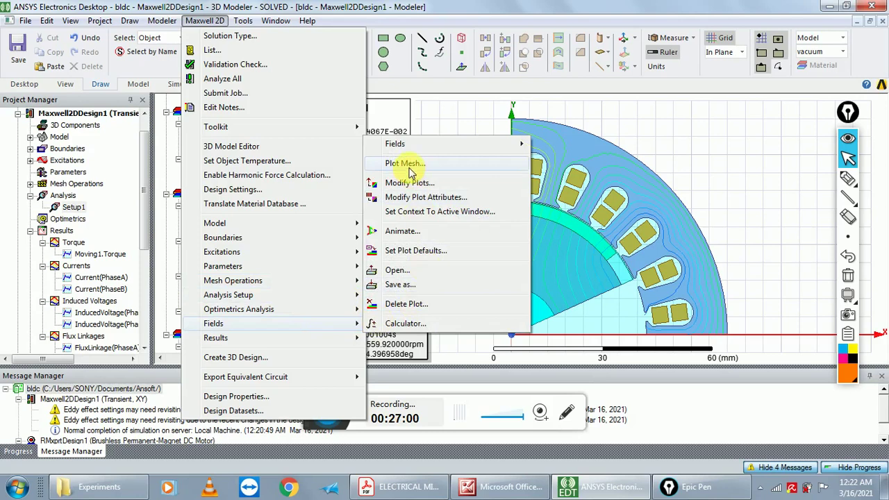
mouse_move(415, 147)
mouse_move(557, 159)
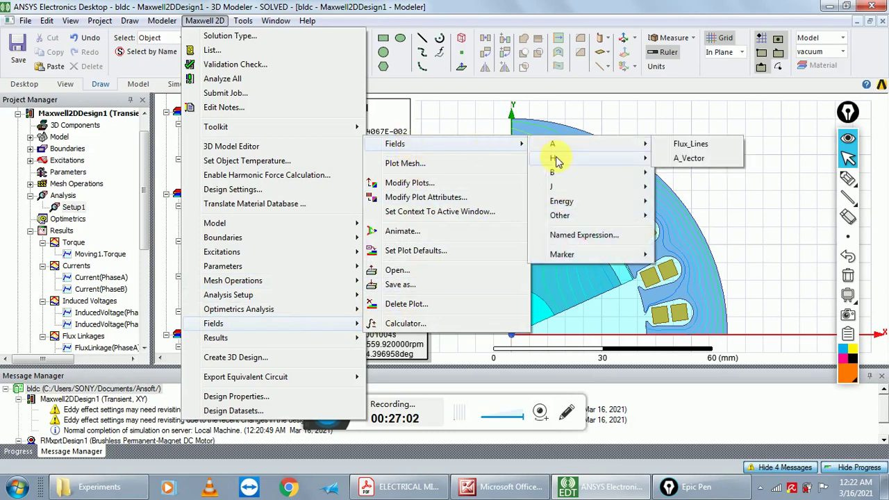
mouse_move(609, 179)
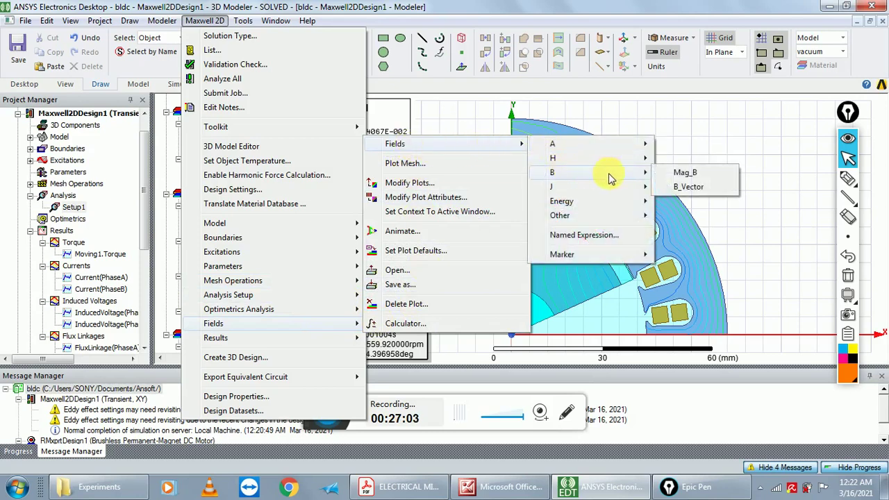
left_click(683, 174)
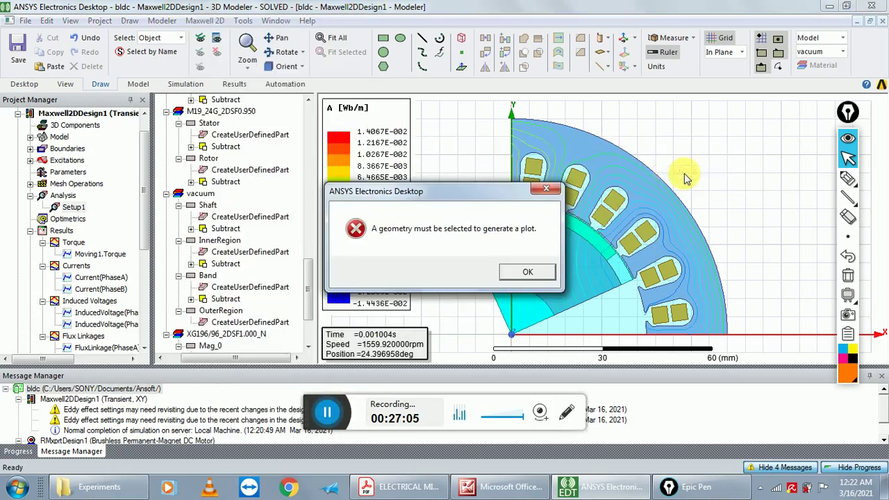
left_click(524, 276)
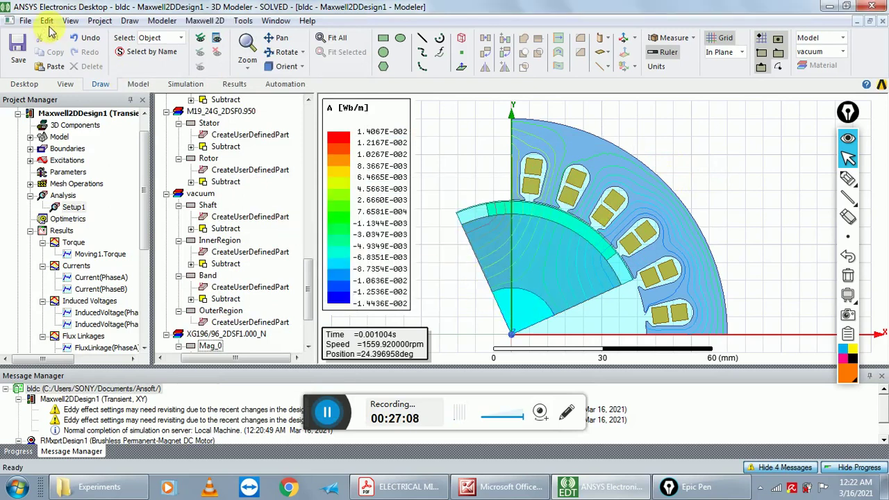
Select all objects of the motor model and create a Mag_B field plot in the AllObjects volume
left_click(47, 21)
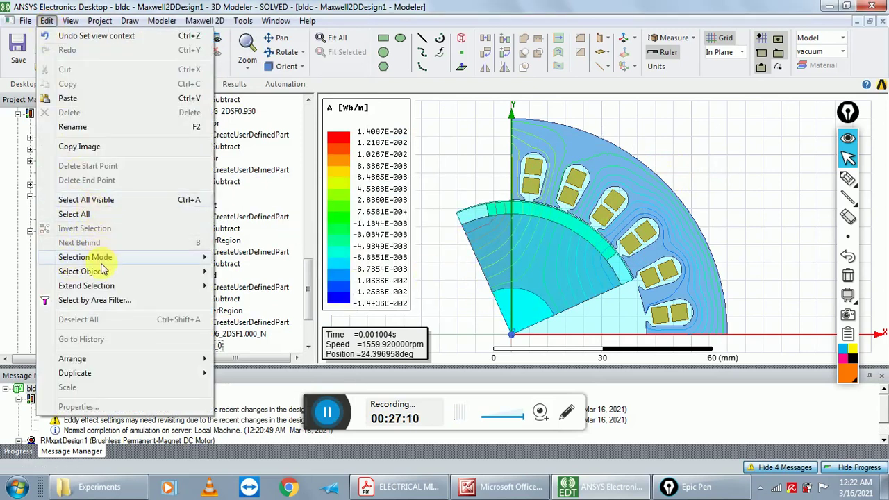
left_click(95, 218)
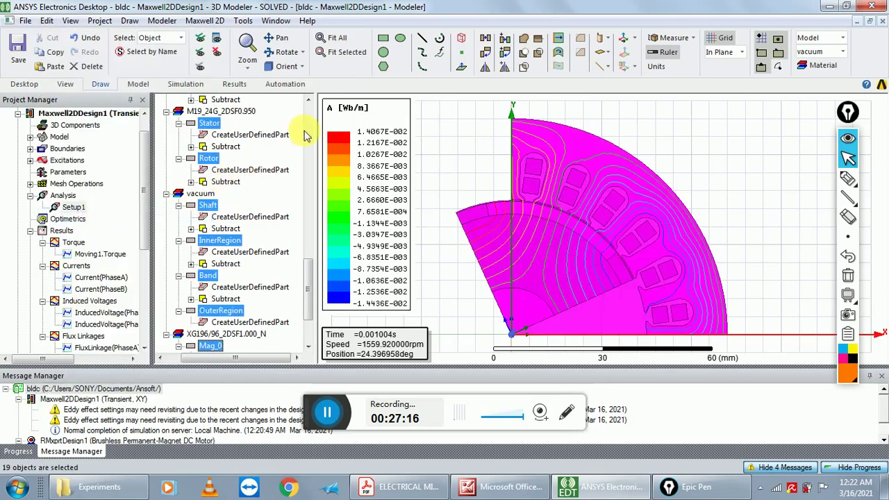
left_click(207, 22)
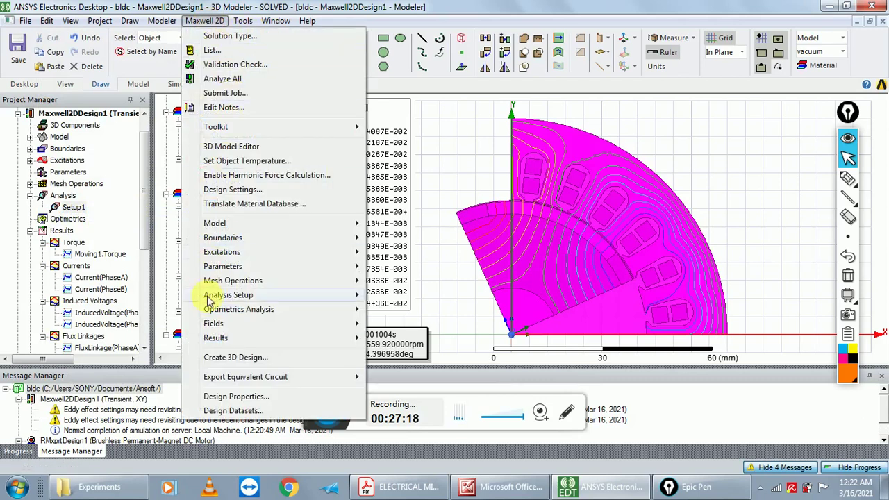
mouse_move(281, 326)
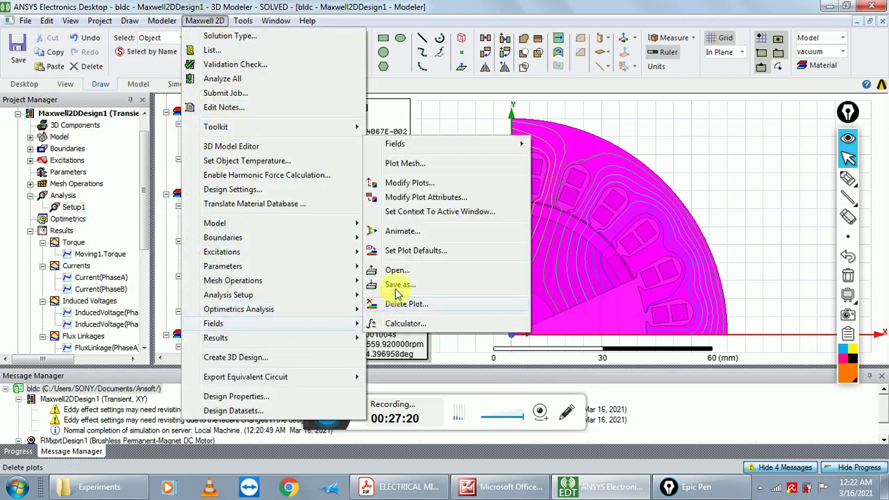
mouse_move(520, 150)
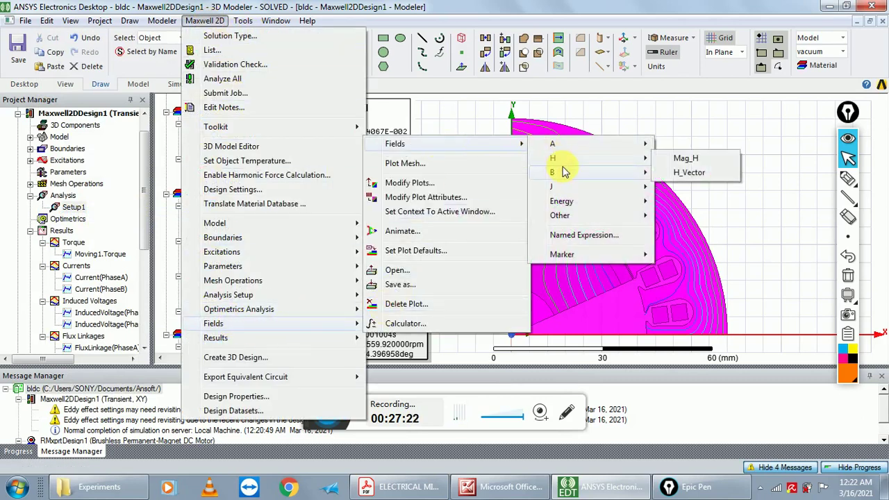
mouse_move(645, 173)
left_click(685, 172)
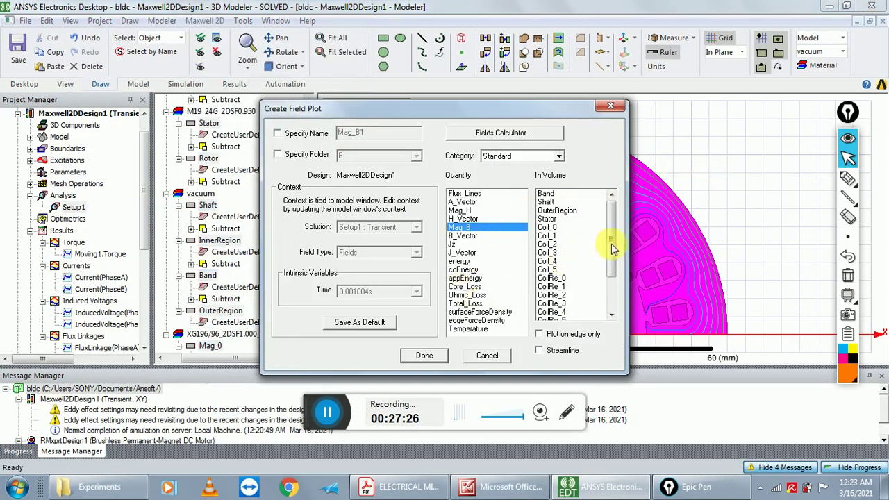
left_click_drag(611, 239, 611, 291)
left_click(565, 312)
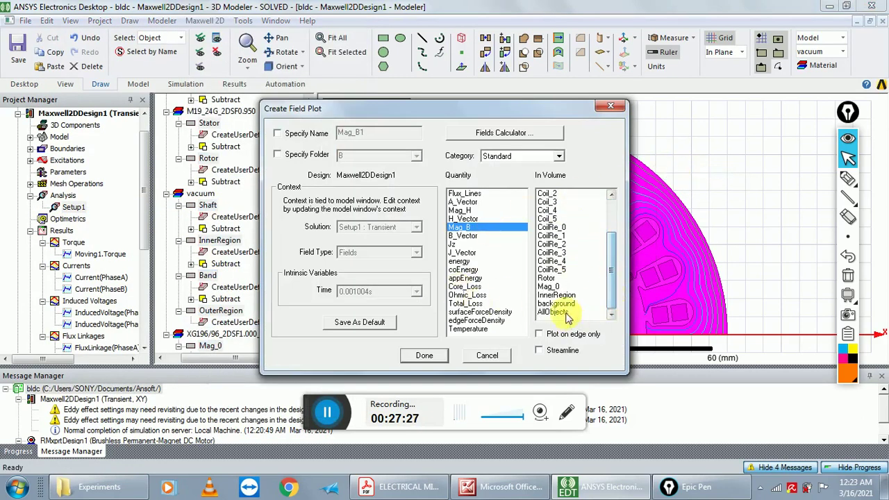
left_click(425, 356)
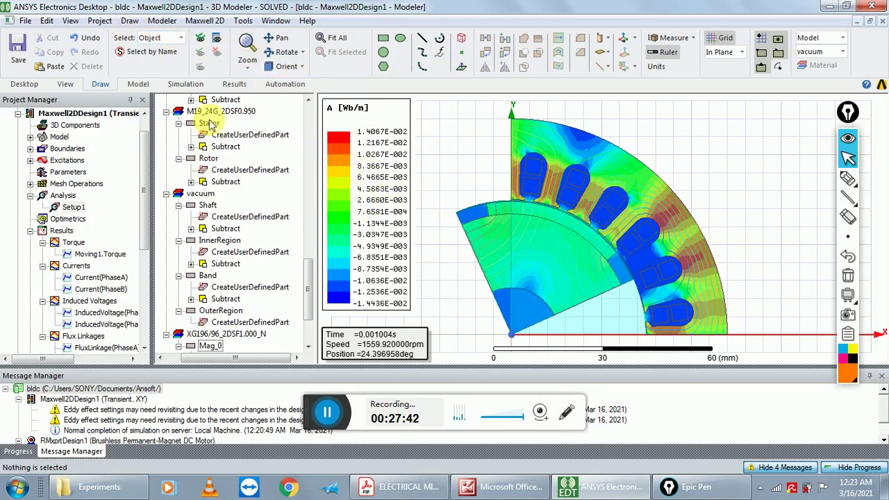
Set up an animation of the Rotor drawing with Time as the swept variable over all listed values
left_click(70, 21)
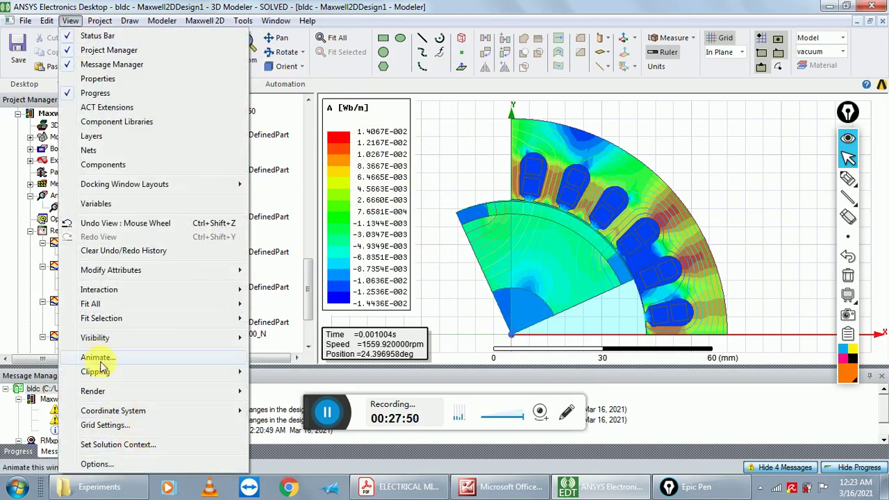
left_click(97, 357)
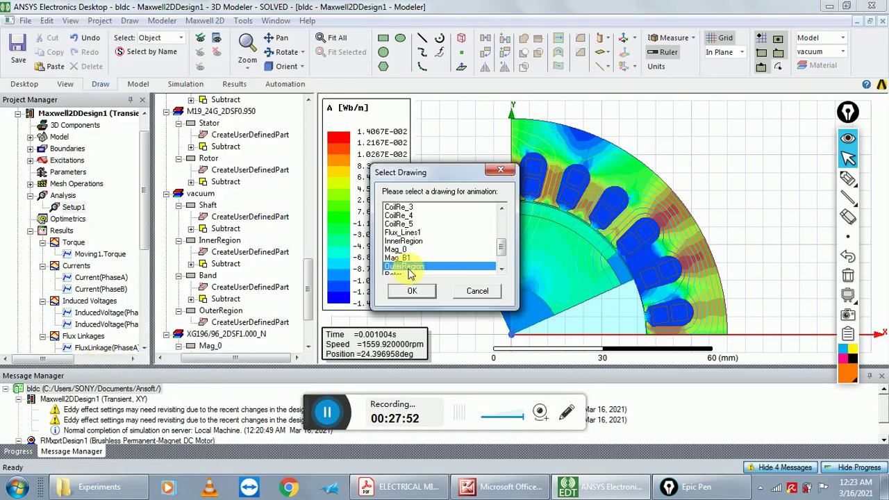
left_click_drag(434, 171, 424, 131)
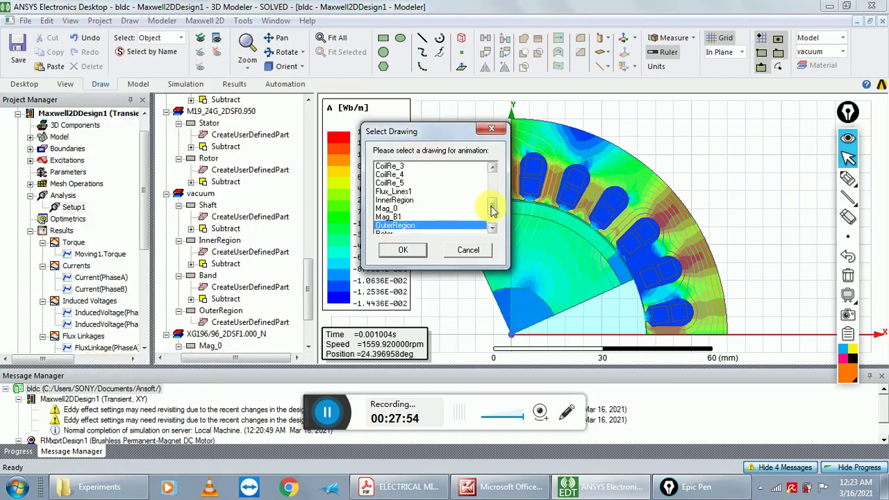
scroll(493, 210, "down", 1)
left_click(386, 226)
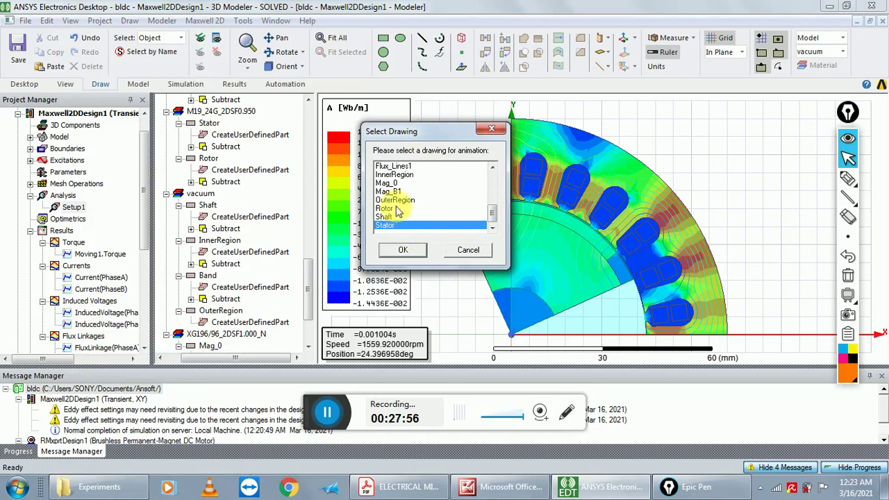
left_click(393, 209)
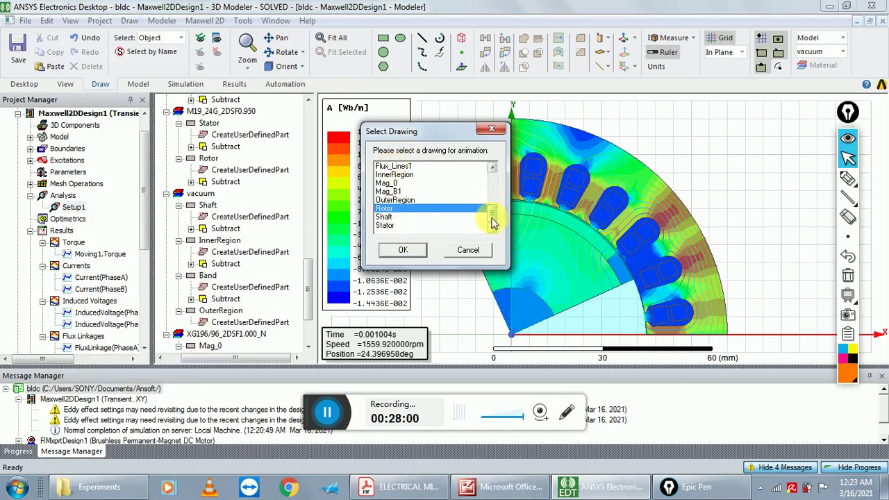
mouse_move(491, 222)
left_mouse_down()
mouse_move(491, 191)
mouse_move(494, 214)
left_mouse_up()
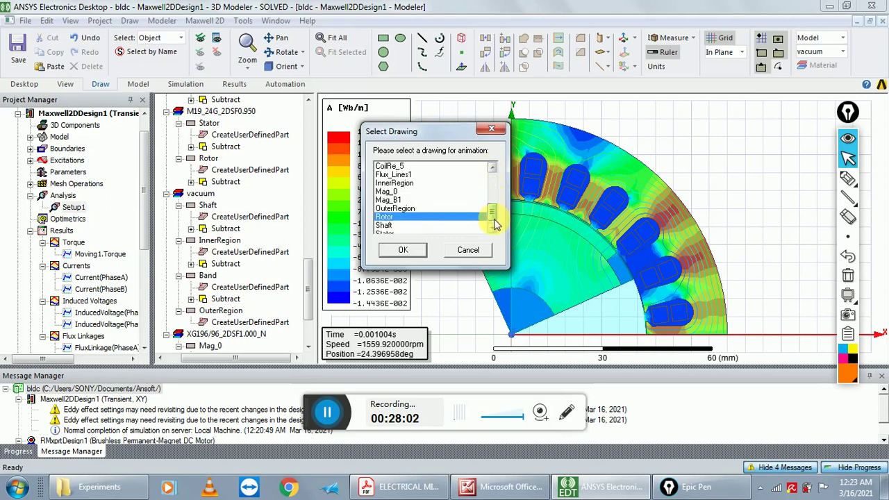
left_click(401, 252)
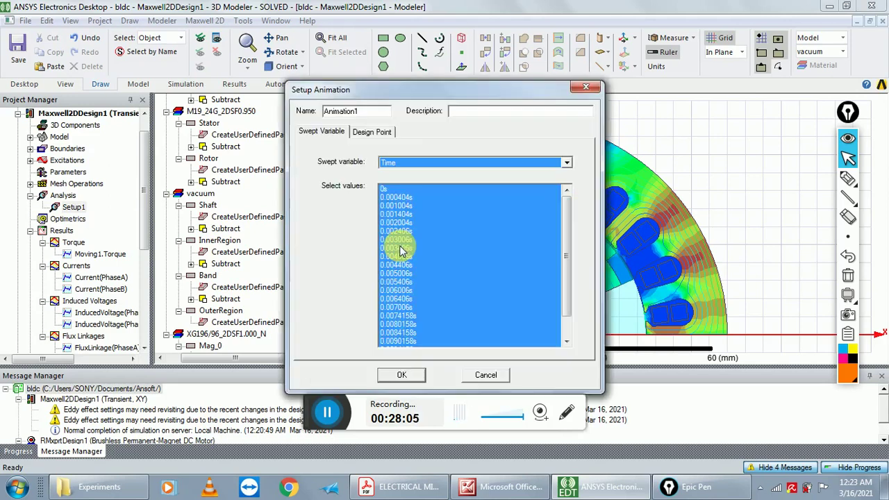
left_click(401, 375)
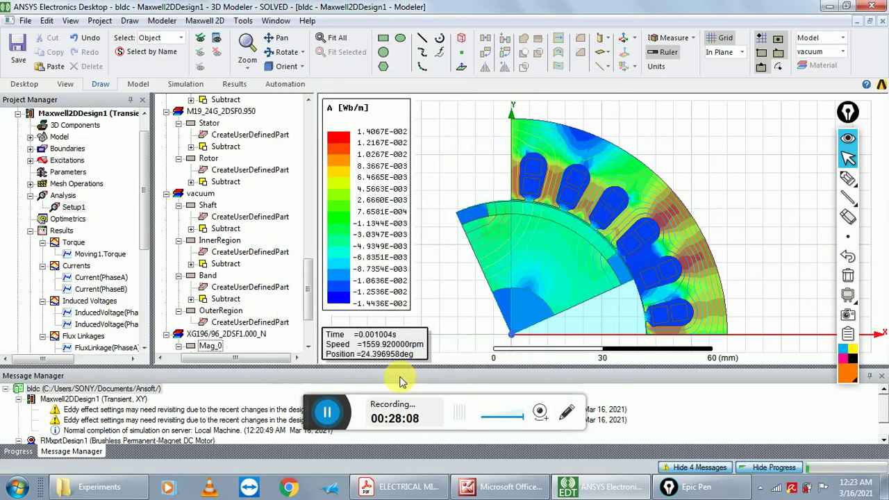